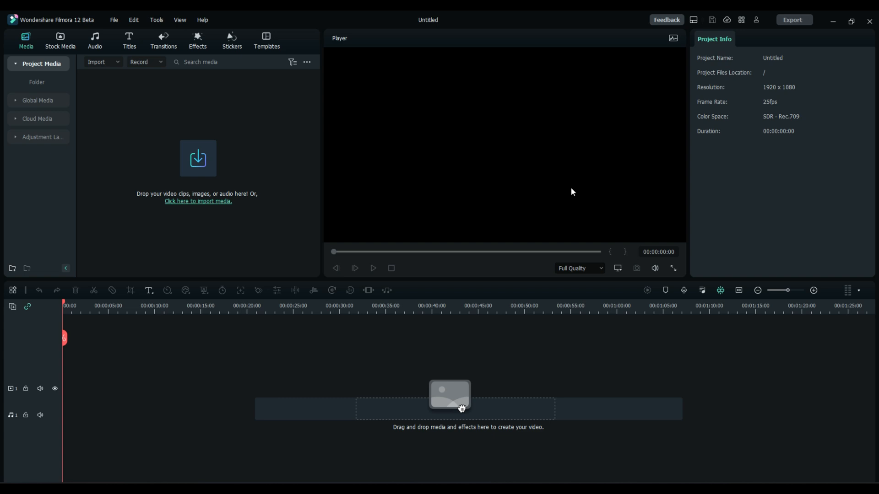
Step: Check the installed program version in the About information
left_click(202, 19)
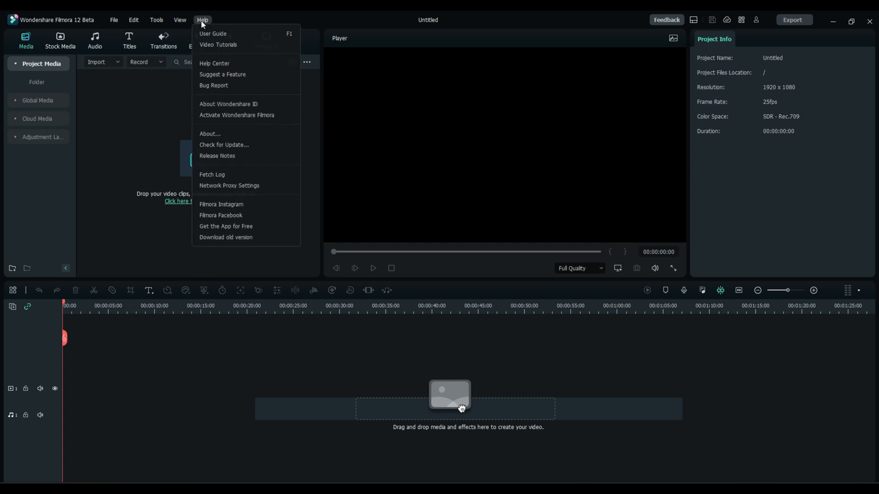
left_click(221, 135)
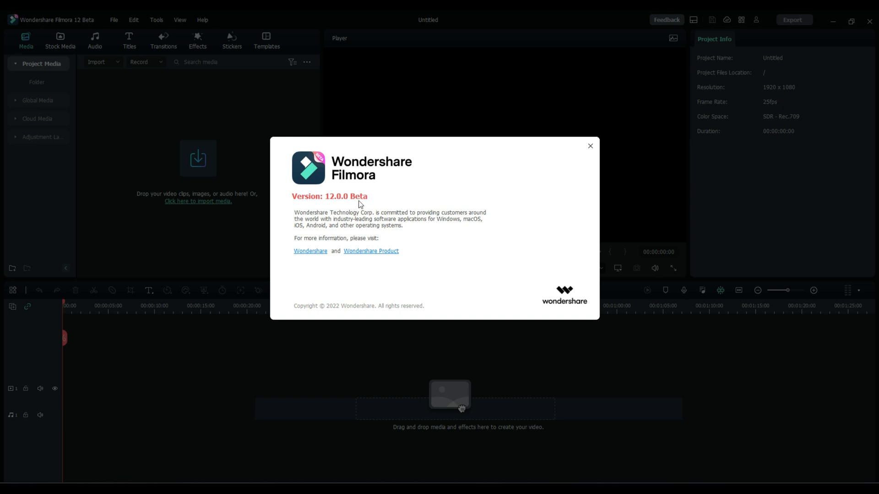
left_click(591, 146)
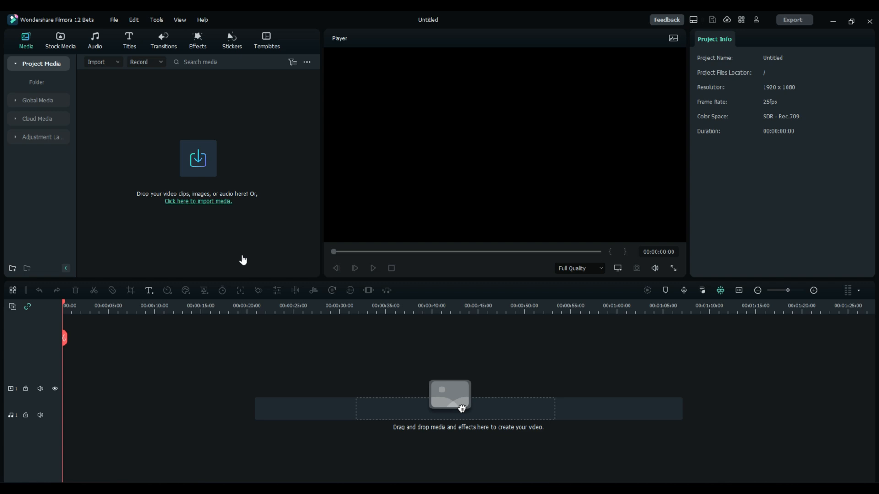
Step: Add the Default Title from the favorite titles to the start of video track 1
left_click(130, 45)
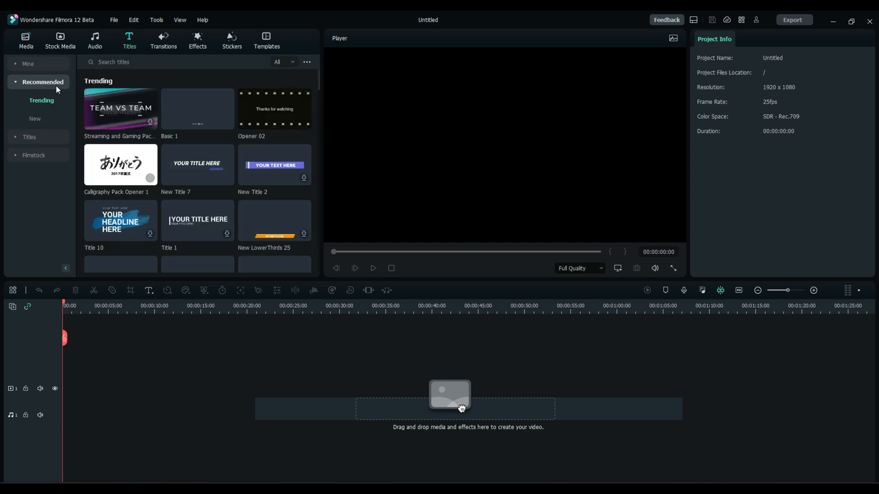
left_click(17, 63)
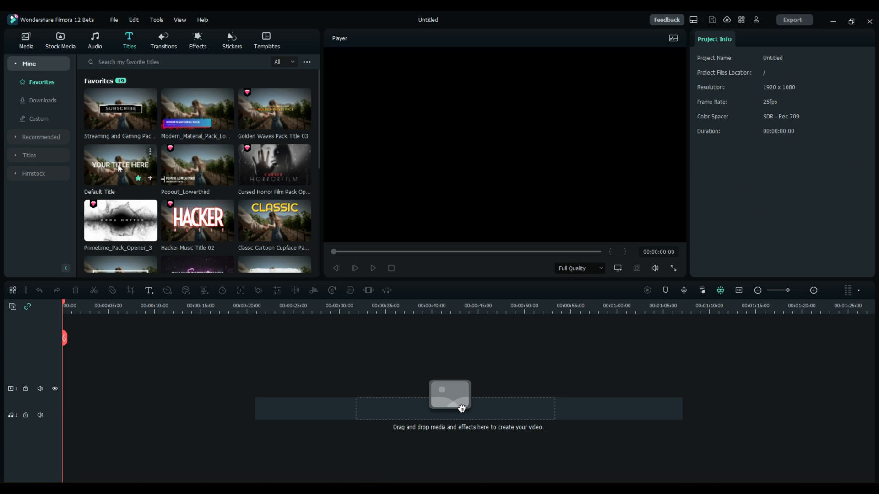
left_click_drag(110, 168, 68, 387)
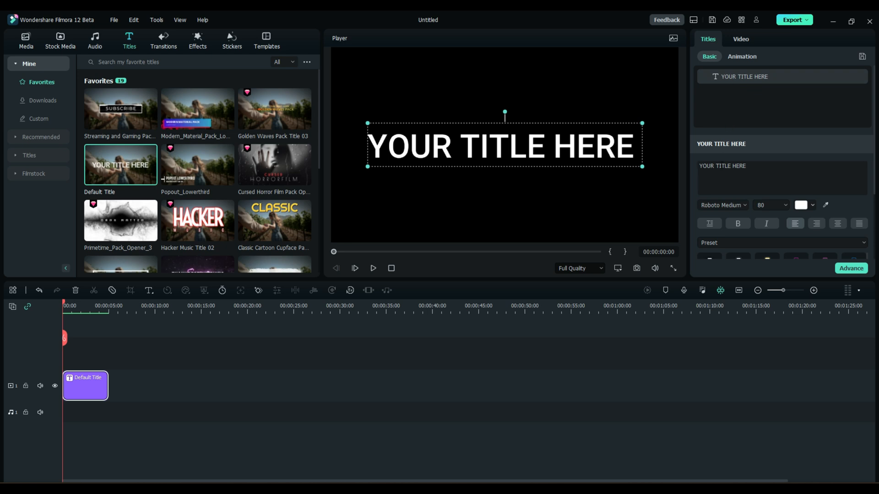
Step: Replace the title text with "Raised Efficiency: Workspace Layouts, Keyboard Shortcut Presets, Optimized Effect Browsing Experience" on three lines at font size 44
double_click(721, 165)
triple_click(721, 166)
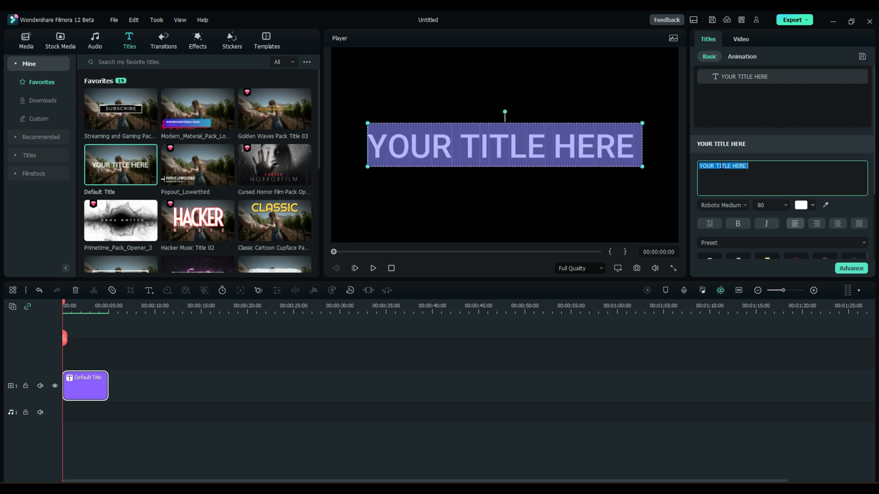
type("Raised Efficiency: Workspace Layouts, Keyboard Shortcut Presets, Optimized Effect Browsing Experience")
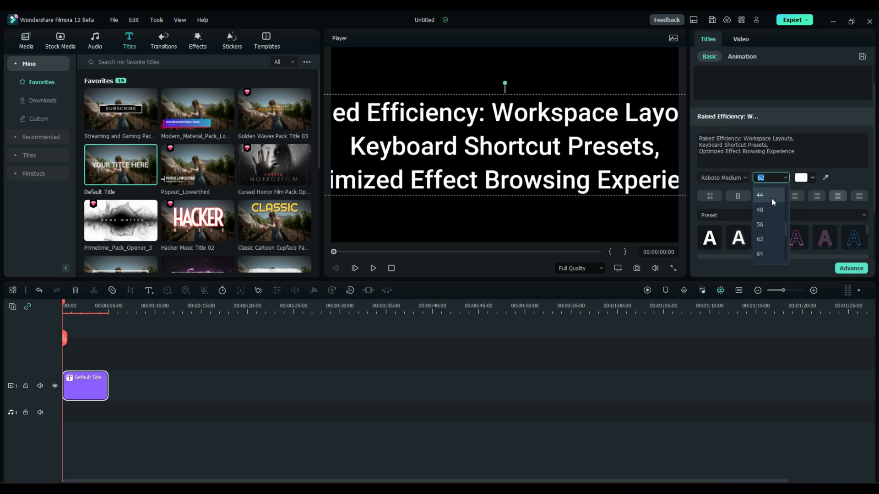
left_click(768, 198)
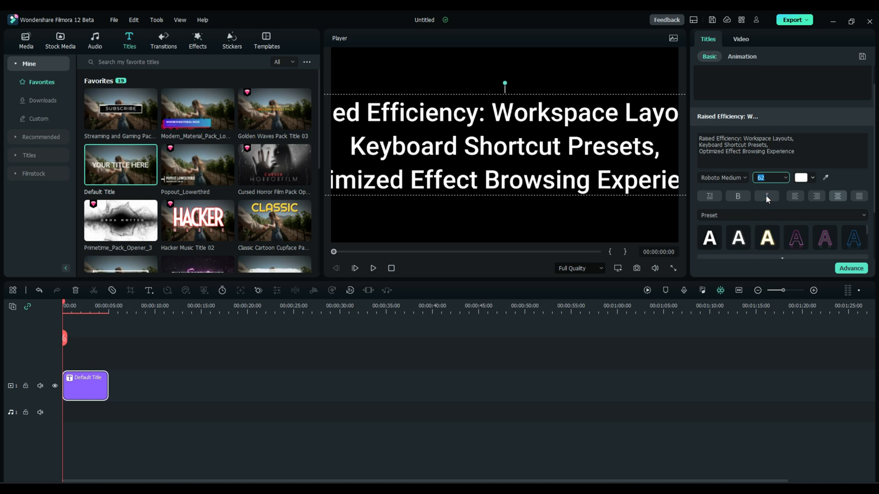
left_click(568, 208)
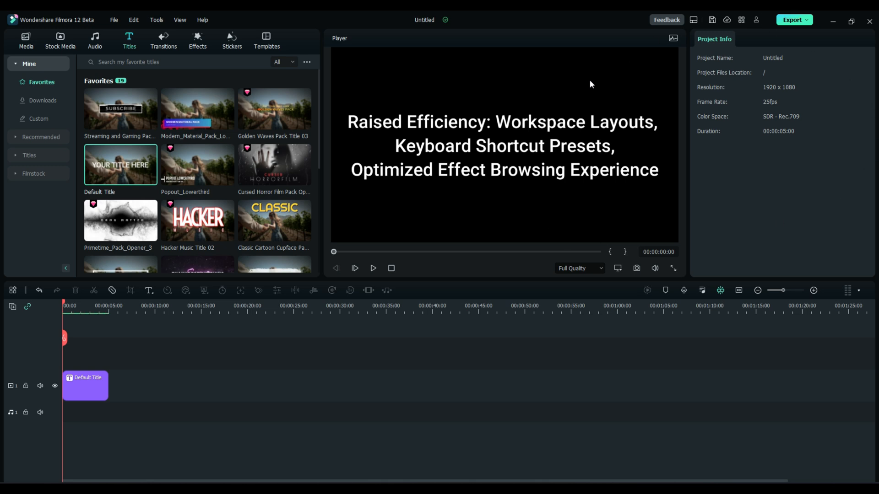
Step: Try the Organize and Edit workspace layouts in turn
left_click(694, 21)
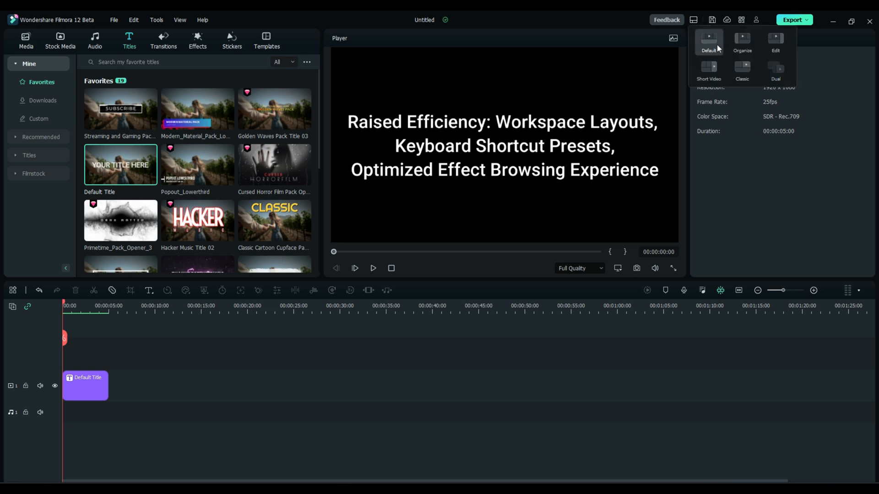
left_click(741, 43)
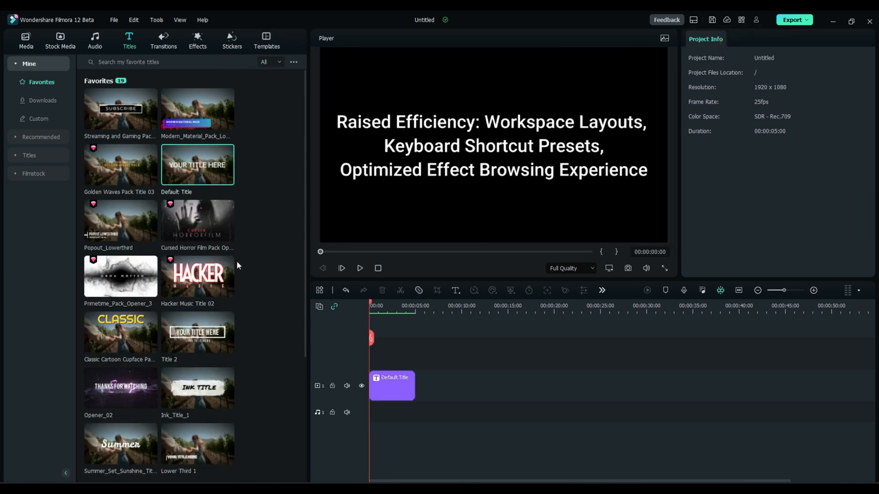
mouse_move(229, 375)
left_click(694, 20)
left_click(778, 40)
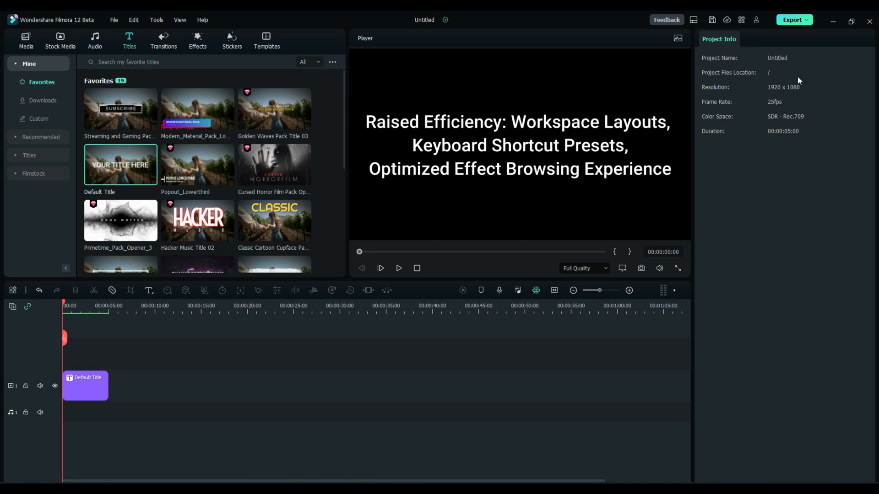
Step: Try the Short Video and Classic workspace layouts in turn
left_click(694, 20)
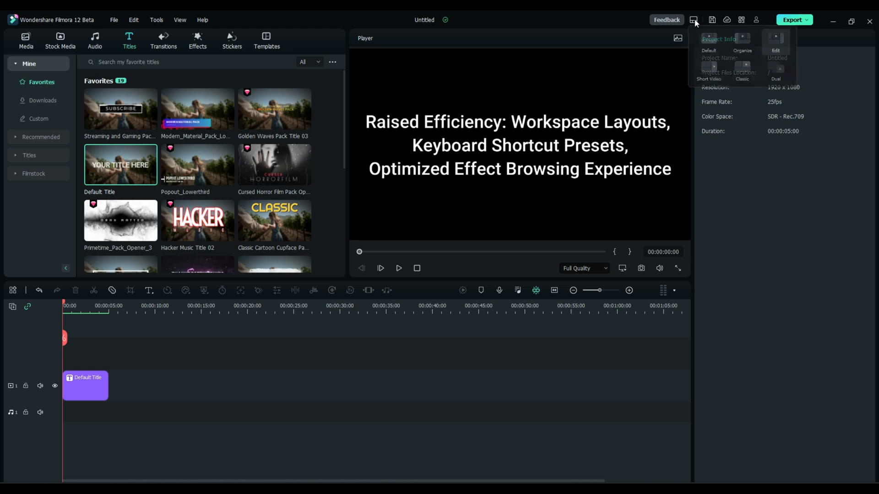
left_click(705, 67)
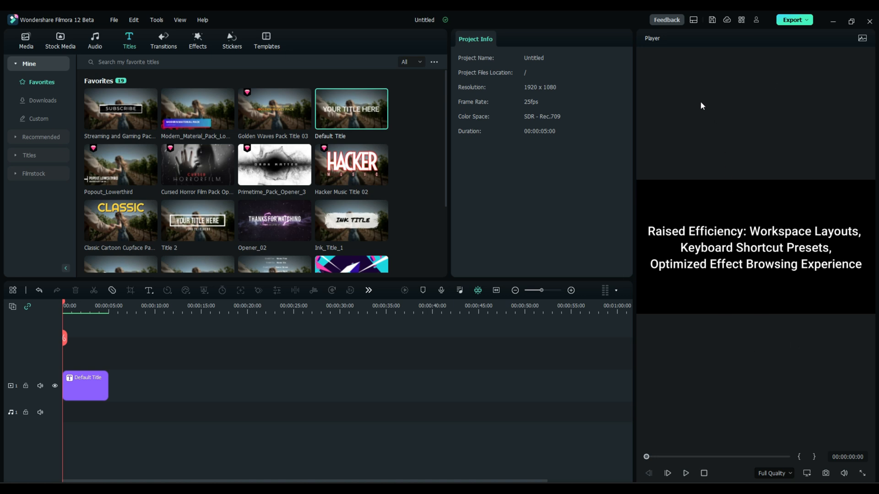
left_click(694, 21)
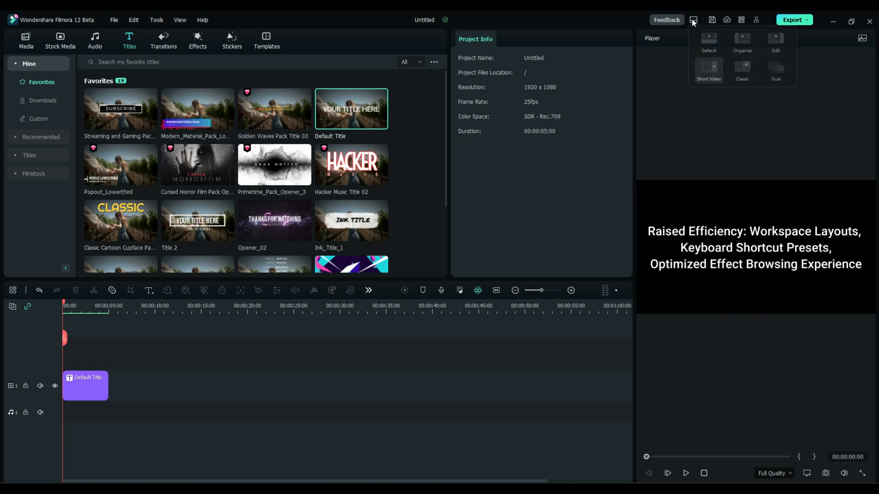
left_click(742, 69)
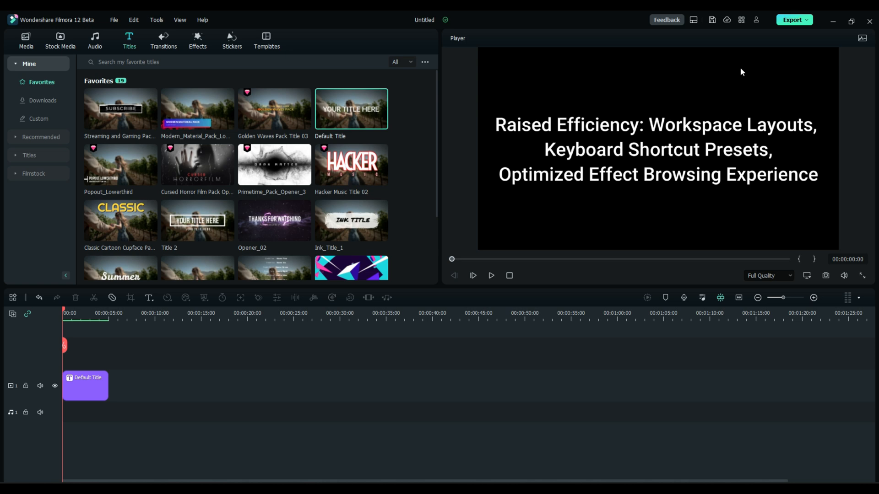
Step: Try the Dual workspace layout and return the workspace to the Default layout
left_click(694, 19)
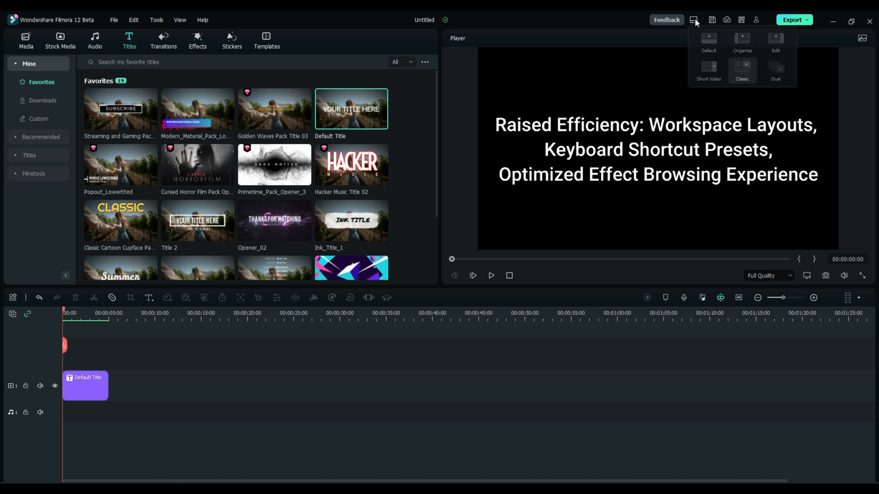
left_click(780, 71)
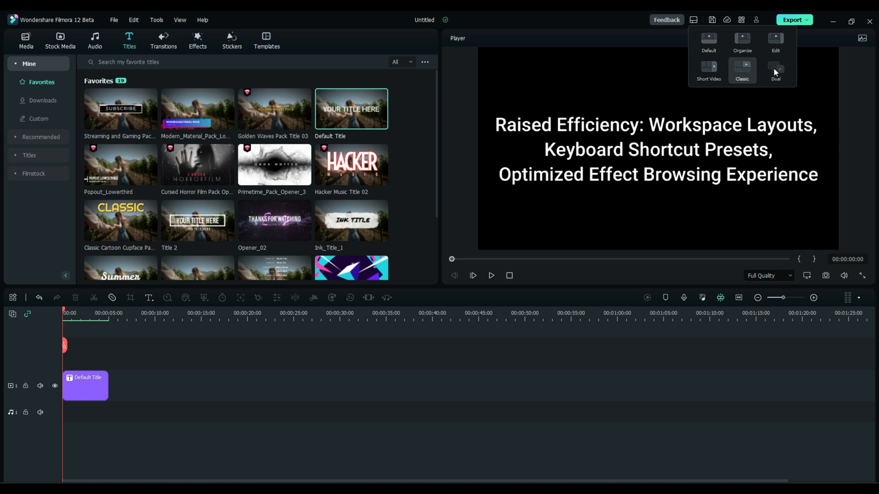
left_click(774, 80)
left_click(713, 41)
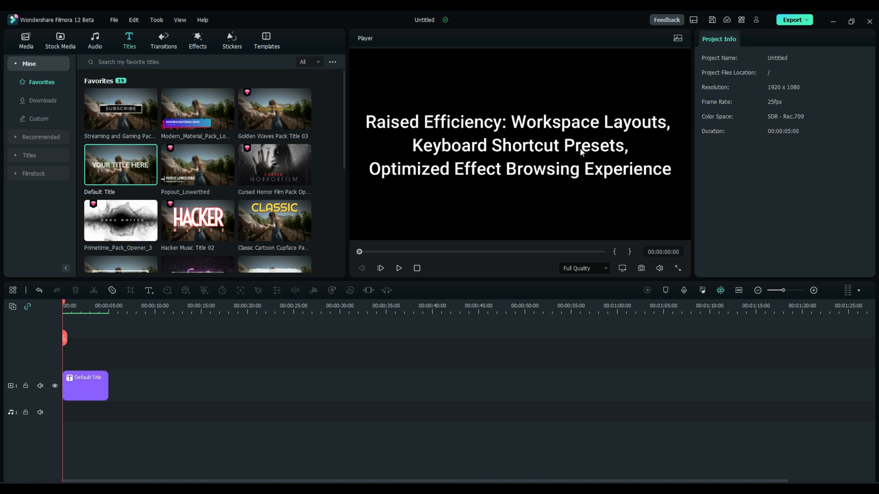
Step: Examine which shortcut presets the Keyboard Shortcuts settings offer, without applying any change
left_click(742, 21)
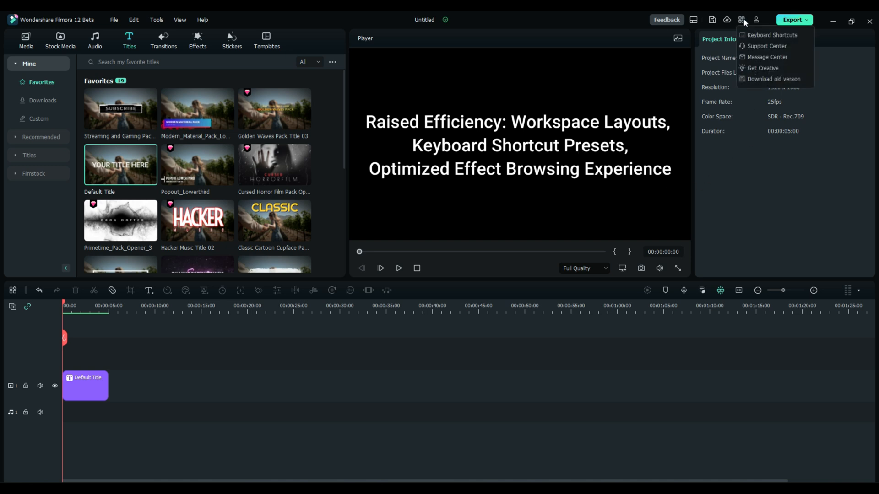
left_click(756, 35)
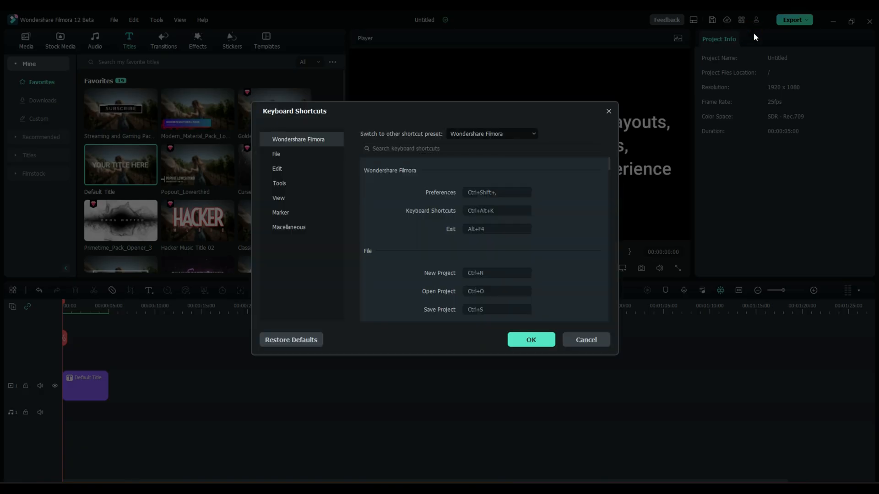
left_click(509, 133)
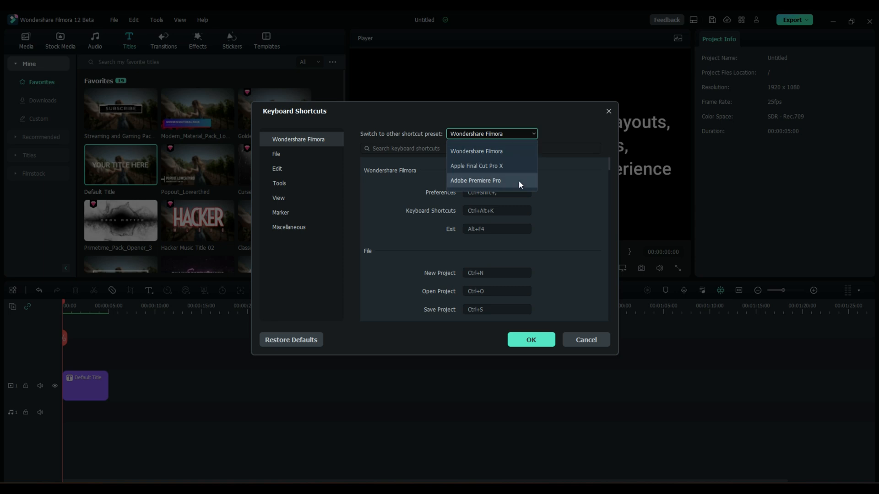
left_click(584, 341)
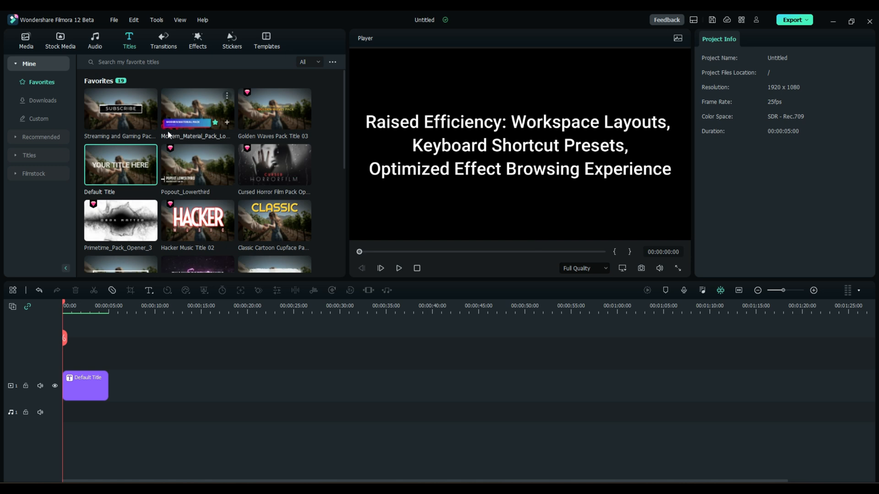
Step: Browse the new recommended effects and the subcategories of Video Effects in the effects library
left_click(197, 40)
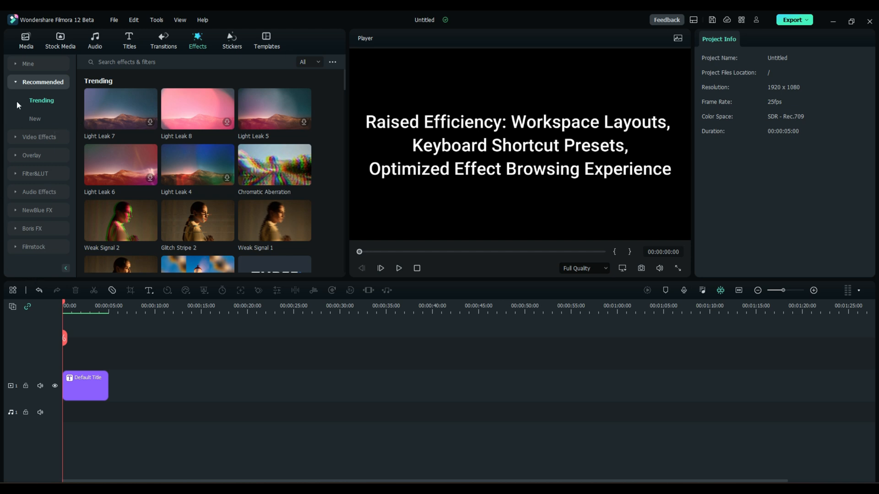
left_click(37, 121)
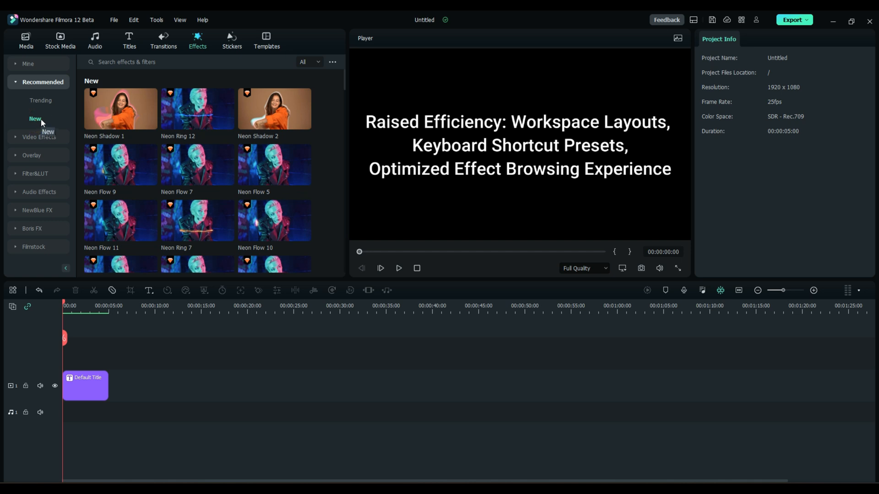
left_click(15, 137)
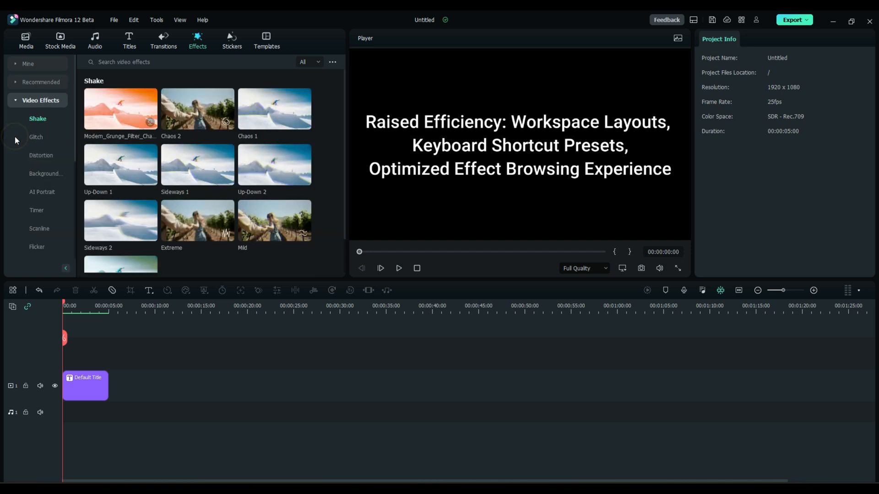
scroll(52, 153, "down", 3)
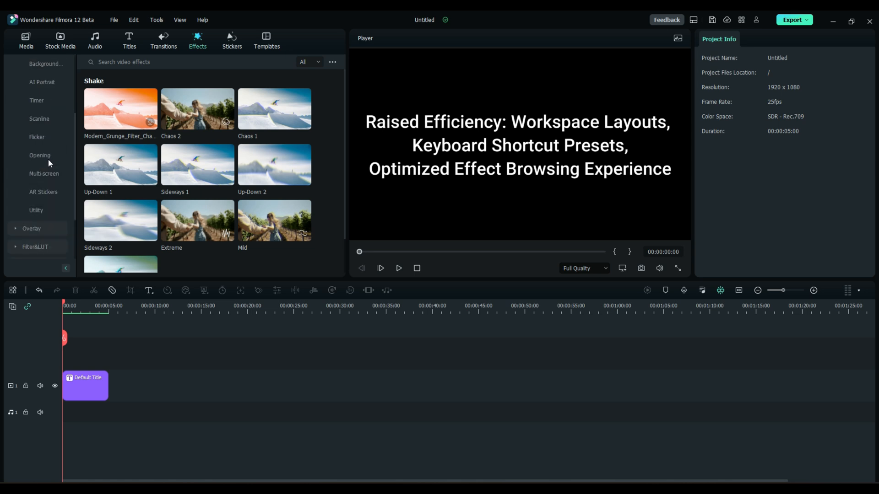
scroll(48, 159, "up", 3)
left_click(15, 101)
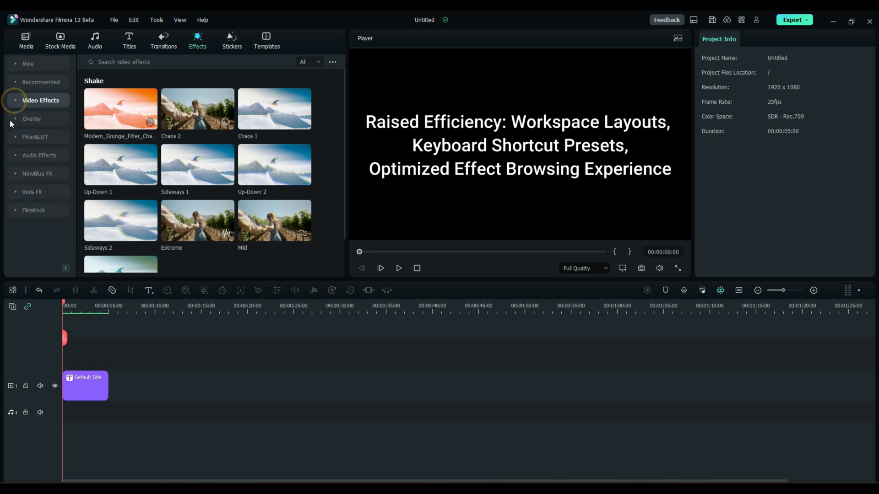
Step: Look through the Overlay, Filter&LUT and Audio Effects categories, including the Audio Visualizer effects
left_click(14, 119)
left_click(14, 118)
left_click(33, 137)
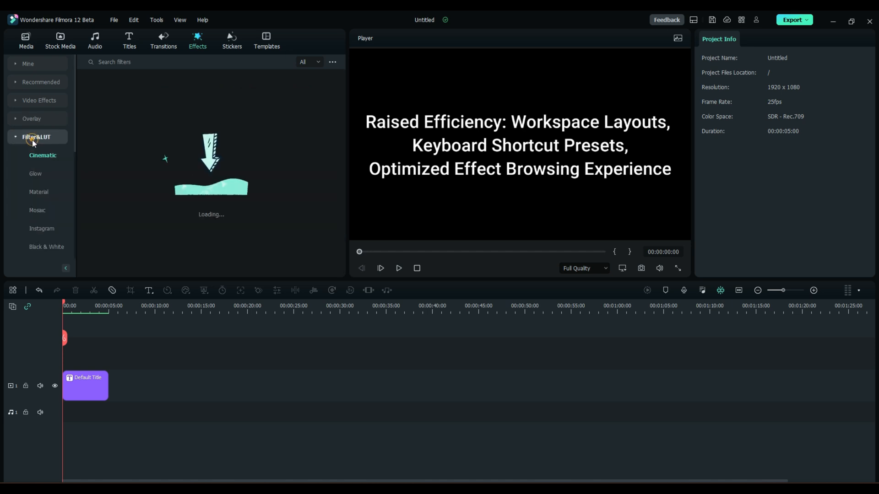
left_click(32, 138)
left_click(38, 155)
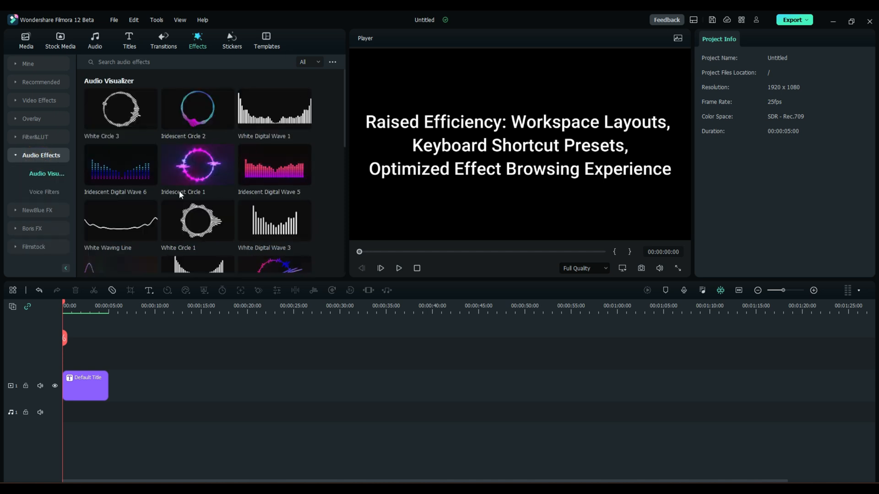
mouse_move(142, 180)
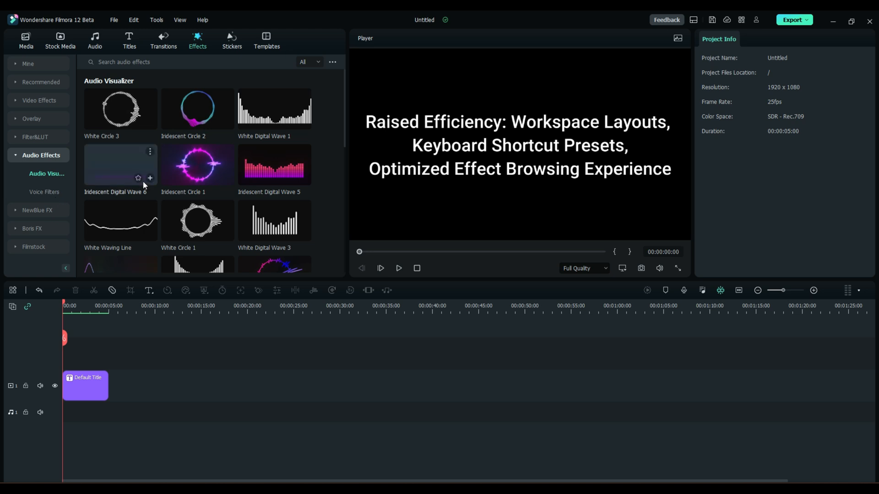
Step: Look through the Stylizer effects in the NewBlue FX category
left_click(14, 156)
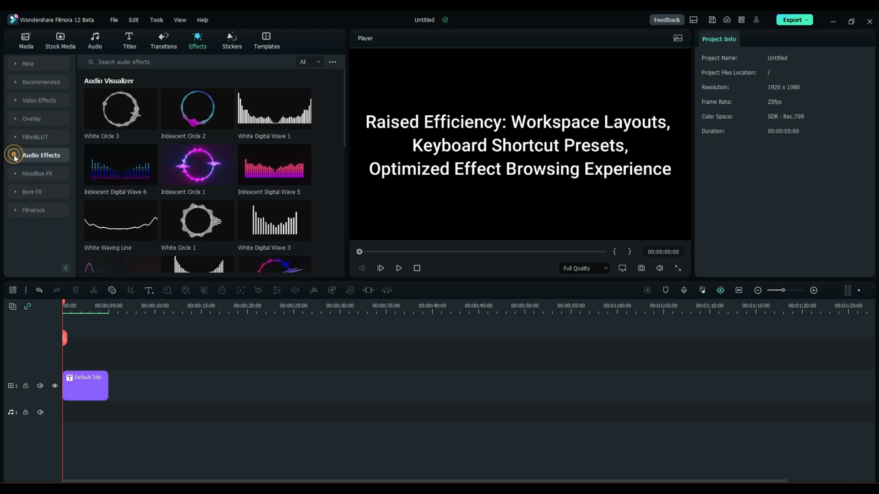
left_click(38, 174)
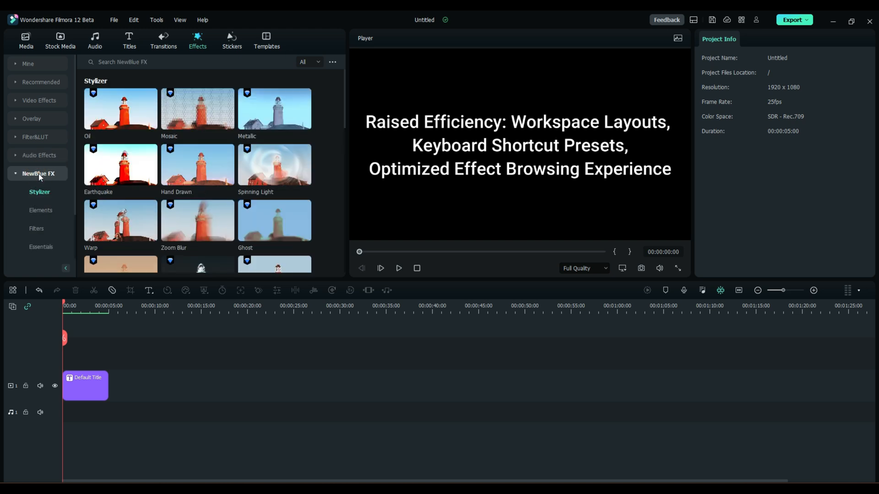
mouse_move(96, 154)
left_click(38, 174)
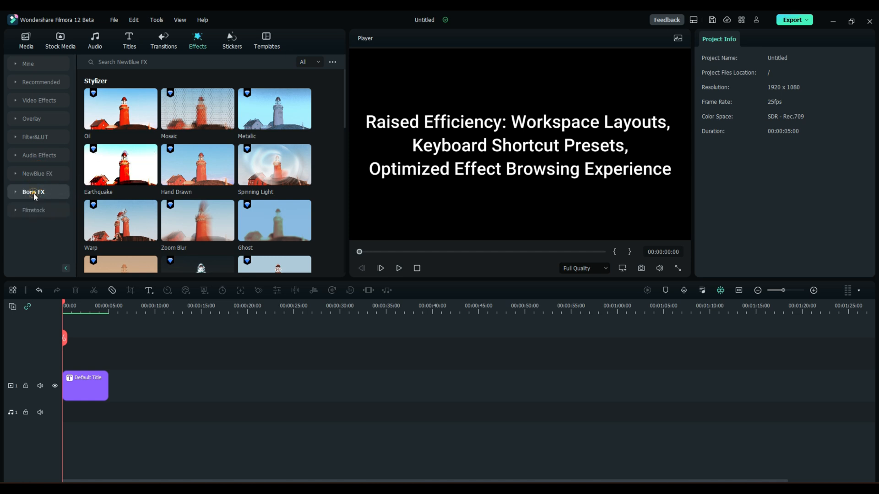
Step: Look through the Boris FX Warp effects and the Filmstock packs, widening the category list to show the full pack names
left_click(34, 192)
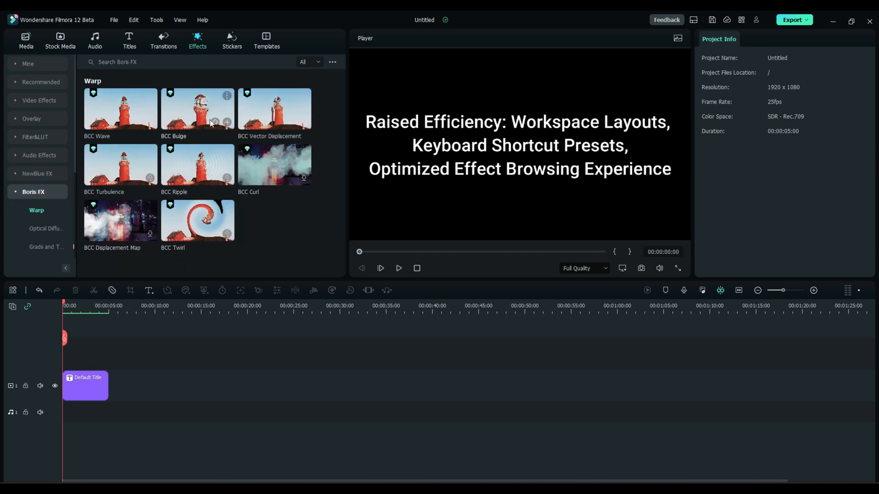
left_click(31, 195)
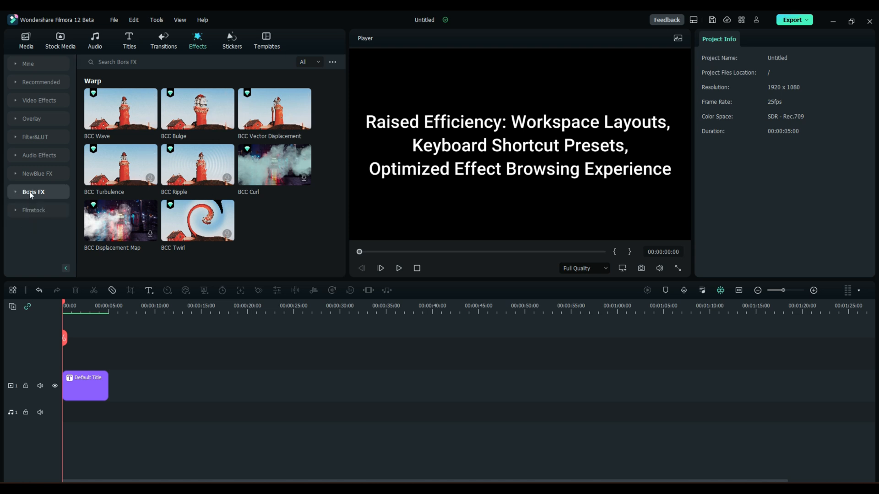
left_click(32, 210)
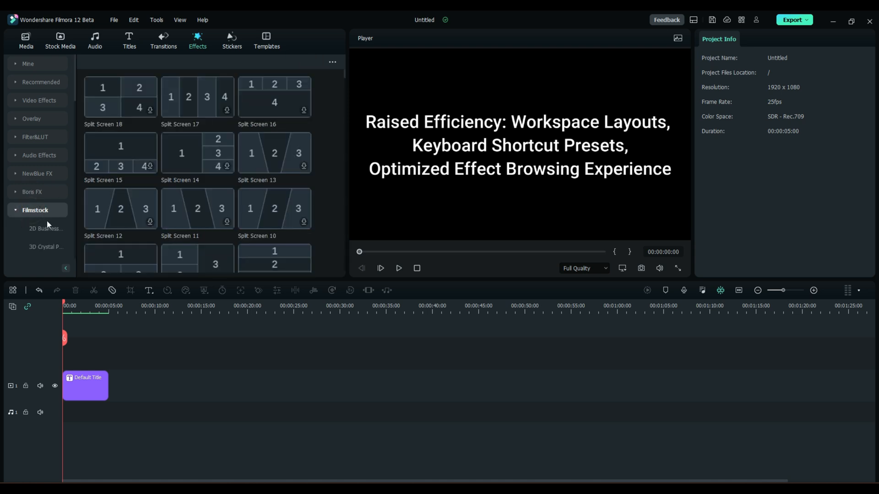
scroll(43, 226, "down", 10)
scroll(38, 234, "down", 3)
left_click_drag(76, 186, 102, 187)
scroll(40, 217, "down", 5)
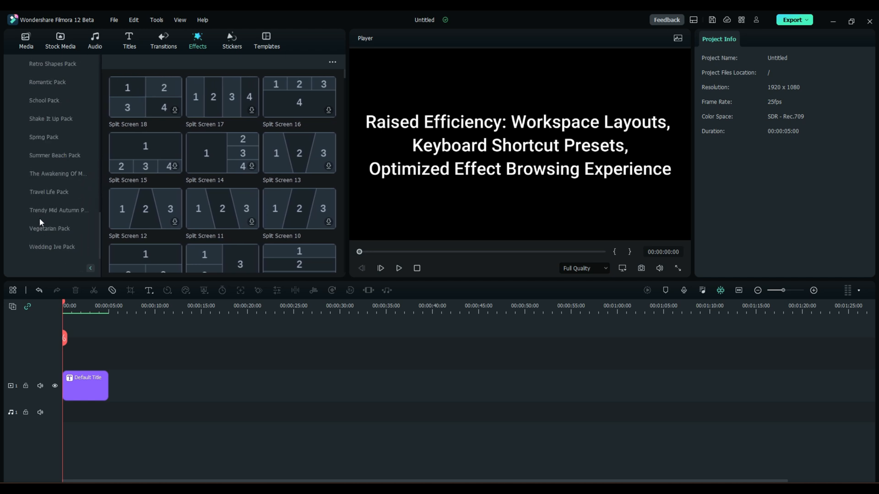
scroll(40, 223, "up", 20)
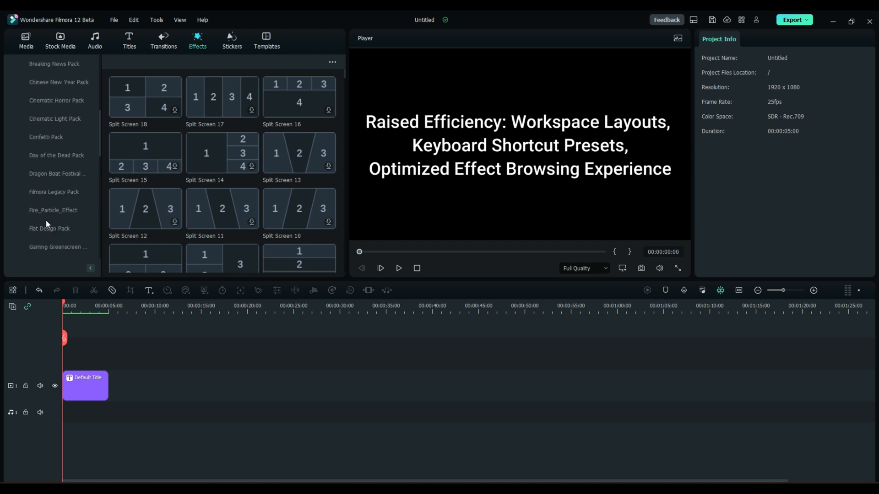
left_click(26, 210)
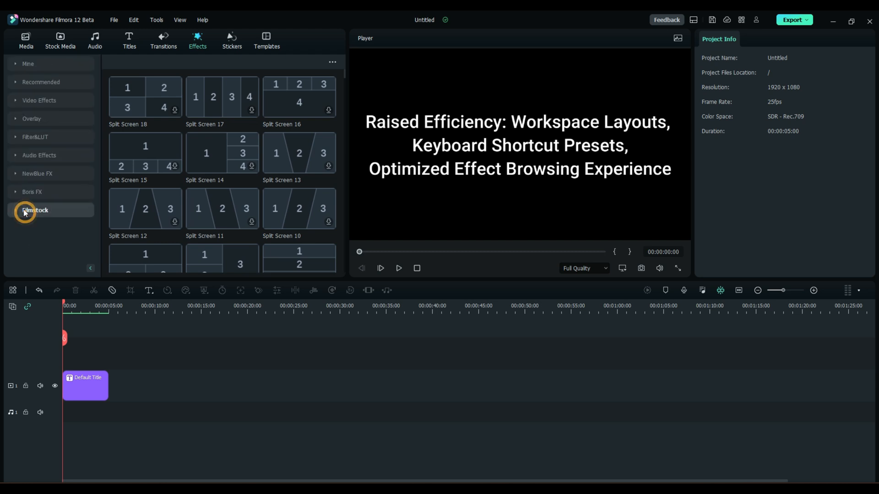
Step: Review the favorite and downloaded effects collected under the Mine category
left_click(28, 65)
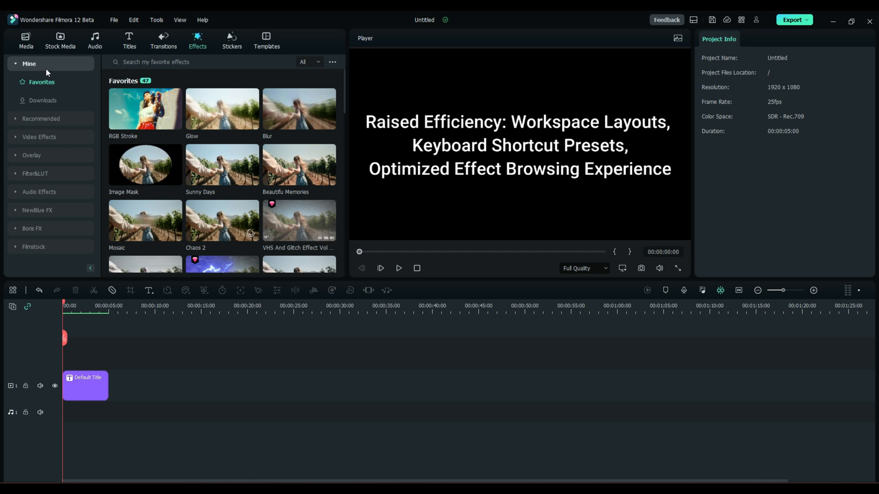
left_click(42, 100)
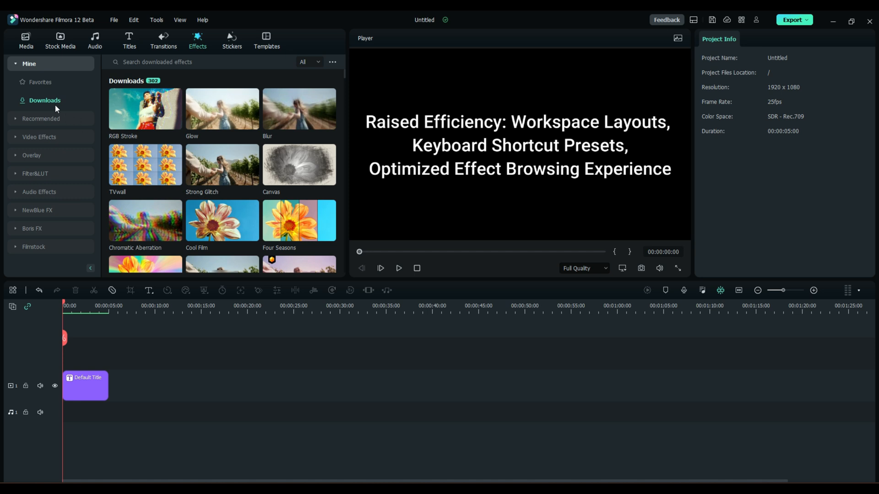
left_click(39, 83)
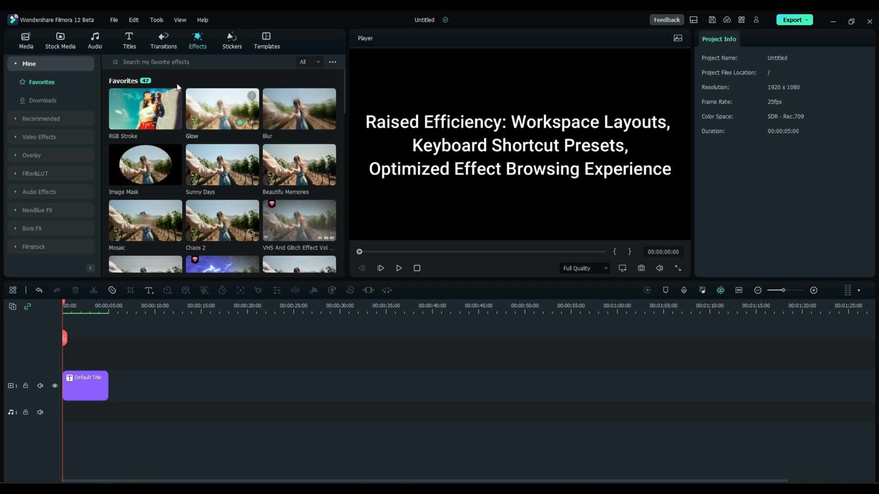
scroll(222, 197, "down", 3)
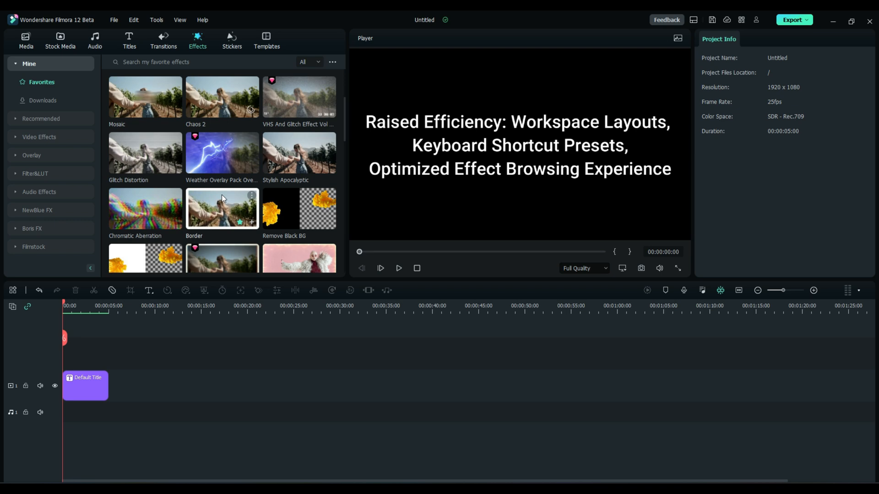
scroll(223, 198, "up", 3)
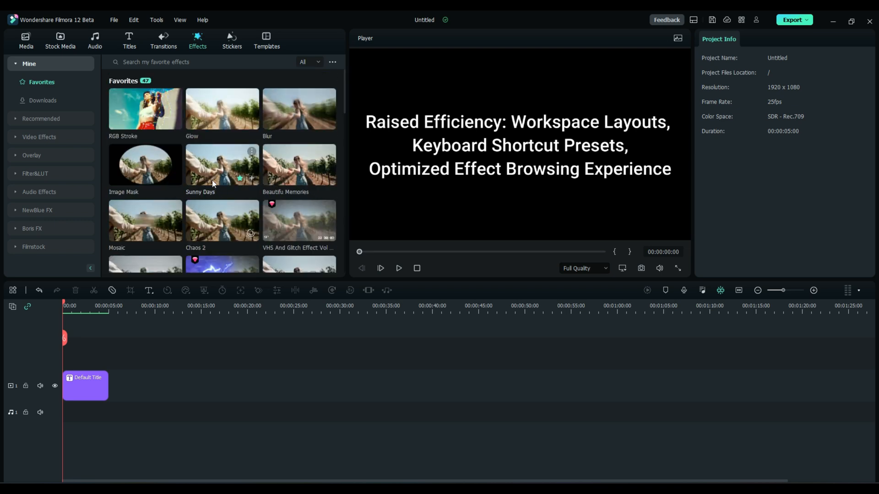
Step: Add the favorite Sunny Days effect above the title on the timeline, scrub back over it, and delete it
left_click(252, 153)
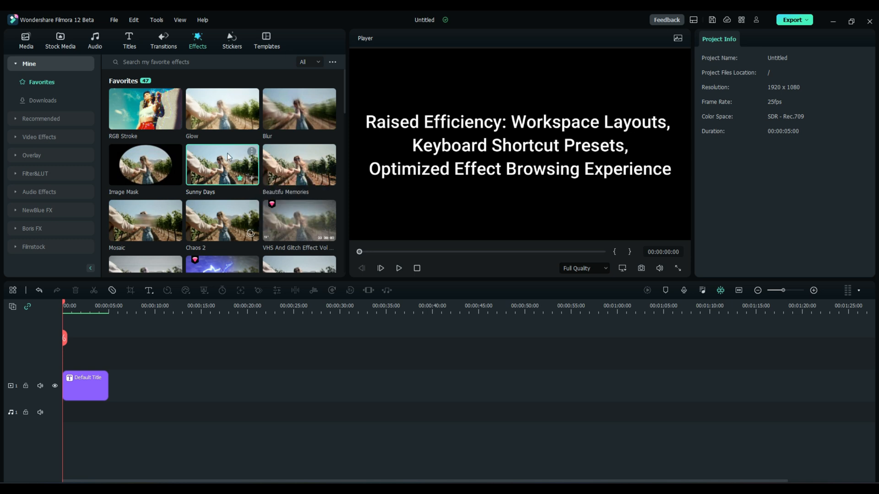
left_click(251, 179)
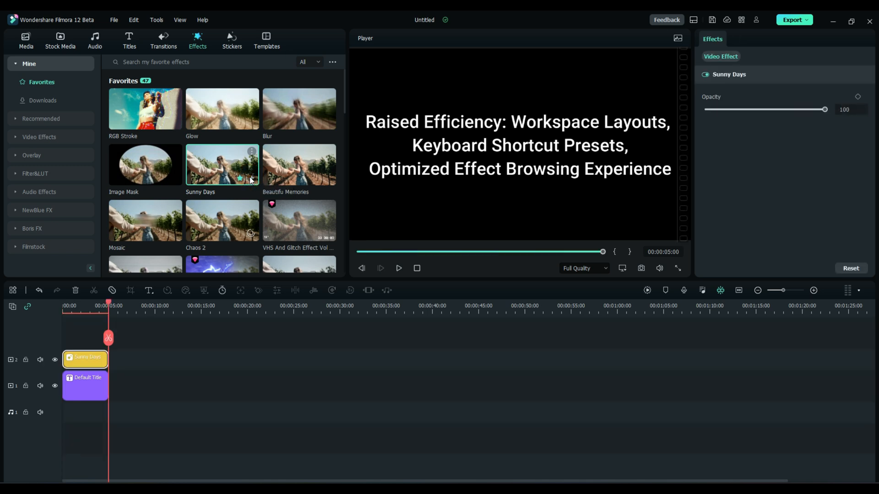
mouse_move(108, 305)
left_mouse_down()
mouse_move(80, 306)
mouse_move(95, 306)
left_mouse_up()
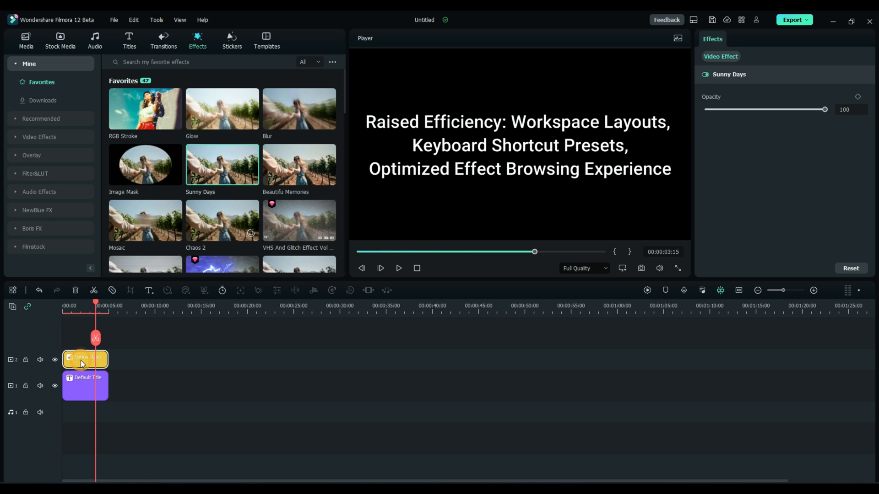
key("Delete")
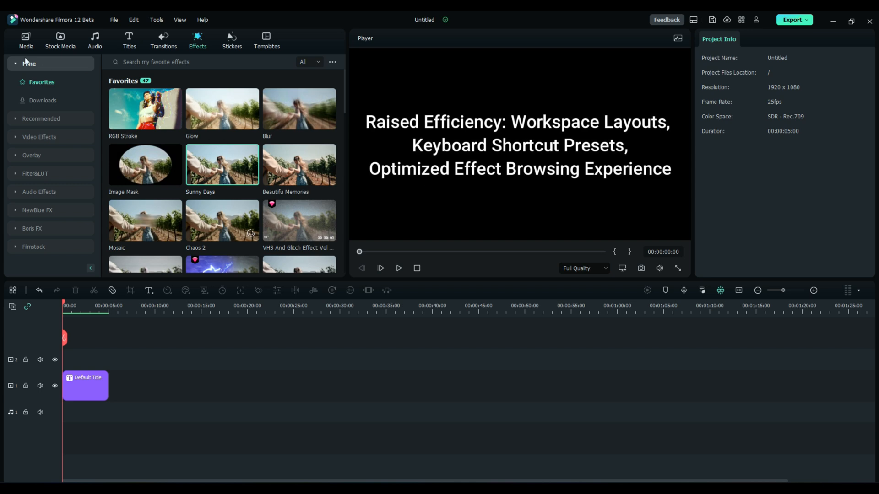
Step: Open the project's media library and deselect the title in the preview
left_click(23, 39)
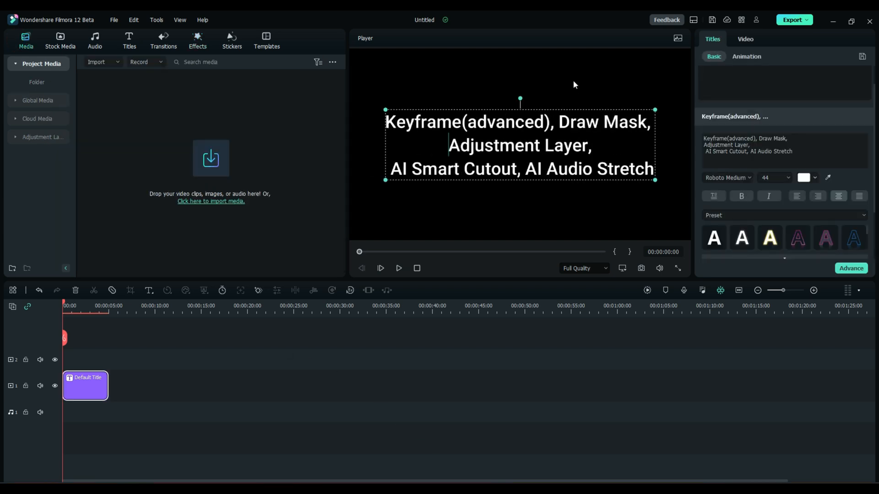
left_click(572, 82)
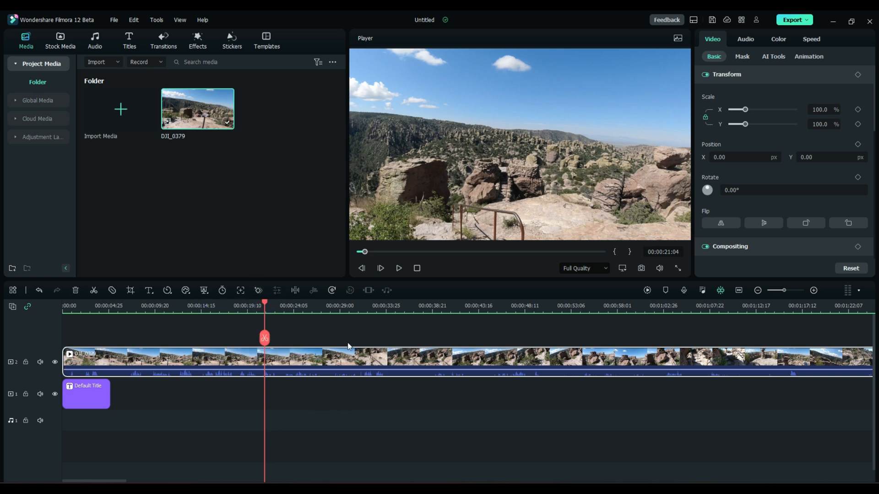
Step: Add transform keyframes to the DJI_0379 clip at 00:00:21:04 and 00:00:40:17
left_click(258, 290)
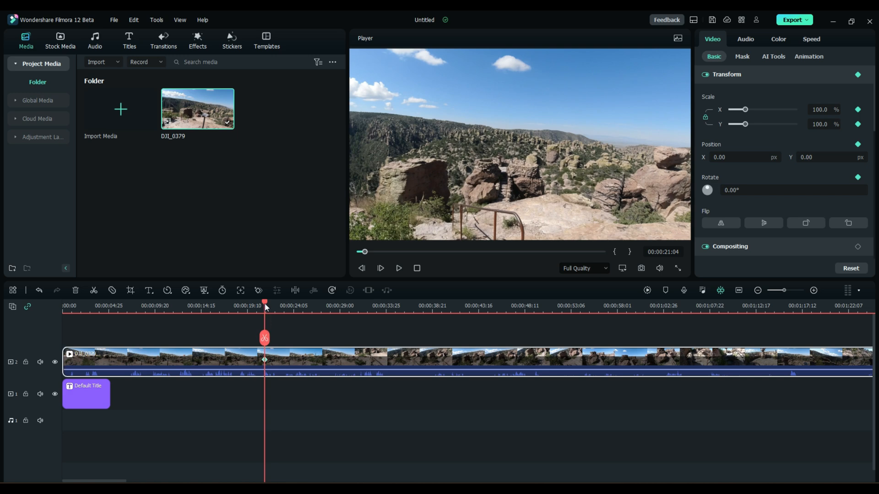
left_click_drag(265, 306, 451, 306)
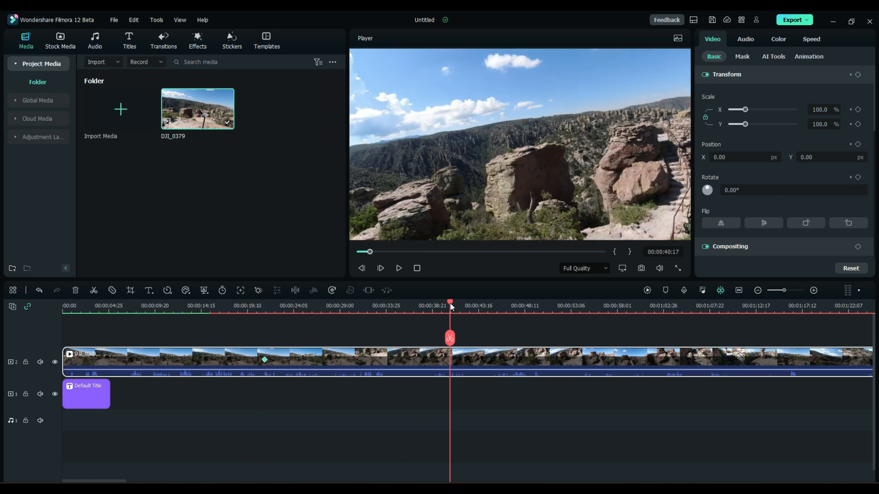
left_click(257, 290)
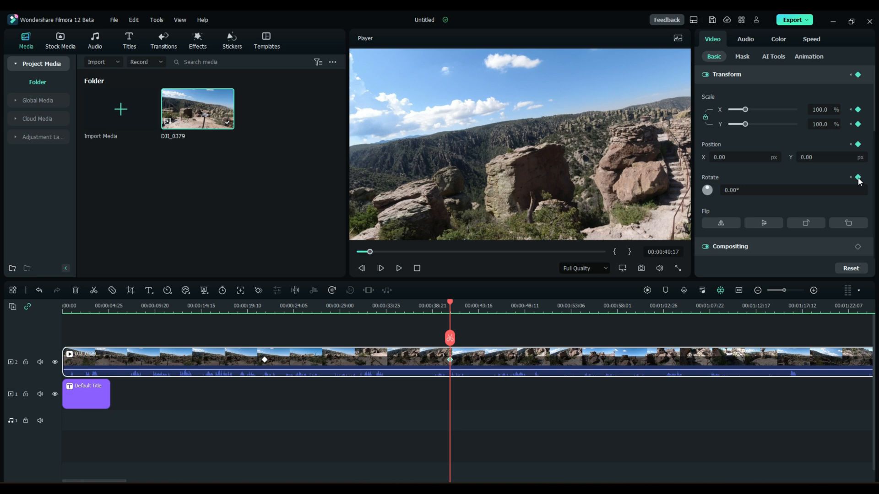
Step: At the second keyframe, scale the DJI_0379 clip uniformly to 288.7% and rotate it to -54.47°
scroll(826, 188, "down", 2)
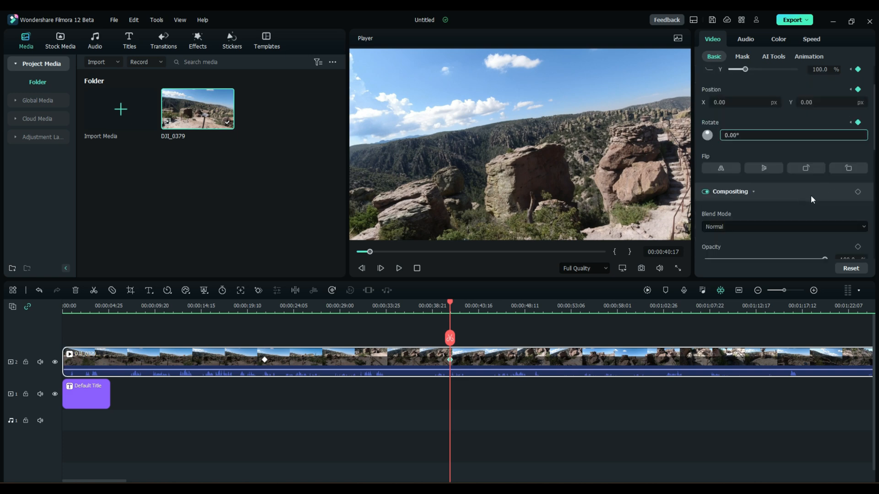
scroll(797, 201, "down", 3)
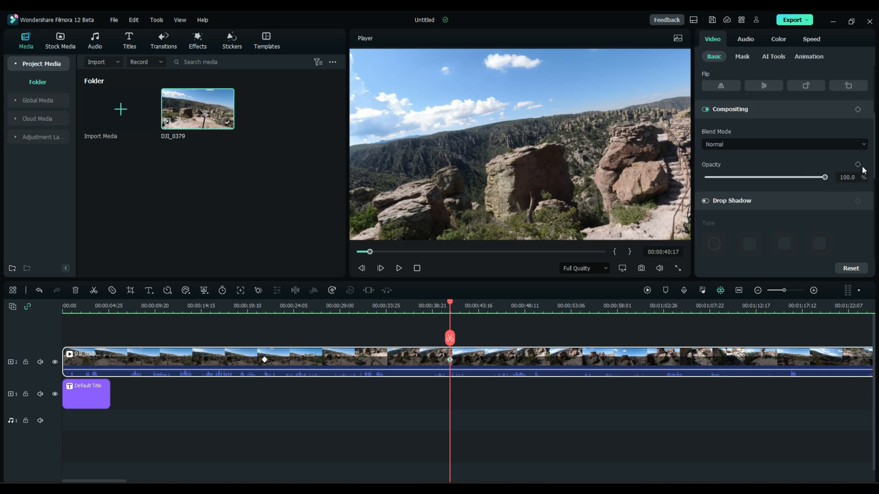
scroll(815, 196, "up", 1)
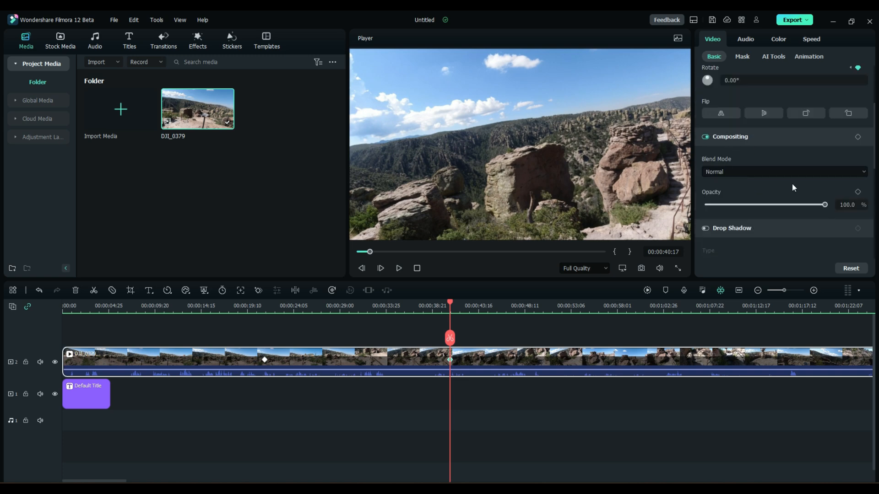
scroll(792, 183, "up", 1)
scroll(793, 187, "up", 3)
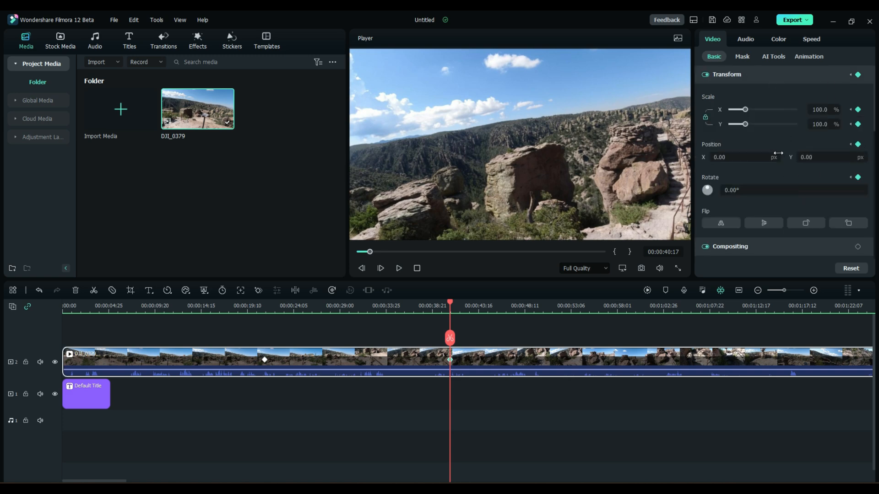
left_click(705, 118)
left_click(705, 118)
left_click_drag(745, 110, 780, 115)
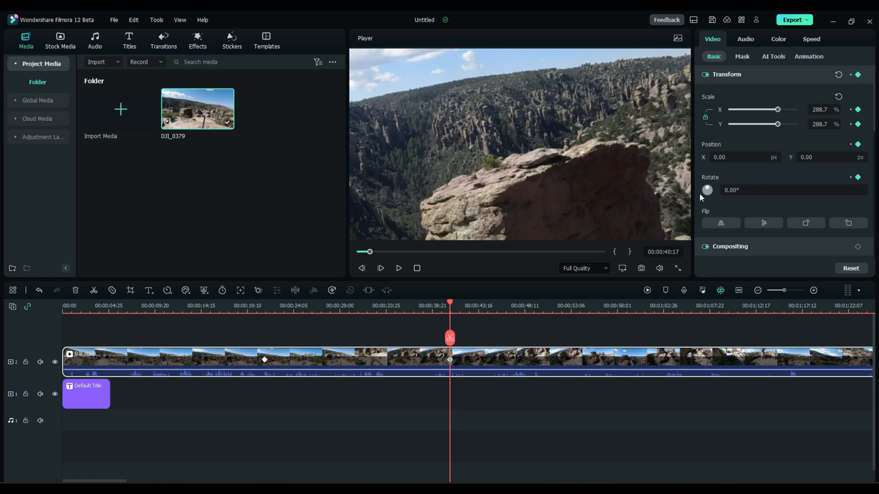
left_click_drag(708, 191, 706, 191)
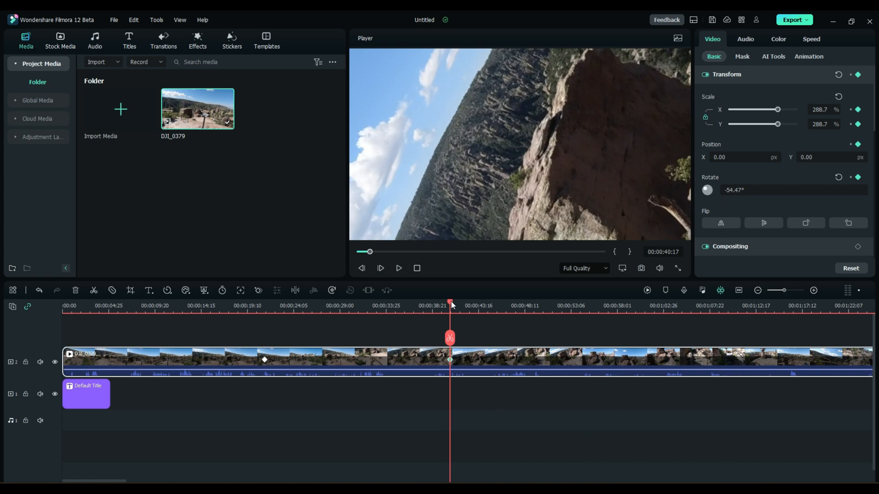
Step: Play the DJI_0379 clip from just before the first keyframe to preview the scale and rotation animation
left_click_drag(451, 301, 244, 302)
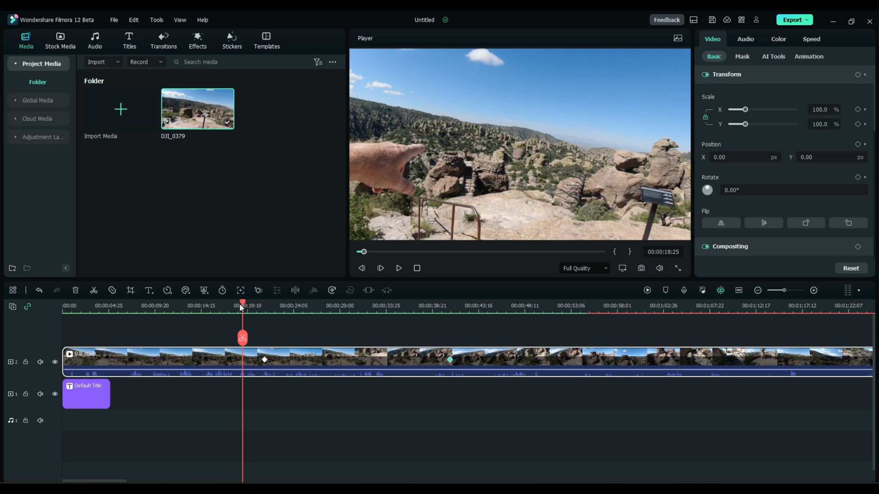
left_click_drag(242, 302, 258, 304)
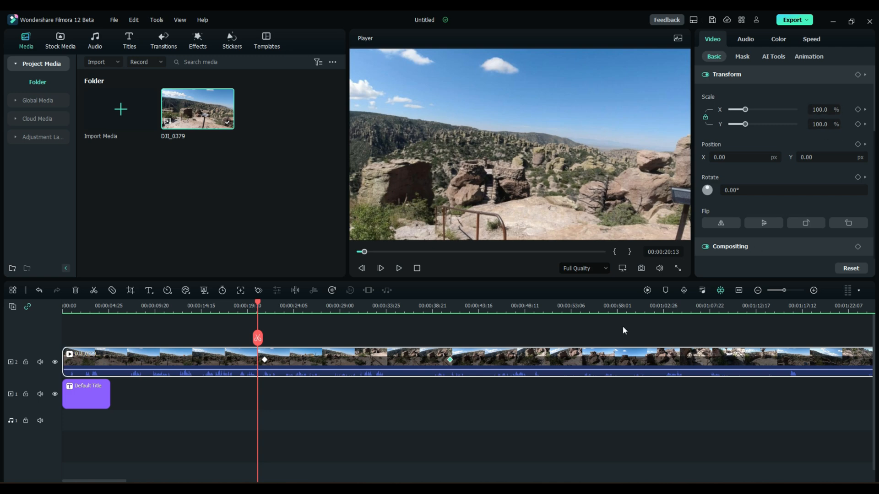
left_click(399, 269)
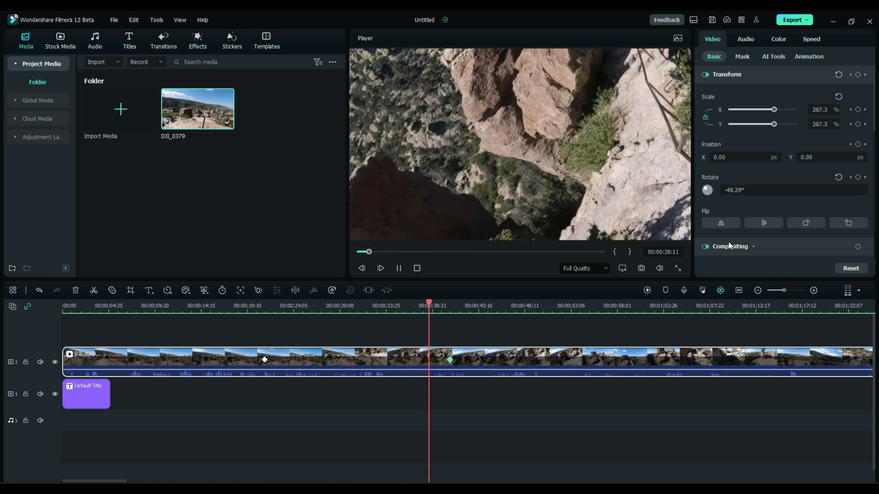
left_click(399, 269)
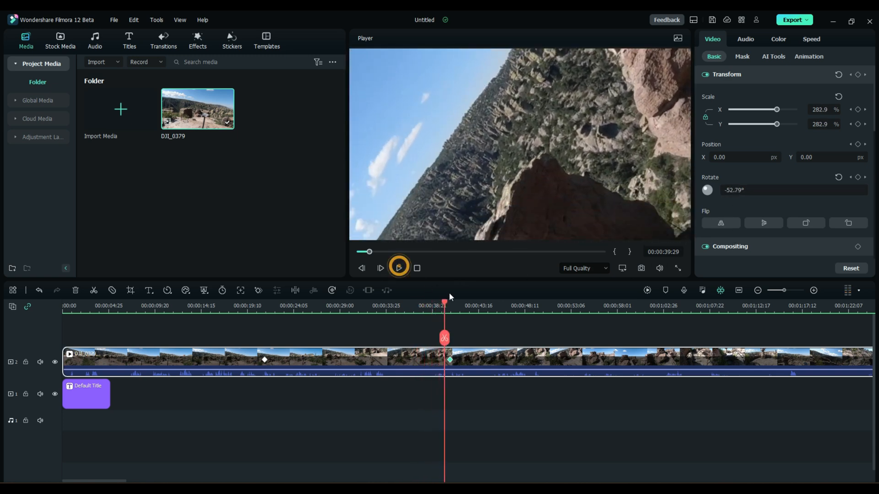
Step: Clear all keyframes from the DJI_0379 clip
right_click(499, 358)
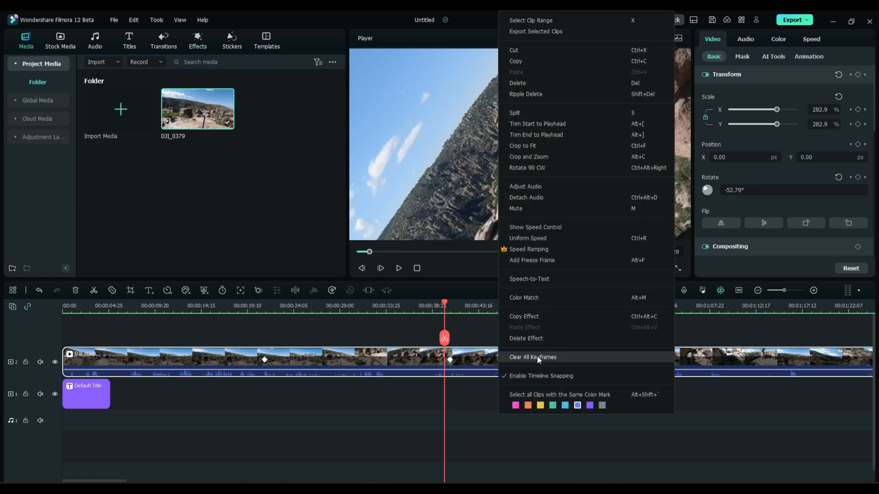
left_click(538, 360)
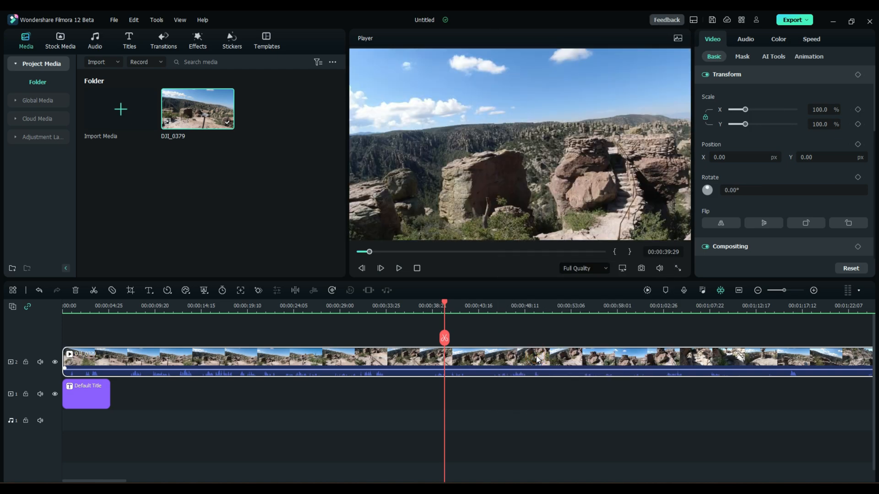
Step: Move the playhead back to 00:00:01:19 and select the title clip on the track below the video
left_click_drag(446, 304, 255, 307)
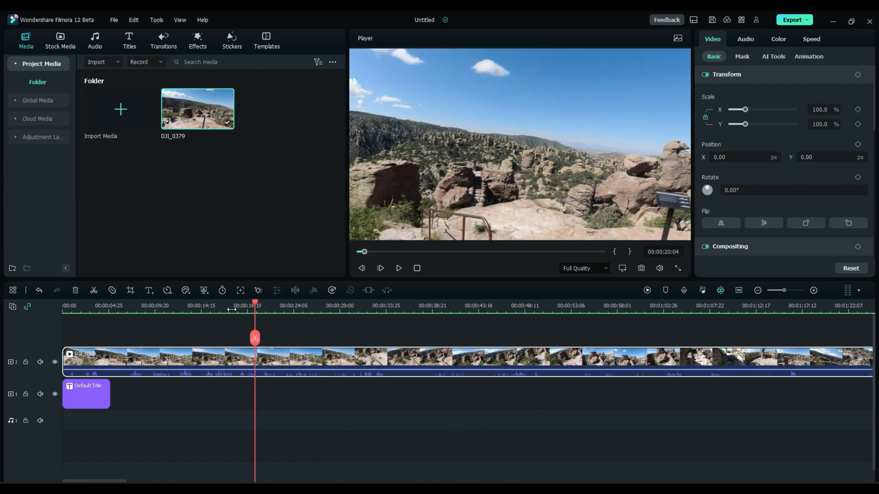
left_click_drag(256, 303, 79, 295)
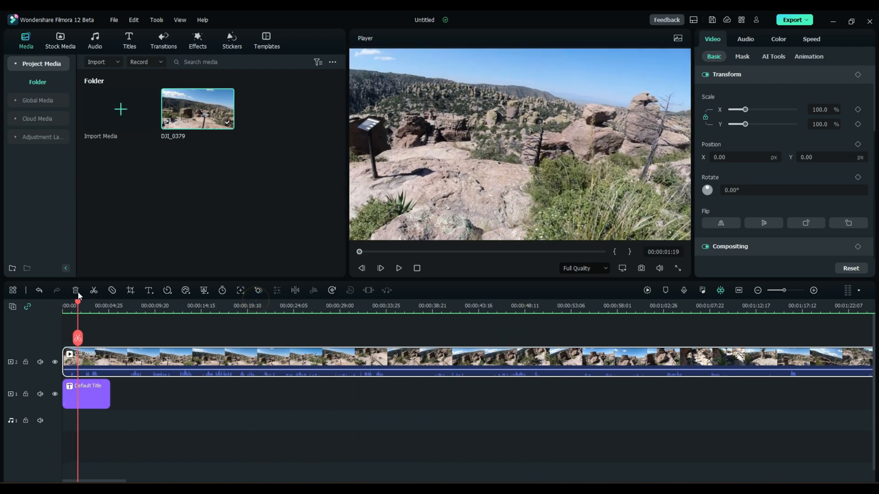
left_click(95, 394)
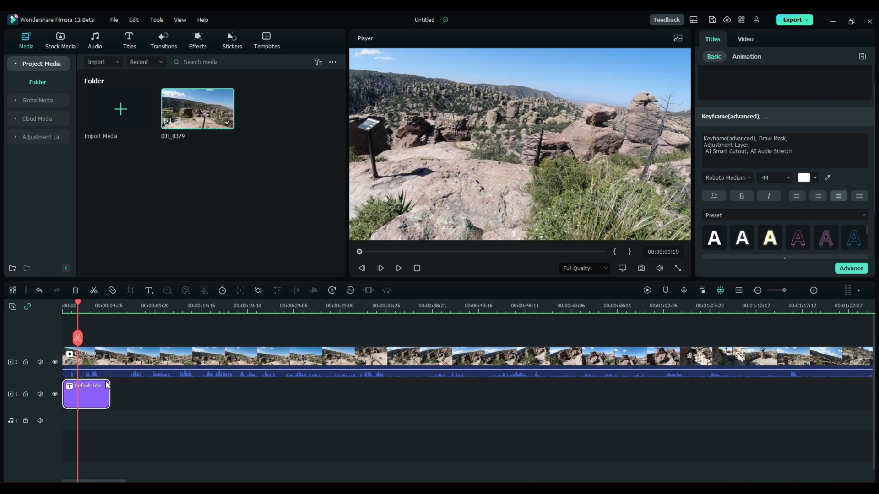
Step: Delete the DJI_0379 and title clips from the timeline and place the Pexels seal video at the start of track 1
left_click_drag(132, 327, 94, 402)
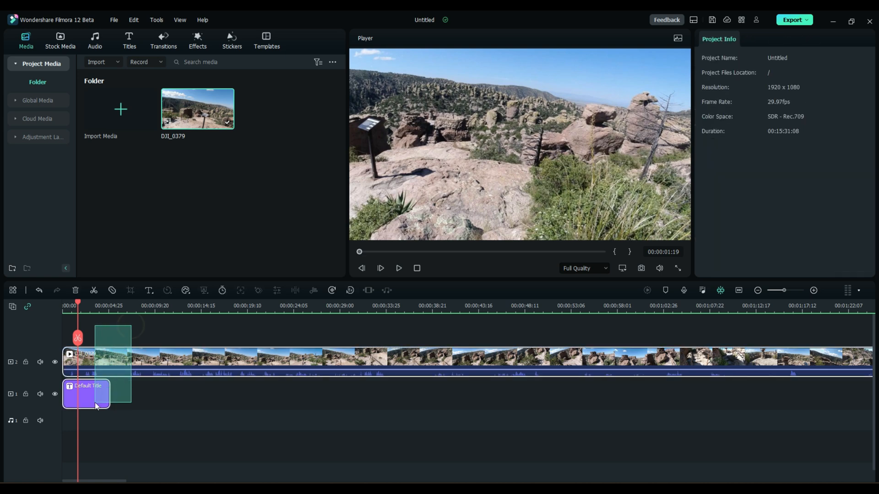
key("Delete")
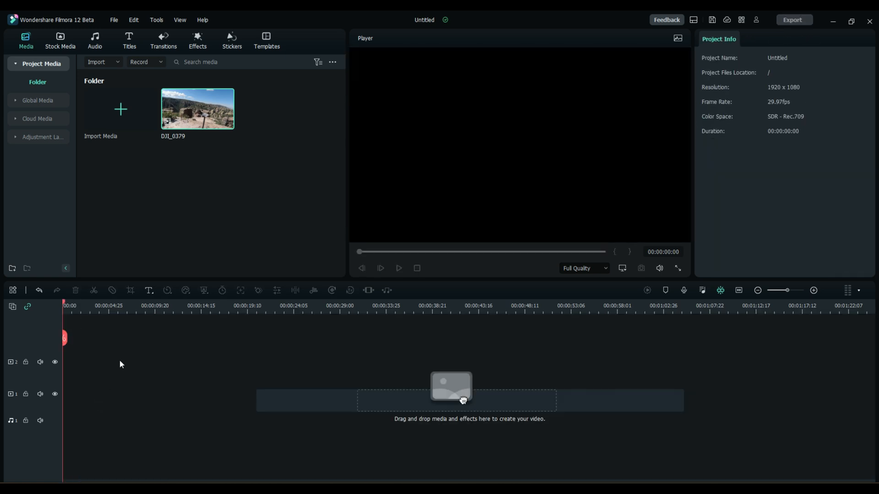
left_click(60, 40)
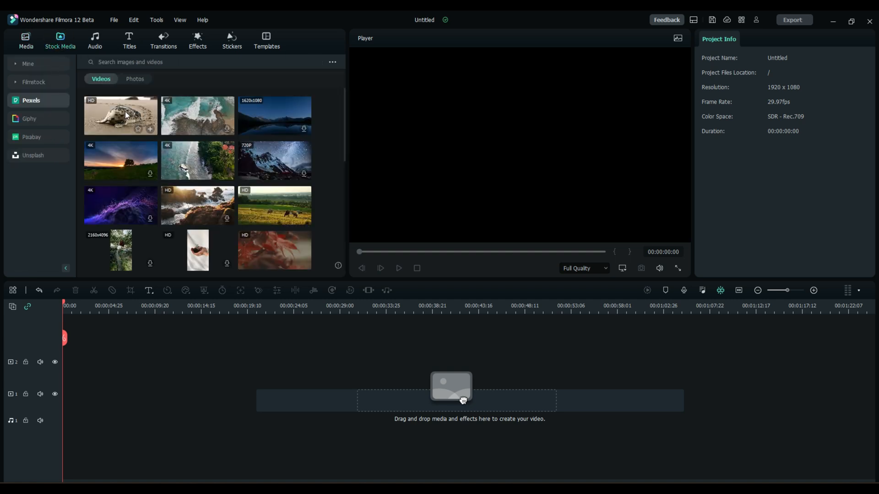
left_click_drag(126, 116, 73, 392)
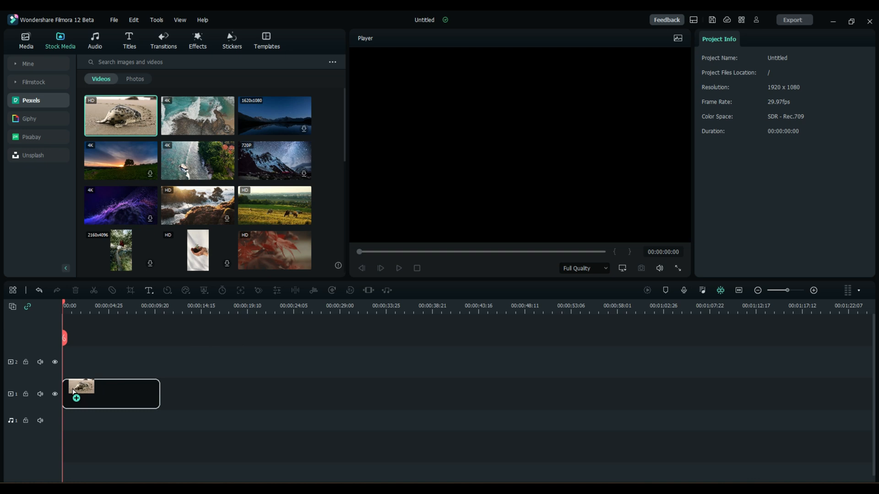
left_click_drag(73, 392, 73, 392)
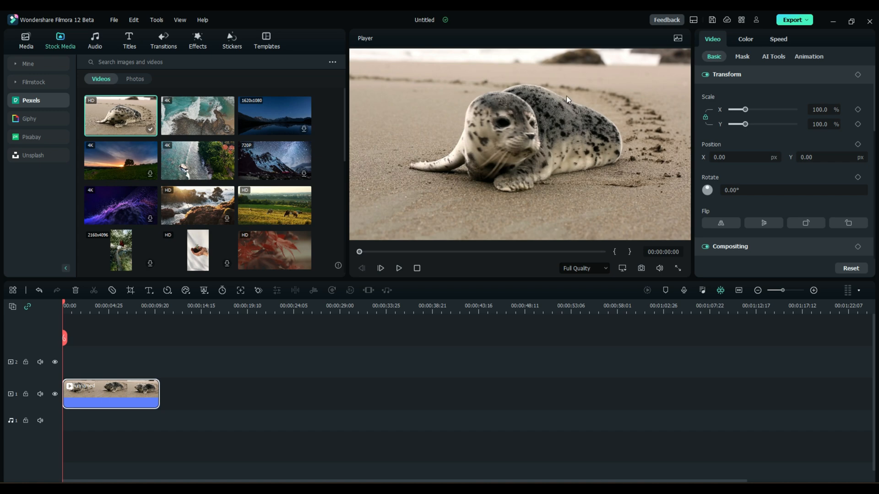
Step: Draw a closed Draw Mask path around the seal, following its back, head, front flipper and belly
left_click(742, 57)
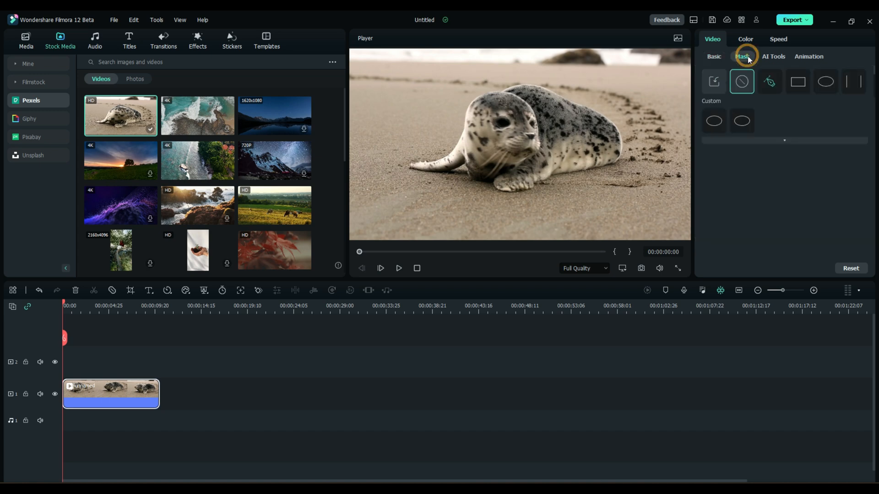
left_click(768, 83)
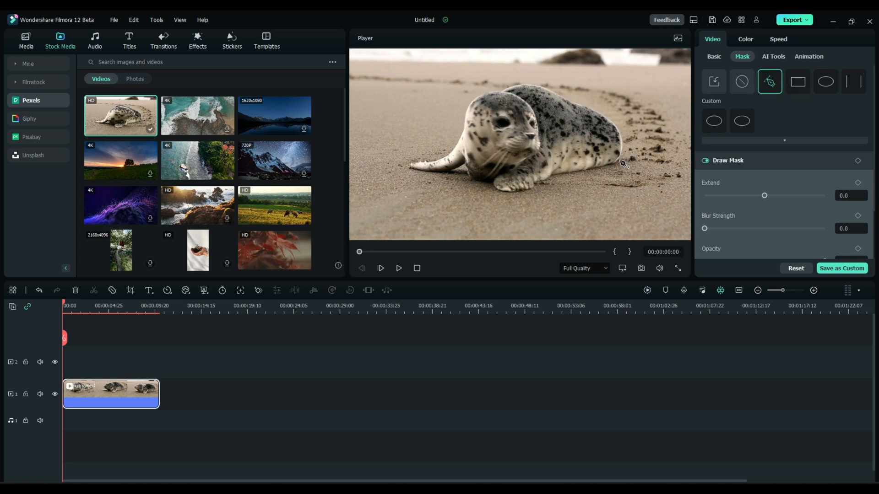
left_click(620, 161)
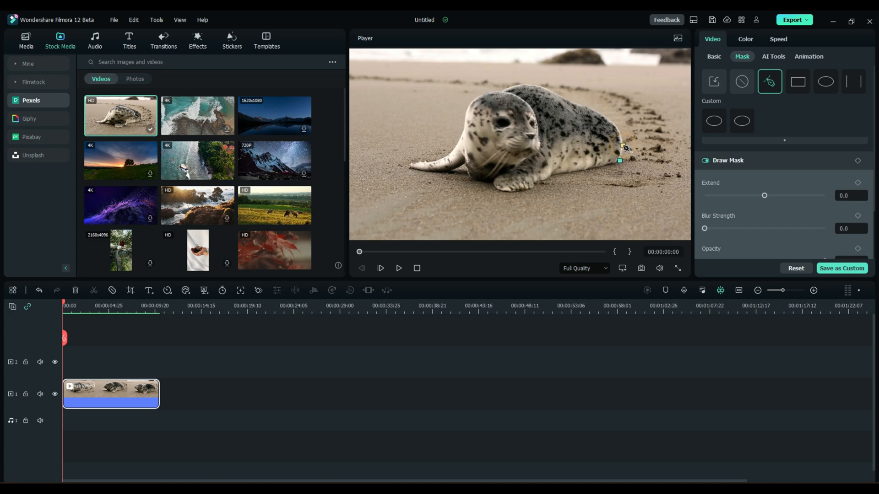
left_click(618, 126)
left_click(601, 114)
left_click(576, 102)
left_click(558, 93)
left_click(536, 85)
left_click(511, 88)
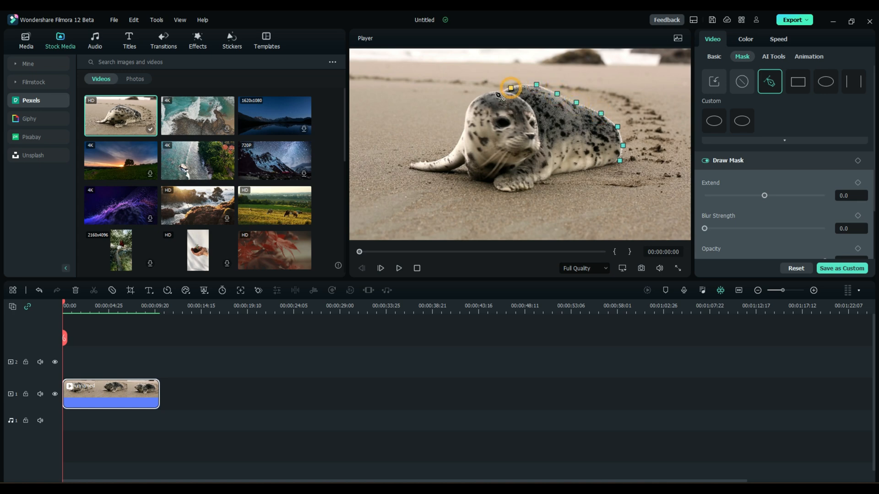
left_click(502, 92)
left_click(486, 94)
left_click(469, 104)
left_click(463, 123)
left_click(461, 135)
left_click(454, 150)
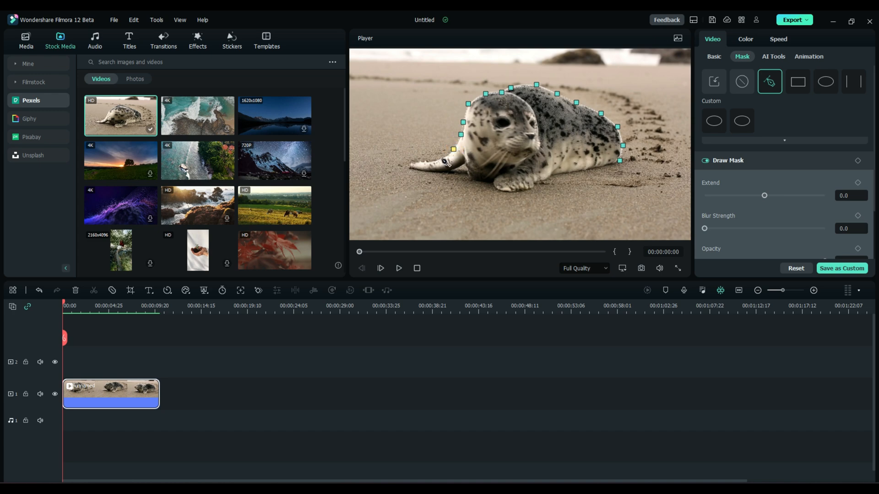
left_click(441, 159)
left_click(411, 163)
left_click(409, 169)
left_click(426, 171)
left_click(453, 169)
left_click(463, 165)
left_click(468, 178)
left_click(481, 182)
left_click(491, 185)
left_click(497, 191)
left_click(526, 191)
left_click(539, 184)
left_click(558, 177)
left_click(584, 171)
left_click(604, 169)
left_click(620, 162)
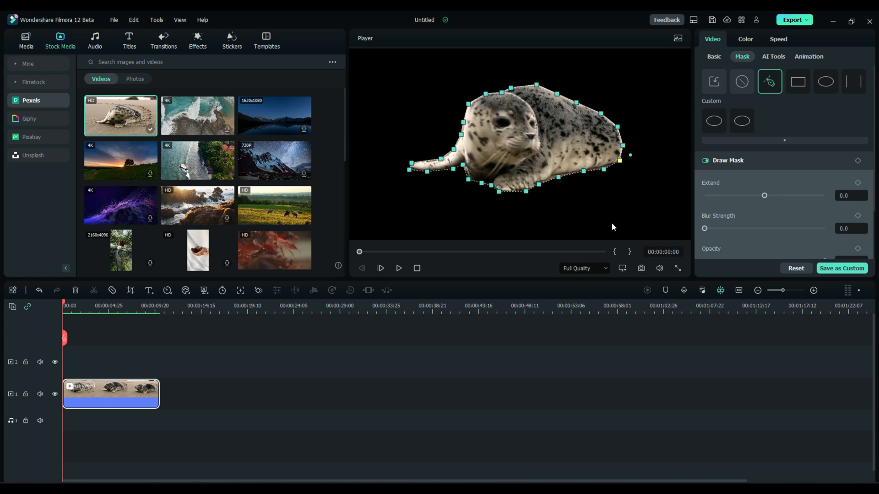
Step: Try Invert Mask on the seal clip's drawn mask and turn it back off
left_click(123, 371)
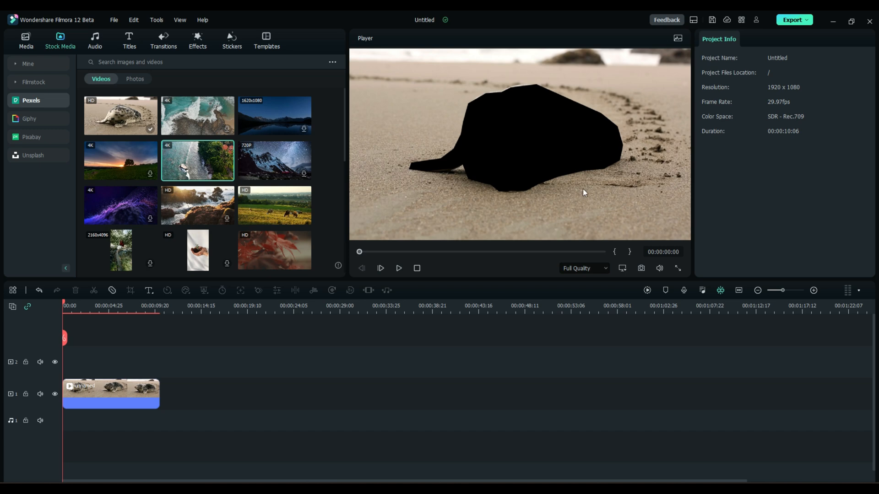
left_click(131, 399)
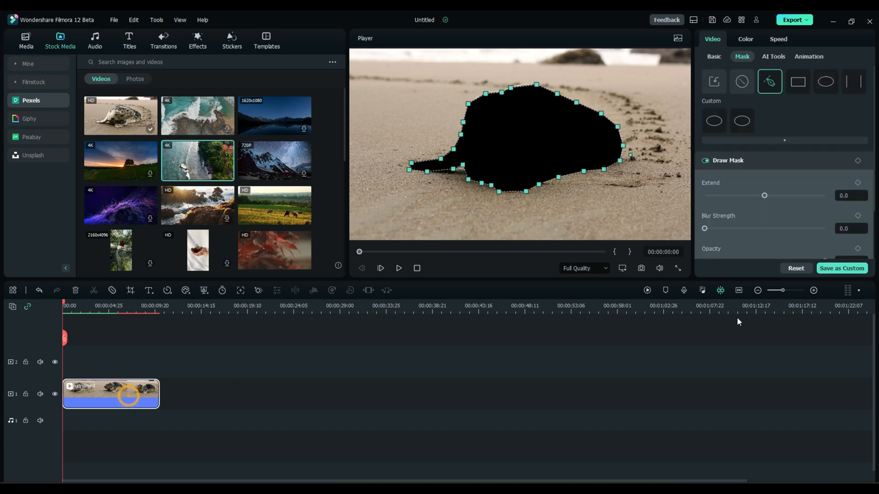
scroll(776, 230, "down", 5)
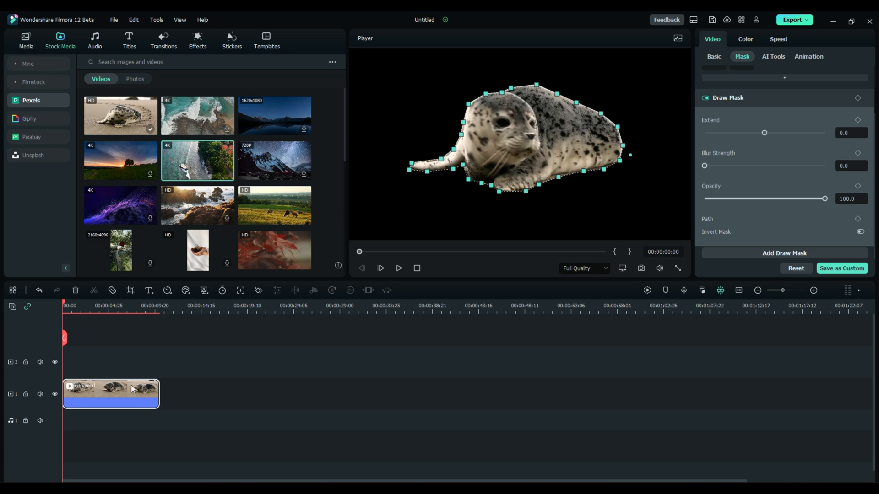
Step: Move the seal clip up to track 2 and place the 4K aerial tropical coastline video beneath it on track 1
left_click_drag(92, 392, 92, 361)
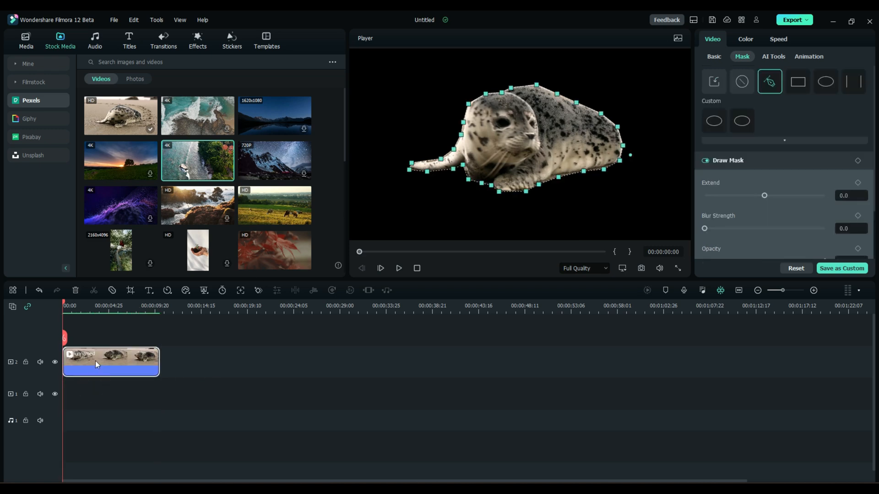
left_click_drag(216, 174, 64, 430)
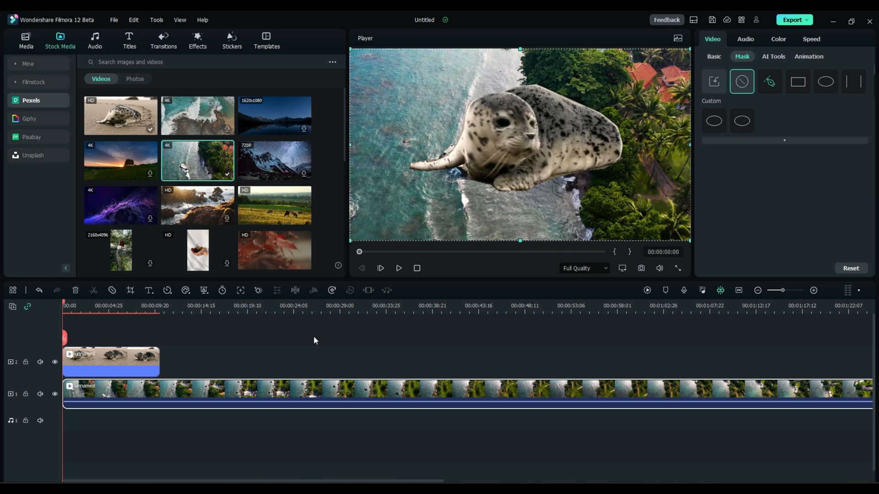
Step: Replace the coastline clip on track 1 with the HD video of cows grazing in a field
key("Delete")
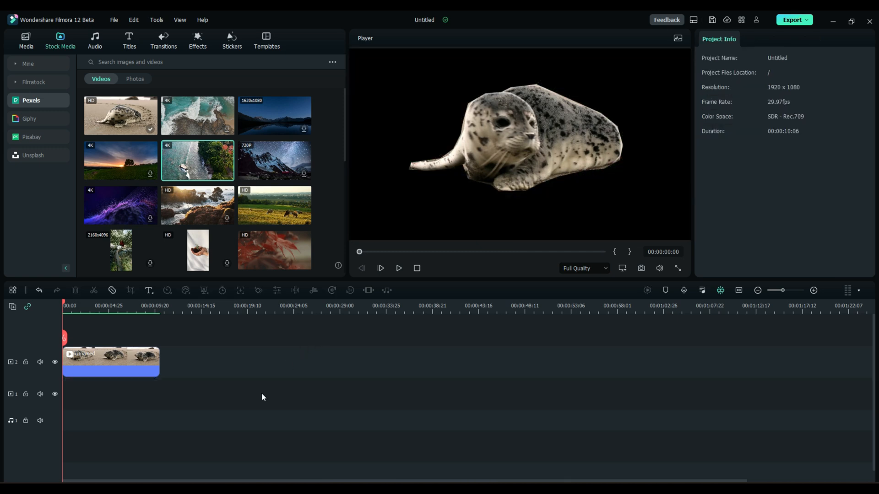
left_click_drag(274, 224, 157, 384)
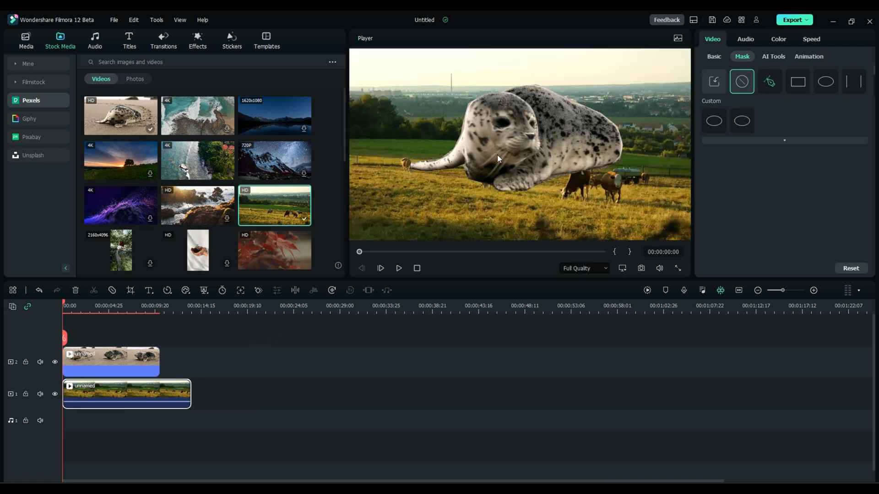
Step: Scale the seal clip uniformly to 53.0% and position it at X -192, Y -121, so the seal lies in the field
left_click(509, 138)
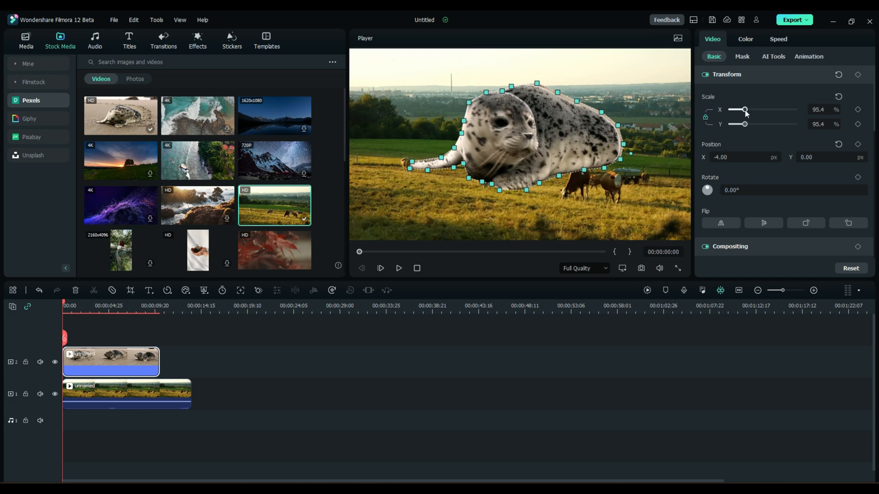
left_click_drag(745, 111, 740, 111)
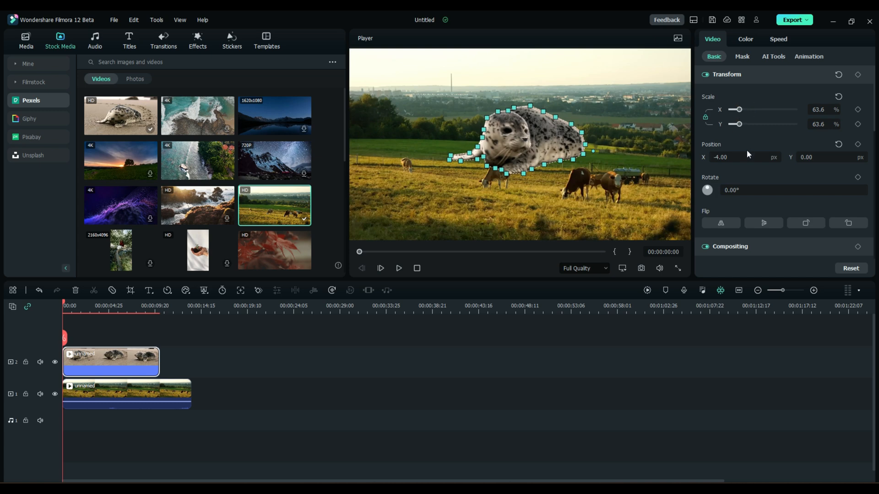
left_click_drag(742, 158, 721, 157)
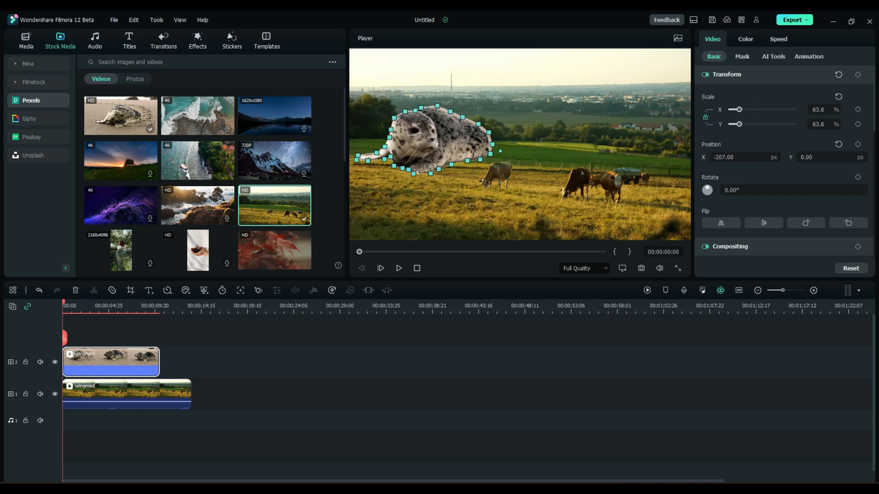
left_click_drag(834, 155, 824, 157)
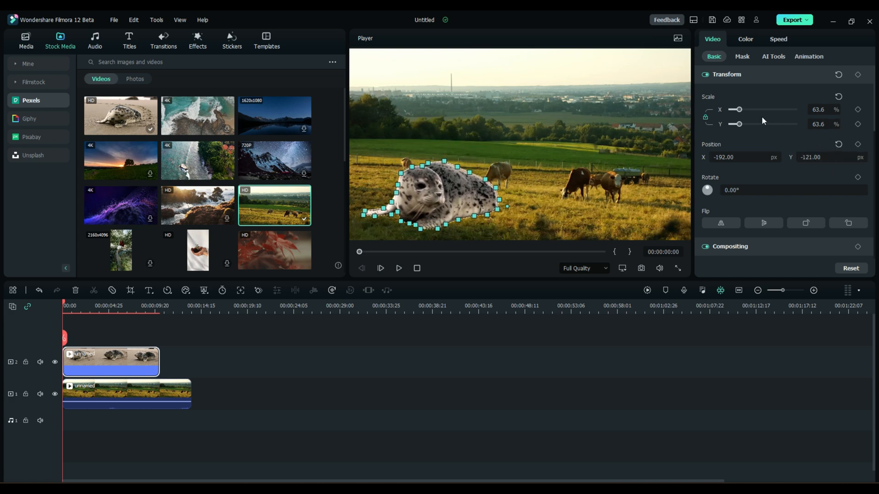
left_click_drag(739, 109, 738, 111)
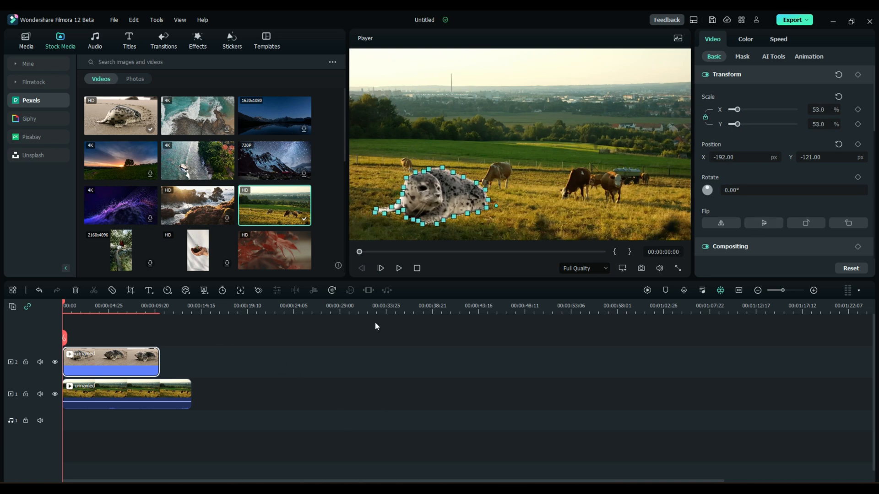
Step: Play the composite of the masked seal over the cow field from the beginning and pause at 00:00:10:00
left_click(330, 341)
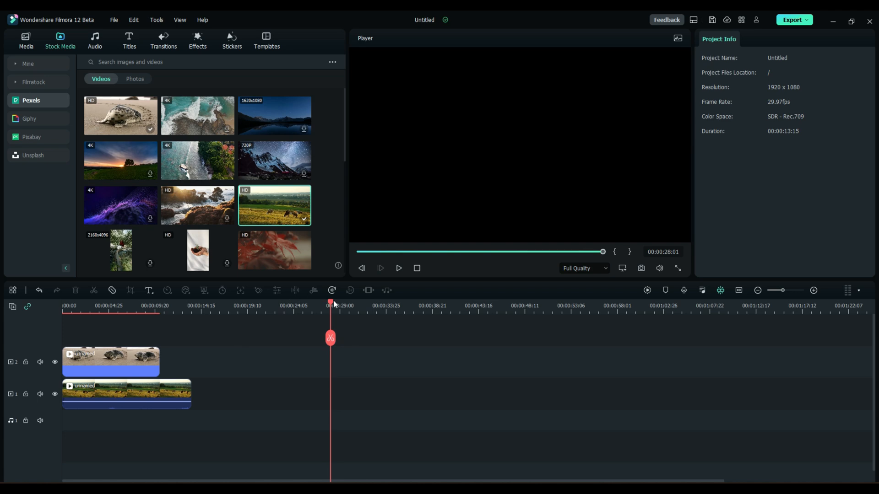
key("Home")
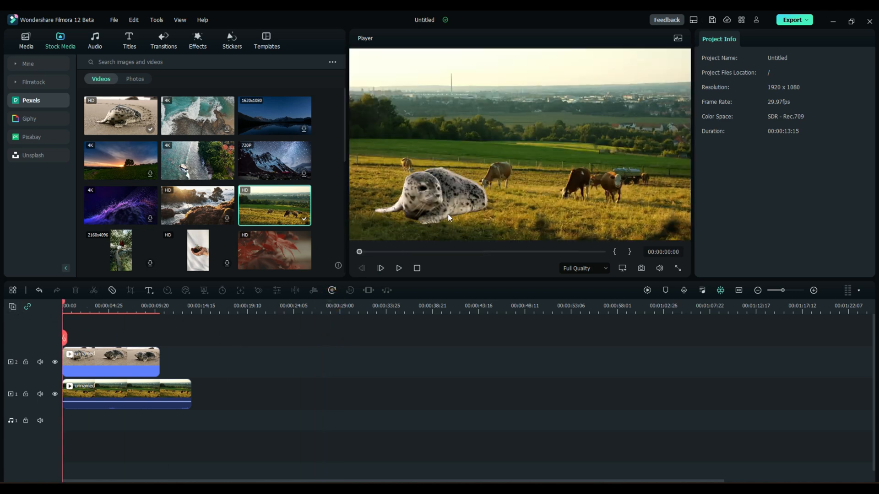
left_click(399, 269)
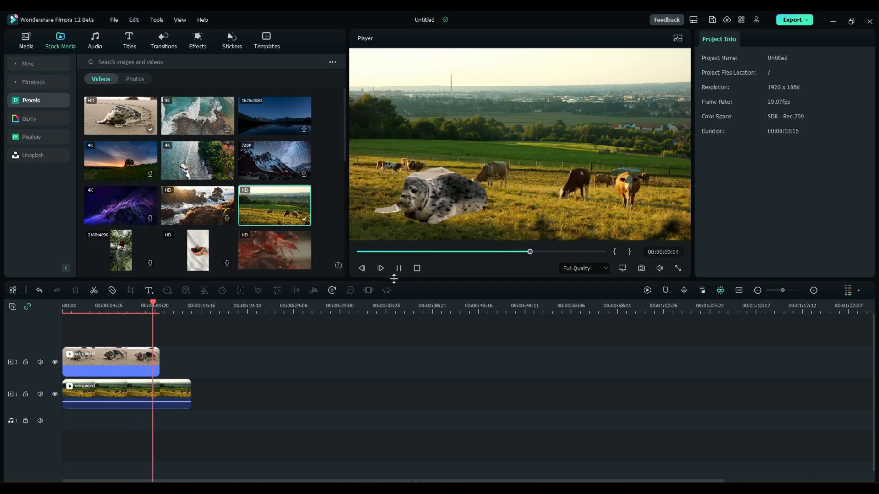
left_click(397, 269)
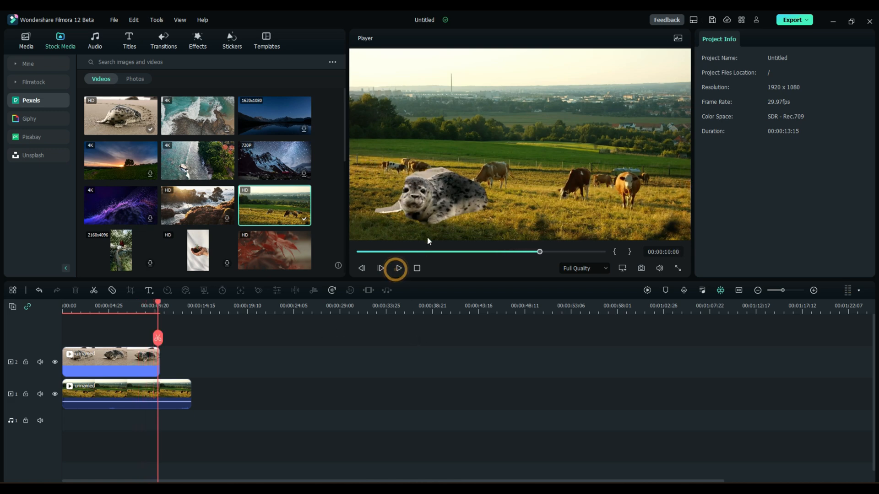
Step: Set the Blur Strength of the seal clip's drawn mask to 24.3
left_click(107, 360)
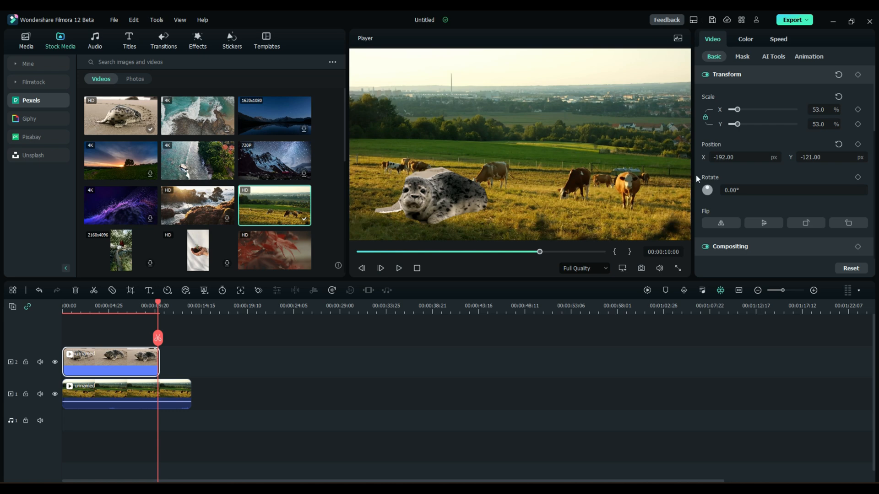
scroll(754, 173, "down", 3)
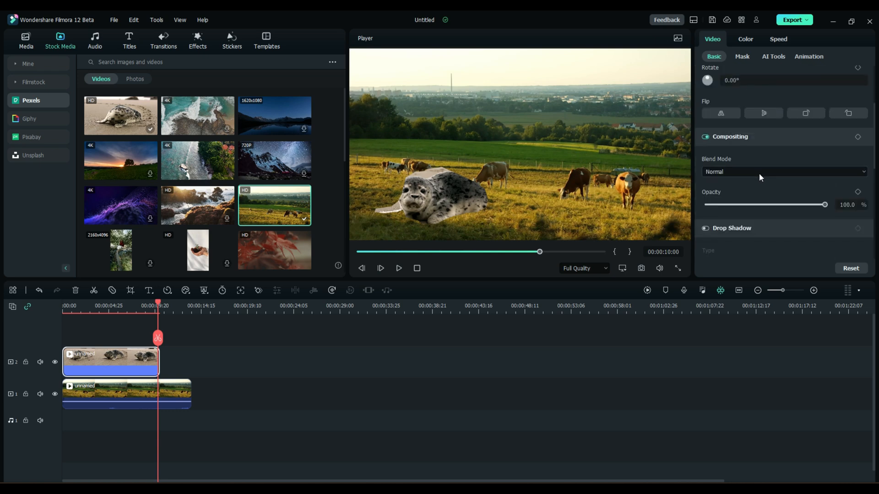
scroll(764, 186, "down", 3)
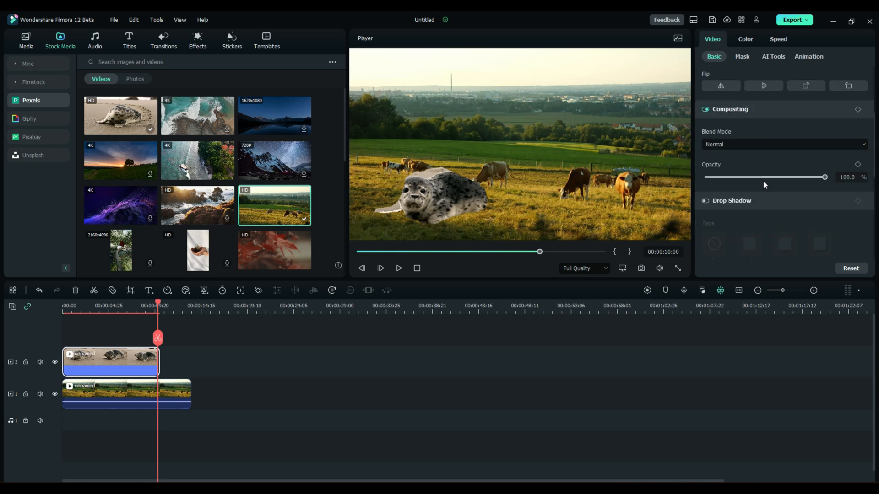
scroll(765, 187, "up", 6)
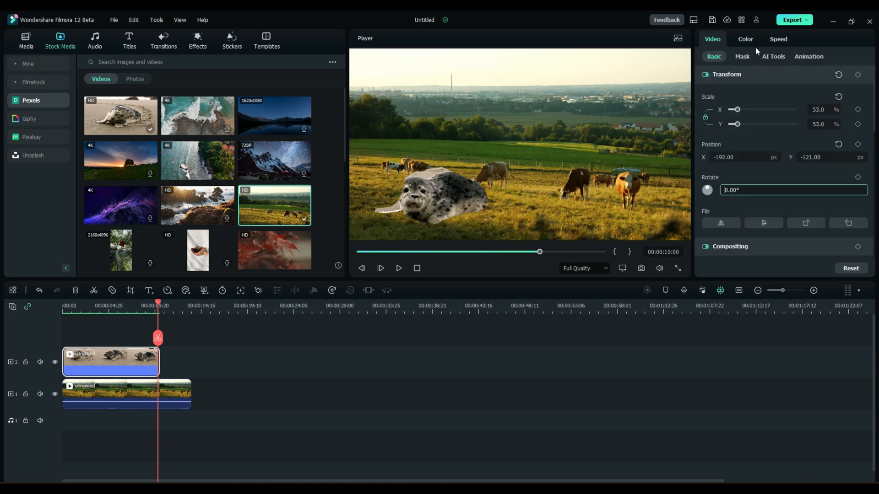
left_click(743, 59)
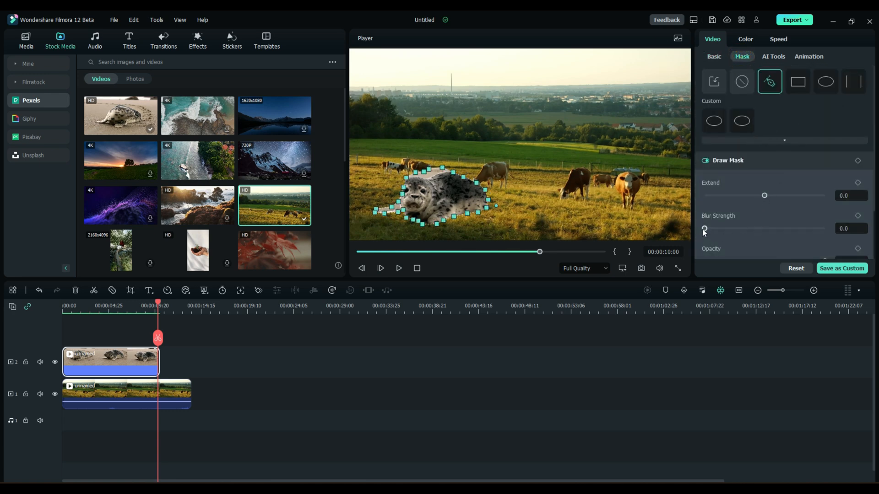
left_click_drag(704, 229, 733, 228)
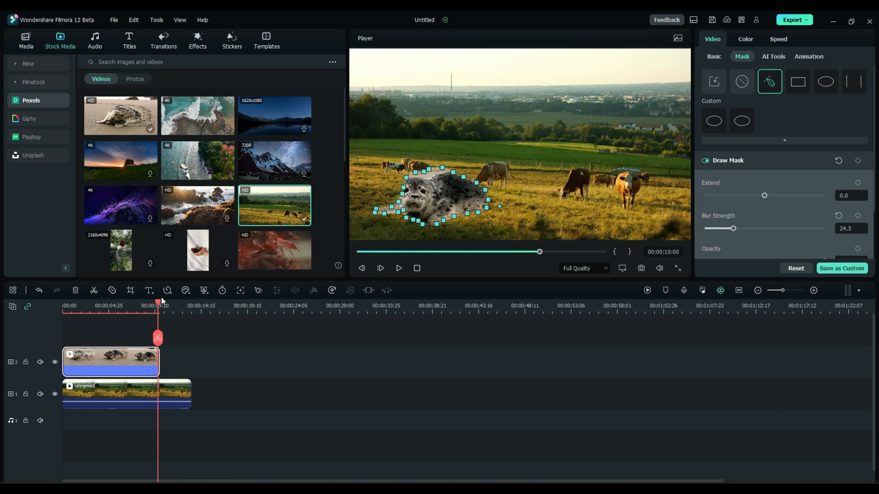
Step: Check the seal mask's edges at 00:00:07:00 and reduce its Blur Strength to 18.3
left_click_drag(158, 304, 129, 304)
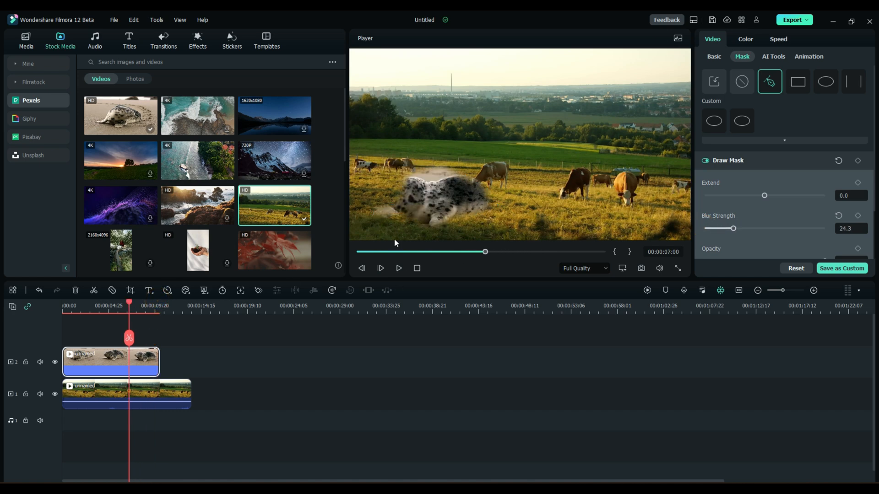
left_click_drag(733, 229, 726, 229)
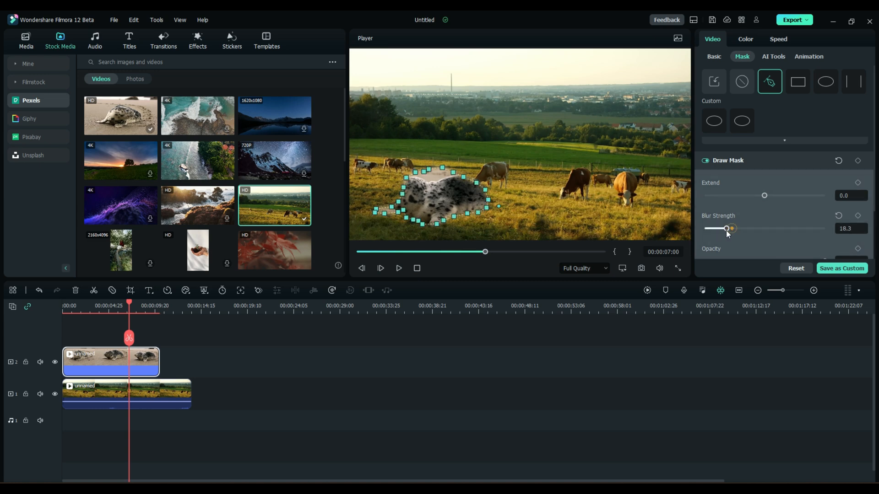
Step: Invert the seal clip's drawn mask, then switch the inversion back off
scroll(774, 211, "down", 2)
left_click_drag(824, 206, 848, 200)
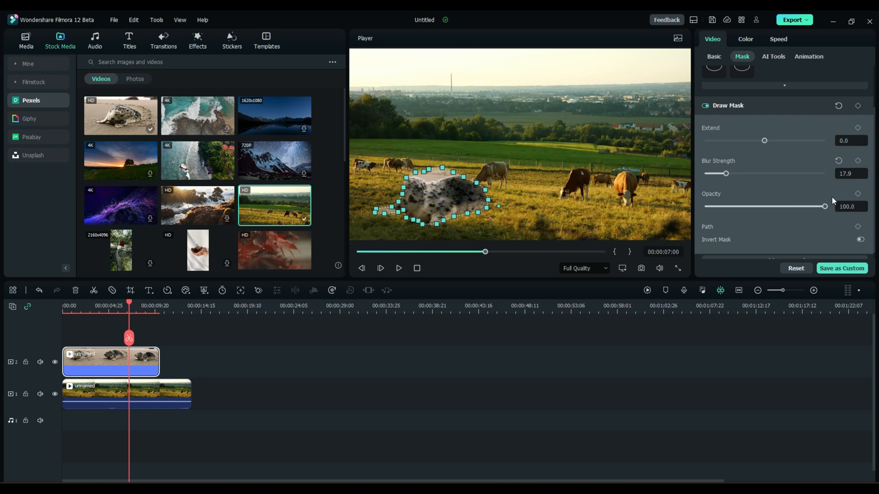
scroll(774, 204, "down", 1)
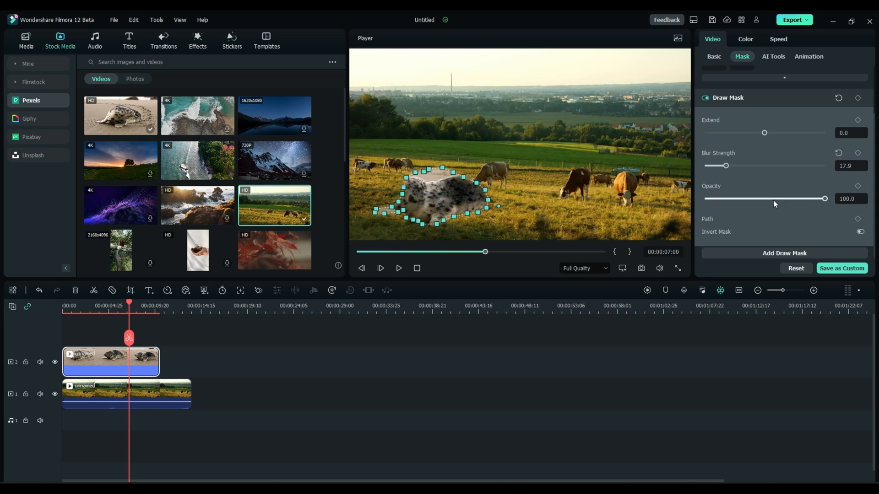
left_click(860, 233)
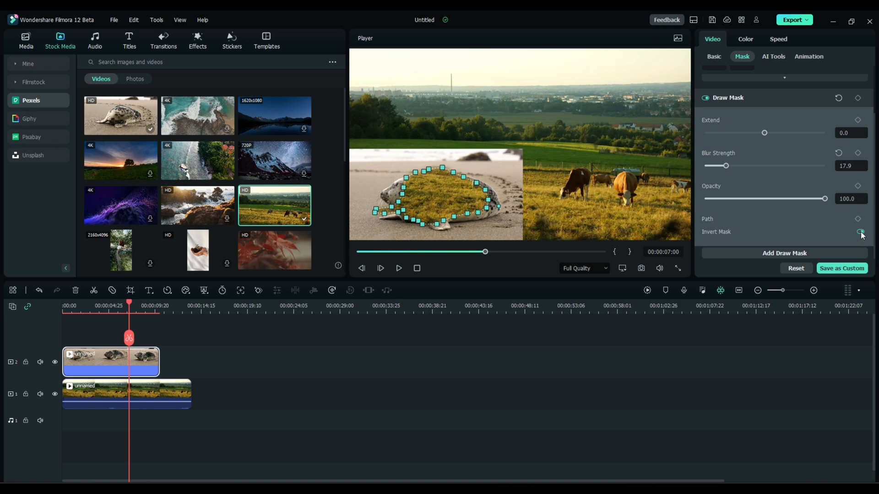
left_click(861, 233)
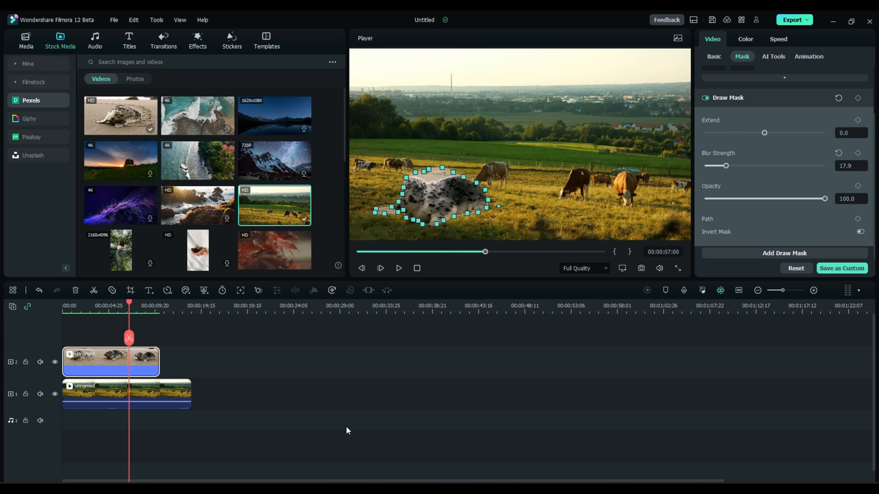
Step: Clear both clips from the timeline and place the DJI_0379 clip at the start of video track 1, with its full length in view
left_click_drag(219, 329, 124, 429)
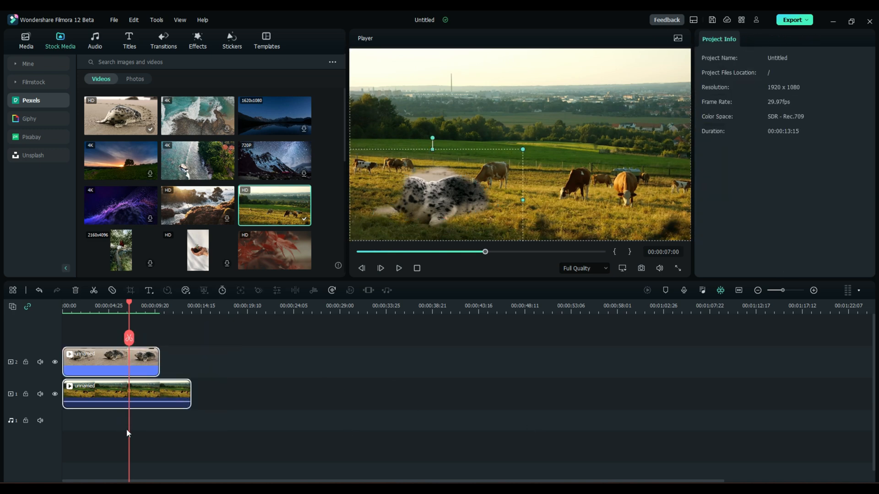
key("Delete")
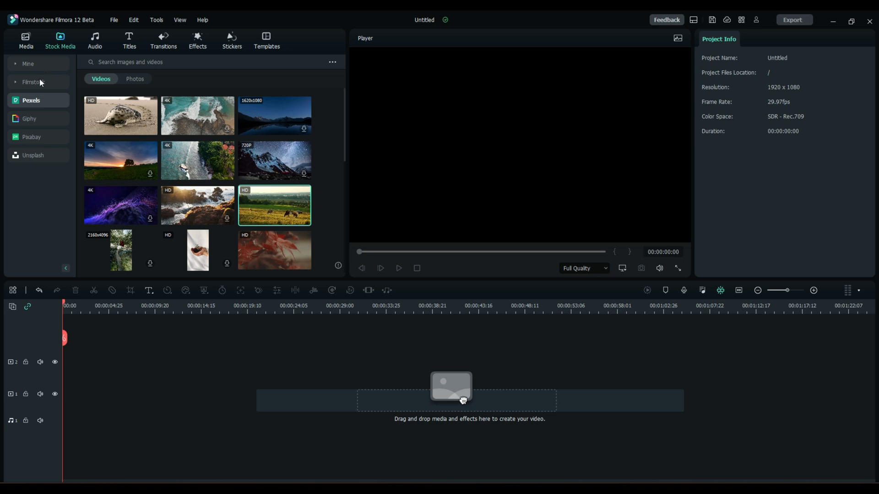
left_click(26, 41)
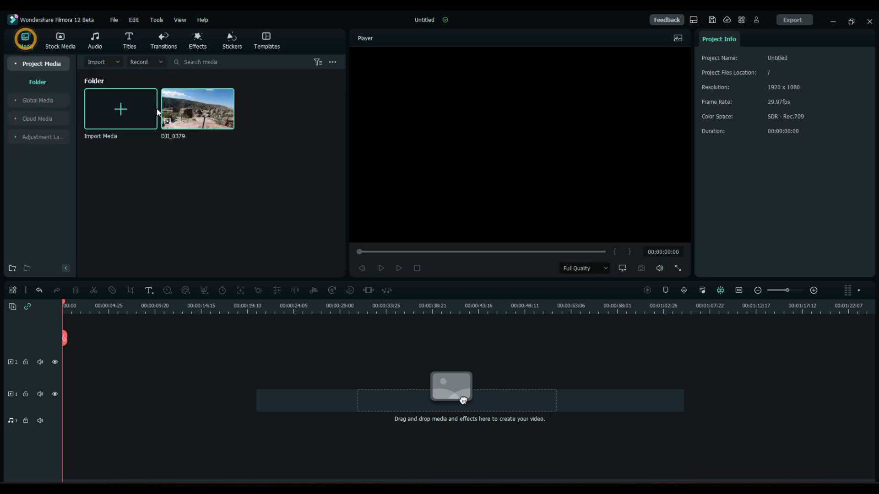
left_click_drag(202, 103, 84, 393)
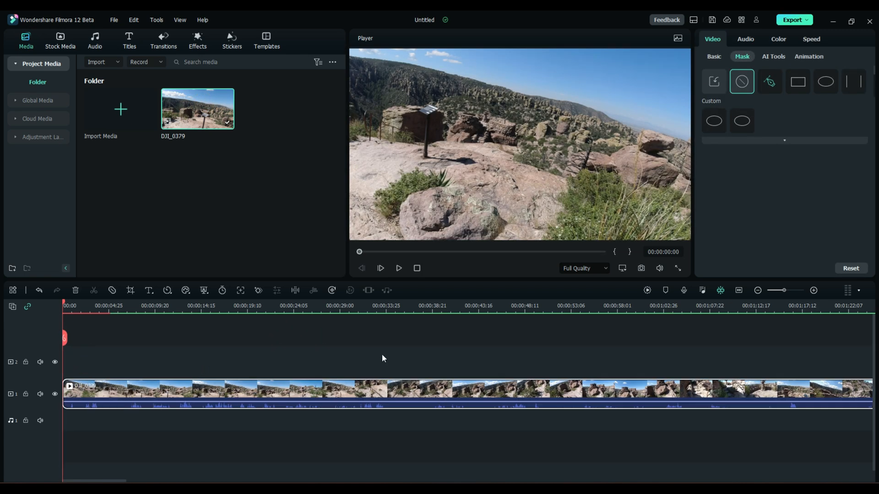
left_click(739, 291)
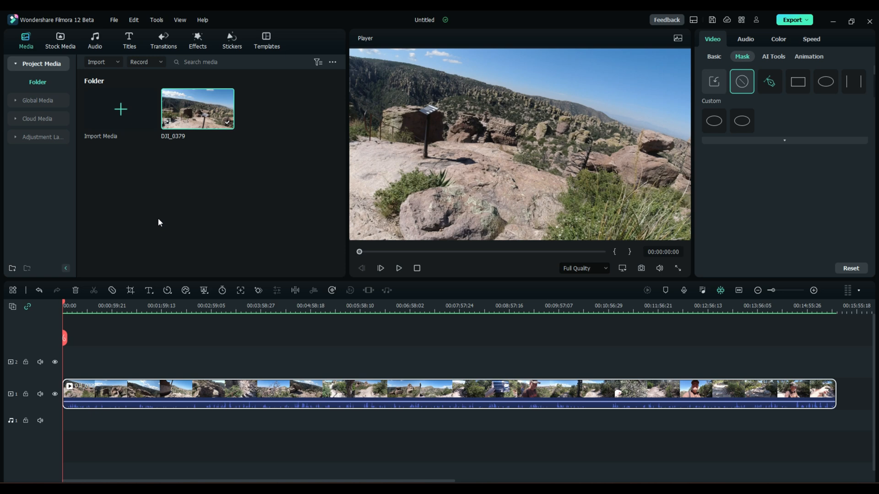
Step: Add the song Walking on Thin Air at the start of audio track 1 and try to extend its end beyond its original length
left_click(93, 39)
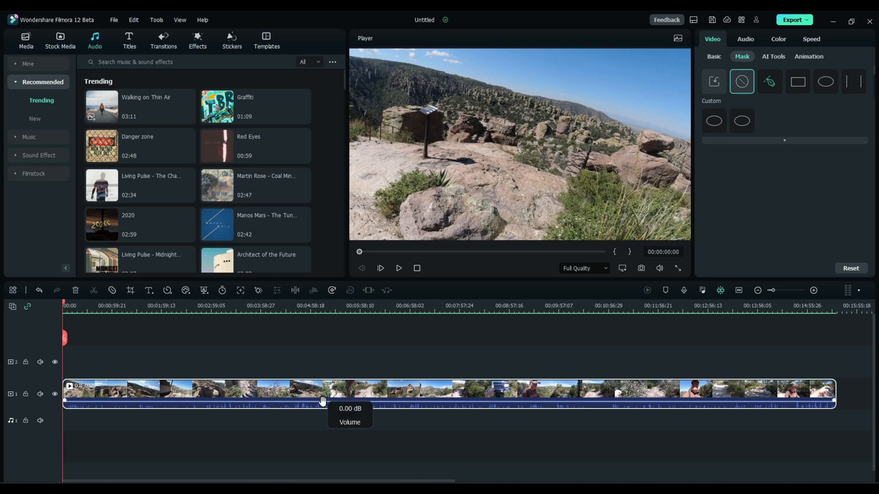
left_click_drag(105, 106, 53, 414)
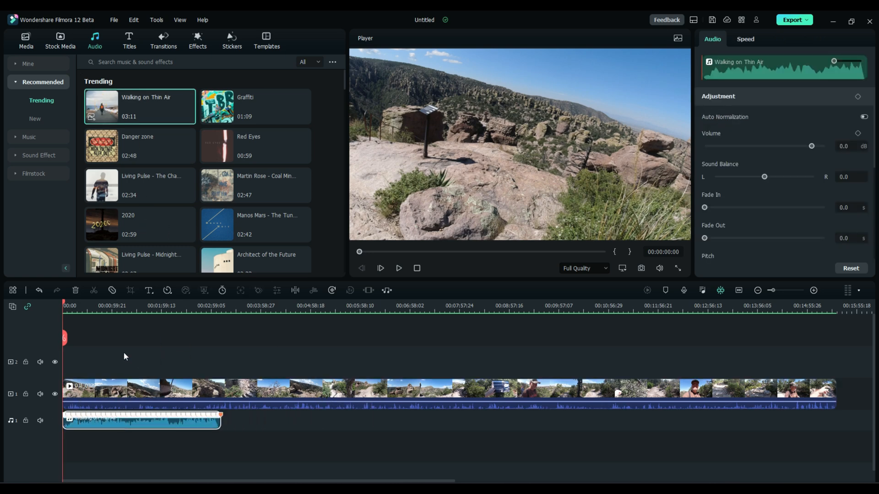
left_click_drag(221, 422, 289, 420)
left_click(188, 352)
left_click(158, 427)
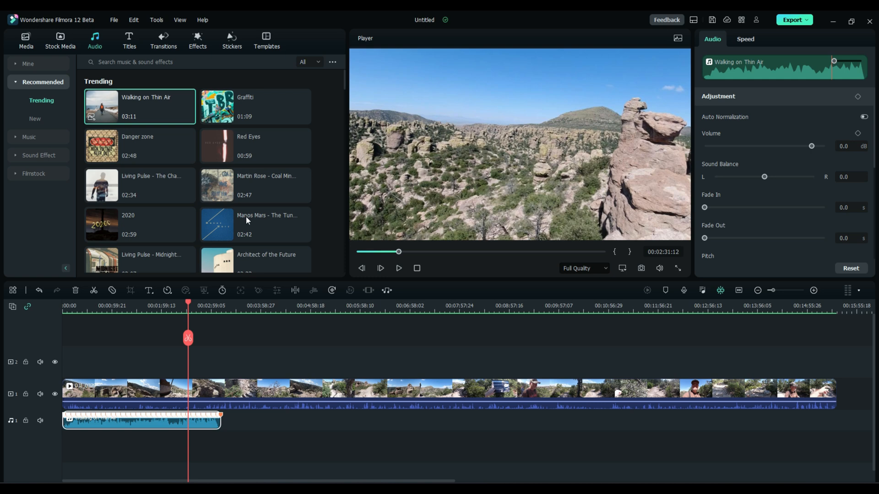
Step: Use Audio Stretch to extend the Walking on Thin Air clip to the end of the DJI_0379 clip
left_click(26, 41)
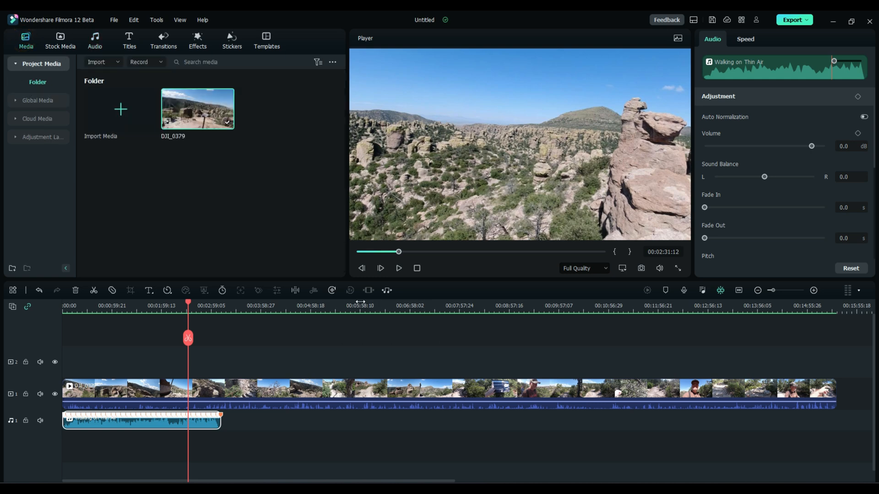
left_click(387, 291)
left_click_drag(220, 423, 837, 425)
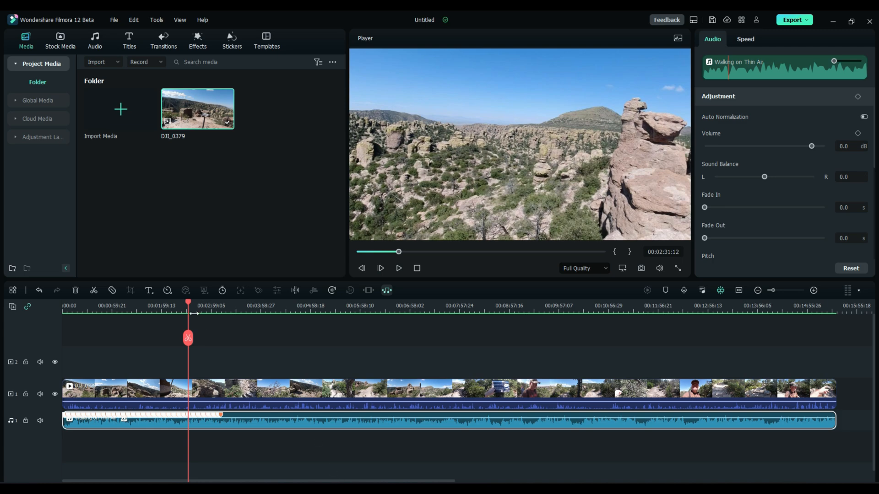
Step: Play the video with its stretched music from 00:03:06:19 and pause at 00:03:16:26
left_click_drag(189, 307, 218, 308)
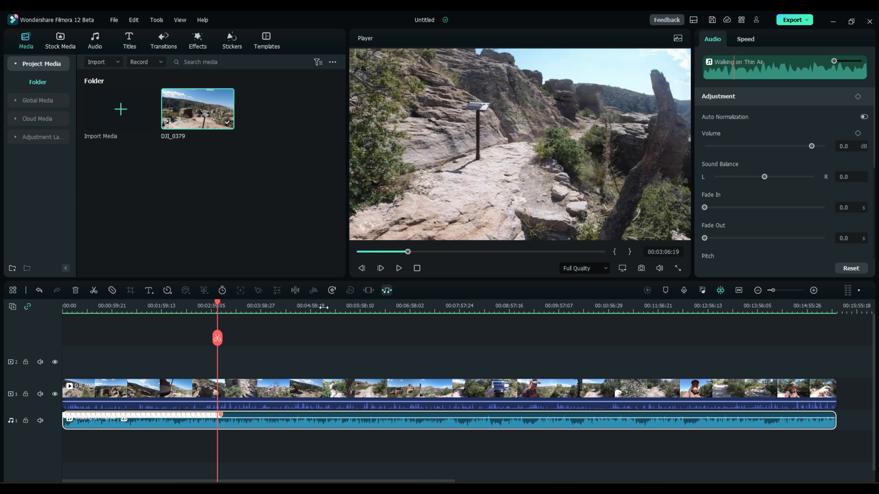
left_click(415, 389)
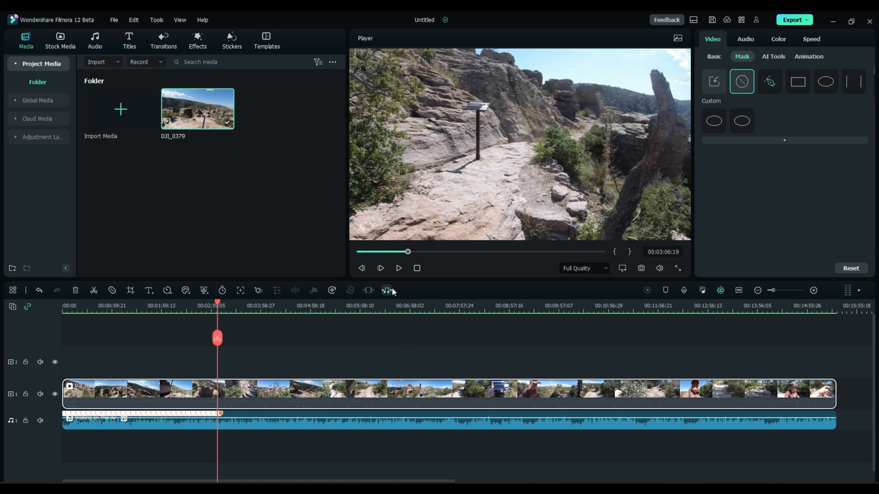
left_click(399, 268)
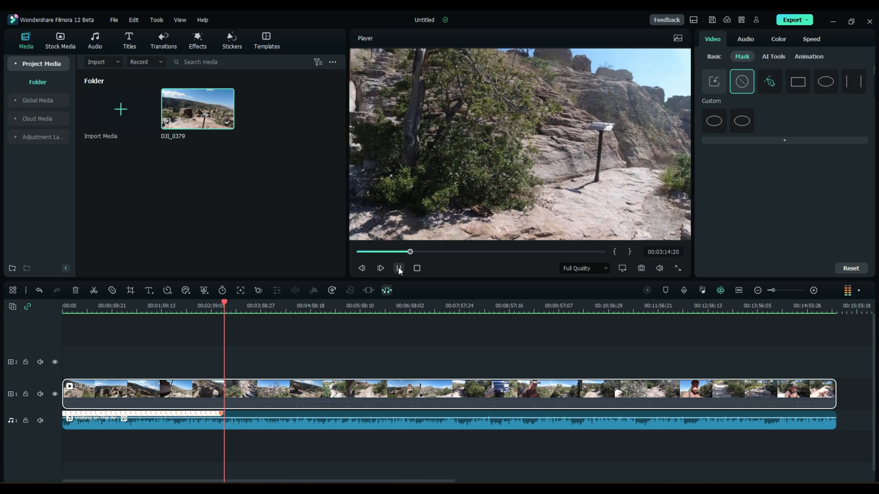
left_click(399, 268)
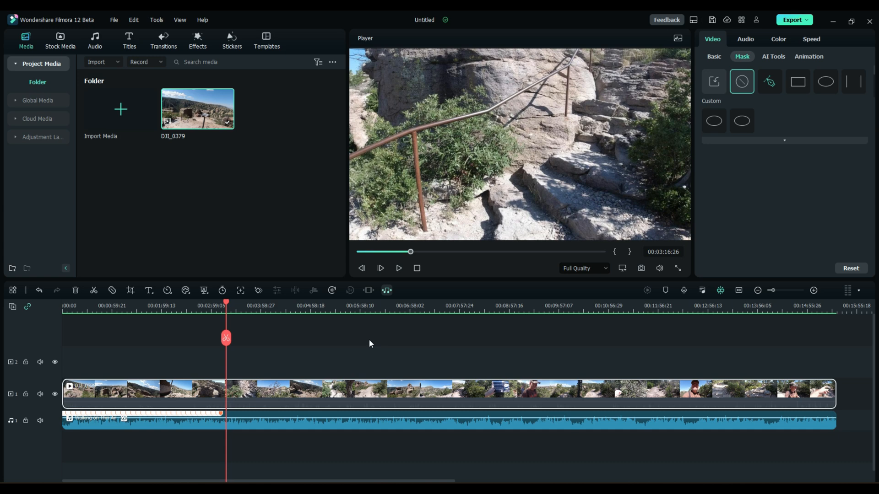
Step: Review the DJI_0379 clip's audio settings, including Audio Ducking, Equalizer, and the Denoise, Hum Removal and Wind Removal options
left_click(745, 39)
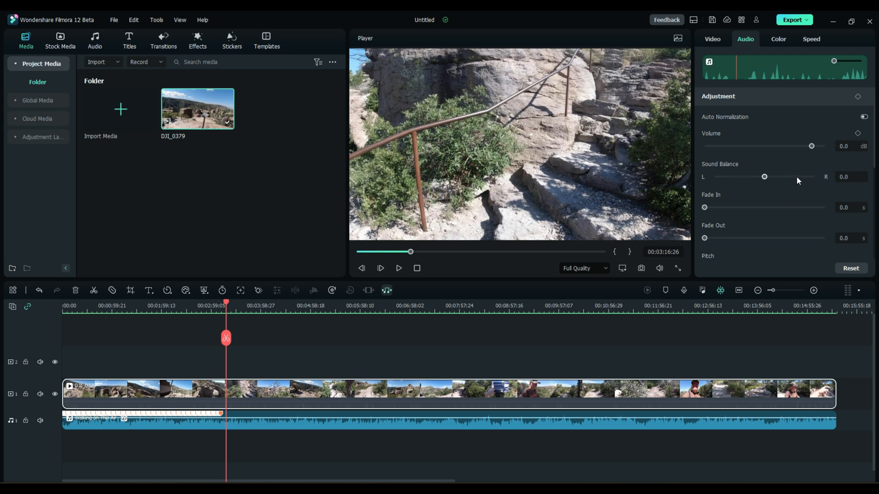
scroll(753, 252, "down", 3)
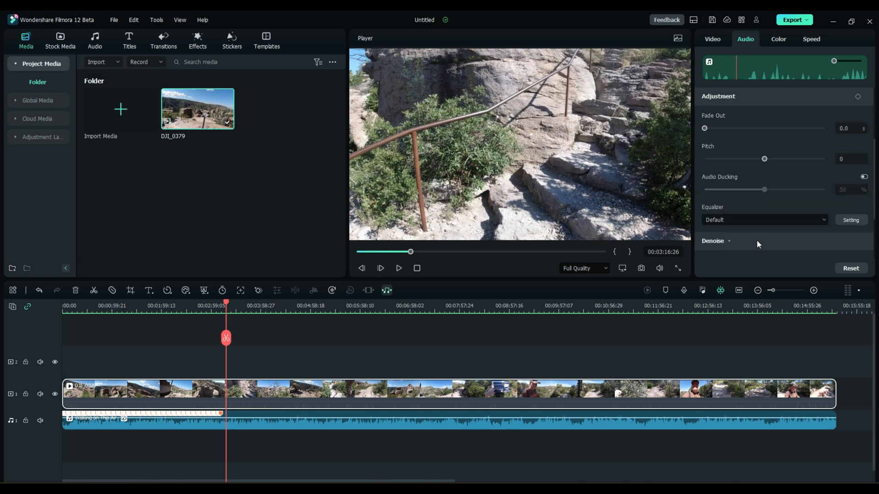
scroll(746, 221, "down", 3)
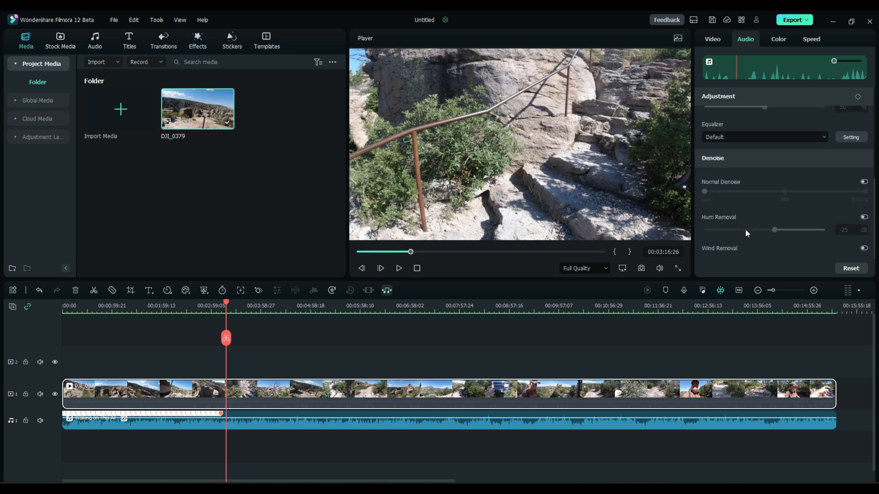
scroll(746, 229, "up", 6)
scroll(752, 222, "down", 3)
scroll(754, 215, "up", 3)
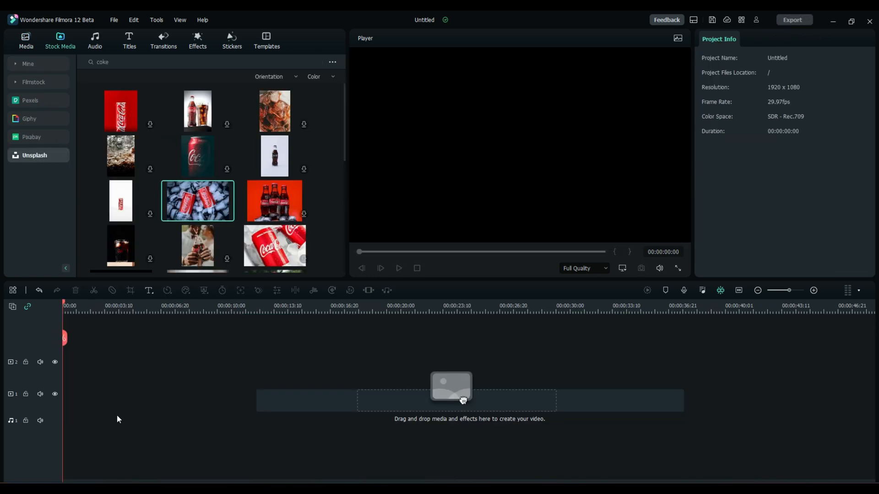
Step: Place the photo of two Coca-Cola cans on ice at the start of video track 1 and start Smart Cutout on it
left_click_drag(173, 423, 82, 389)
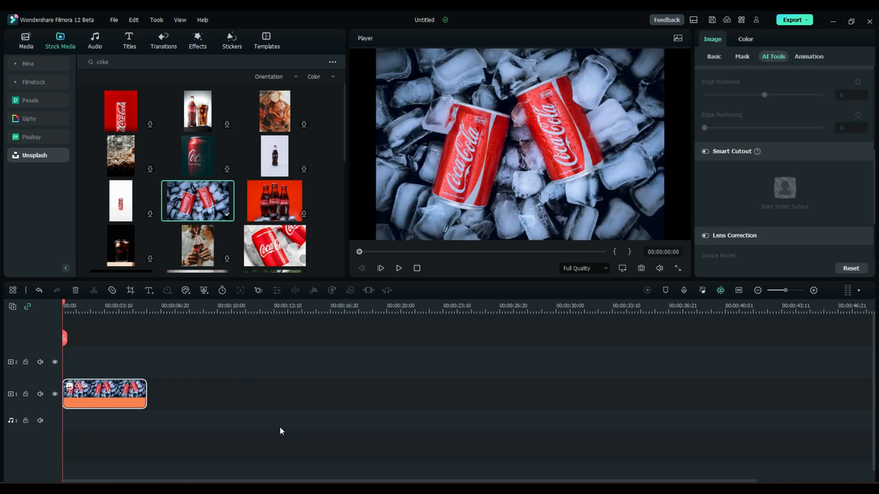
left_click(87, 310)
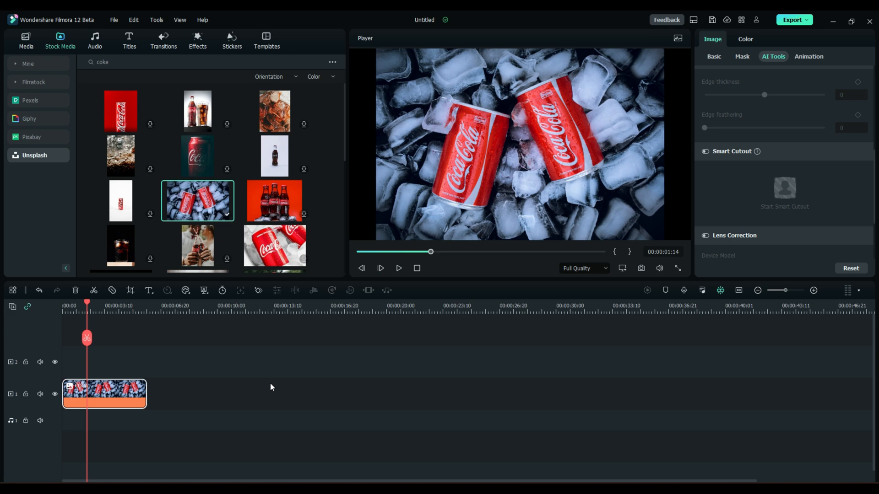
left_click(712, 57)
left_click(772, 56)
left_click(706, 151)
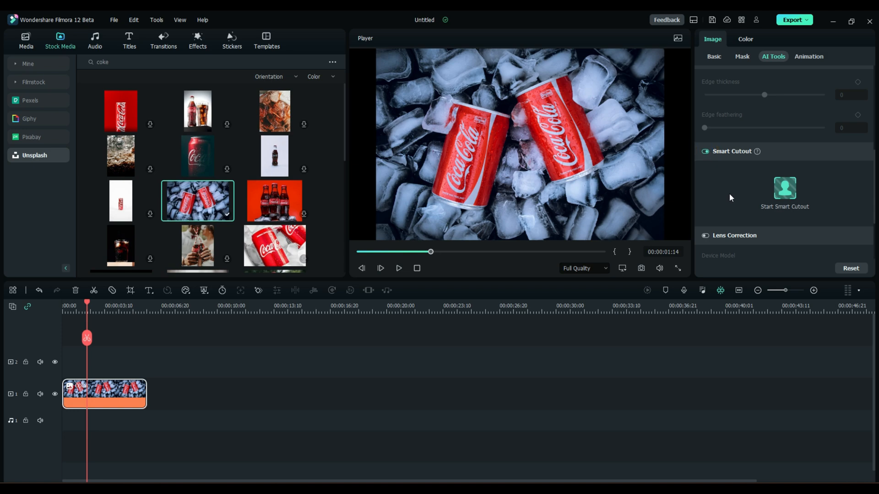
left_click(783, 188)
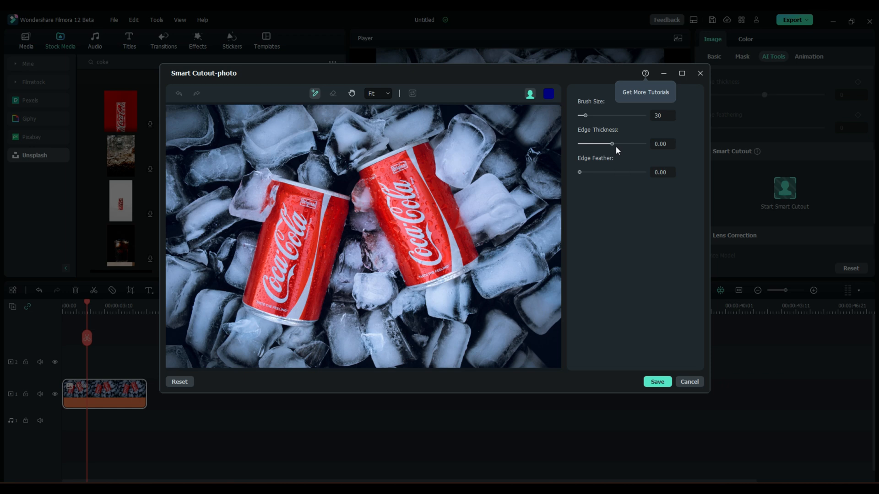
Step: Cut out the upper Coca-Cola can using a brush size of 62 and a slight edge feather, and save the cutout
left_click_drag(586, 116, 593, 117)
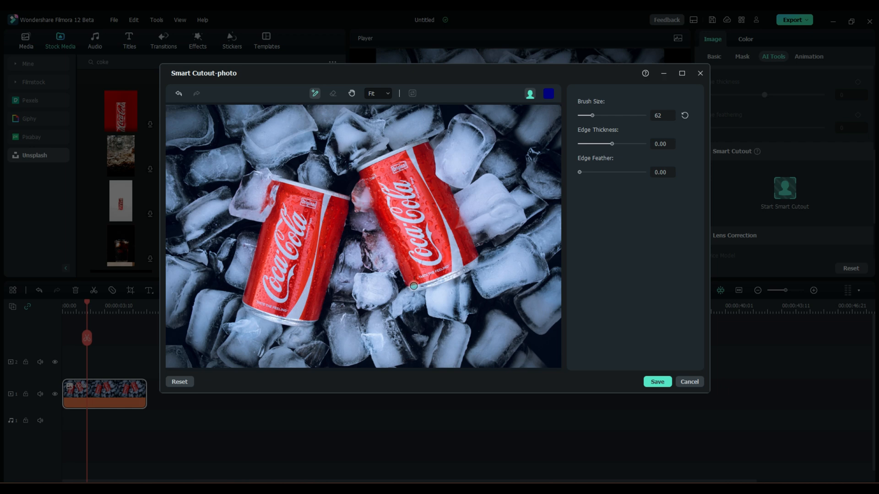
mouse_move(414, 286)
left_mouse_down()
mouse_move(456, 270)
mouse_move(467, 252)
mouse_move(403, 266)
mouse_move(400, 252)
mouse_move(463, 233)
mouse_move(460, 225)
mouse_move(419, 216)
mouse_move(388, 227)
mouse_move(382, 214)
mouse_move(433, 202)
mouse_move(440, 180)
mouse_move(384, 191)
mouse_move(369, 179)
mouse_move(370, 168)
mouse_move(421, 144)
left_mouse_up()
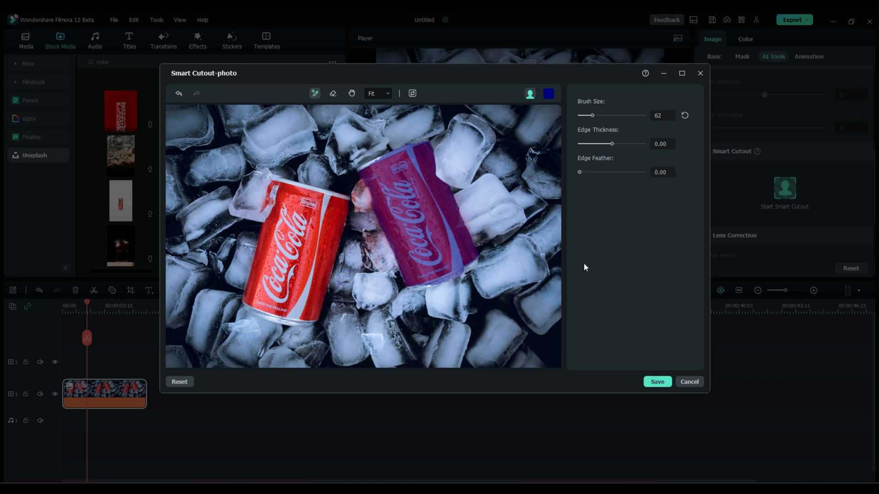
left_click_drag(580, 171, 588, 171)
left_click(656, 382)
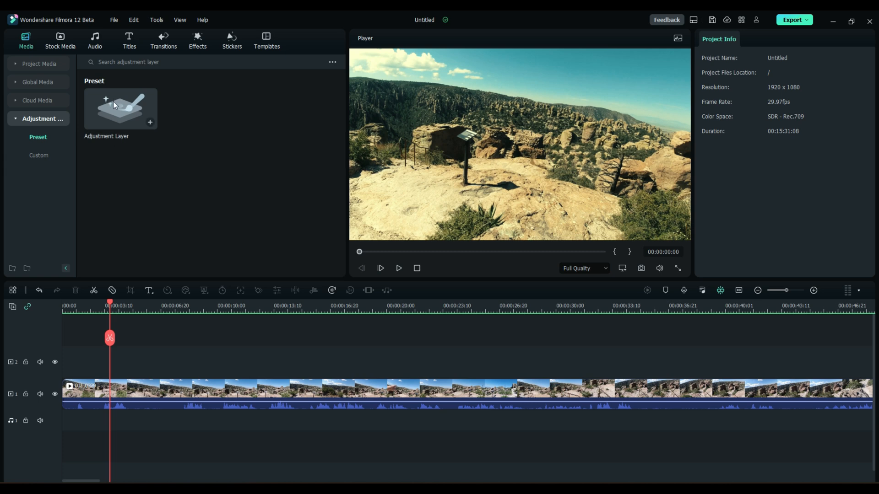
Step: Place an Adjustment Layer on video track 2 above the DJI_0379 clip, starting about 4.5 seconds in
right_click(267, 393)
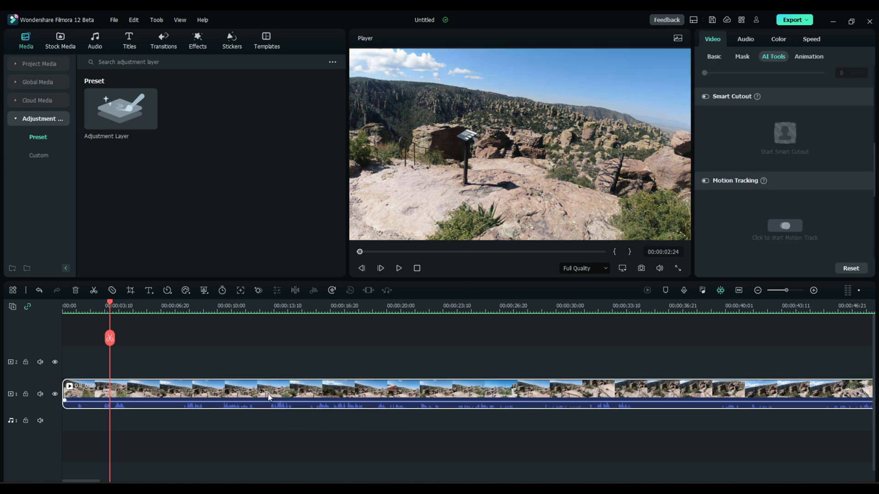
left_click(300, 339)
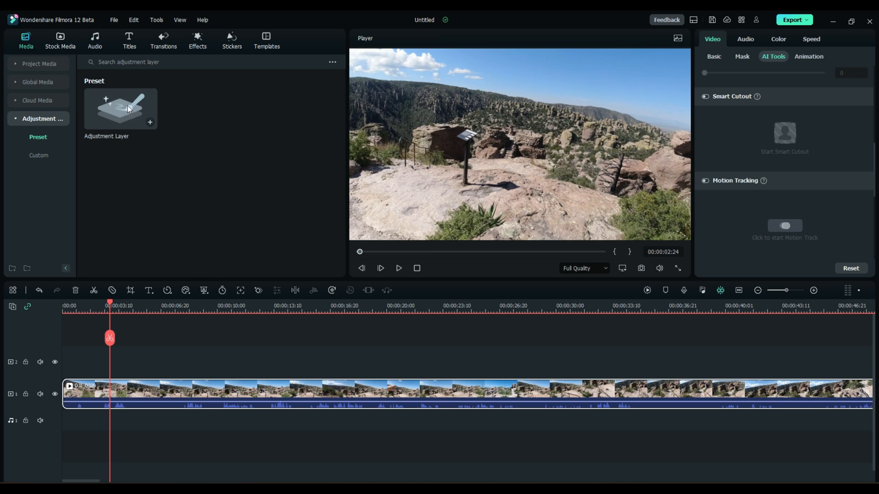
left_click_drag(123, 104, 142, 355)
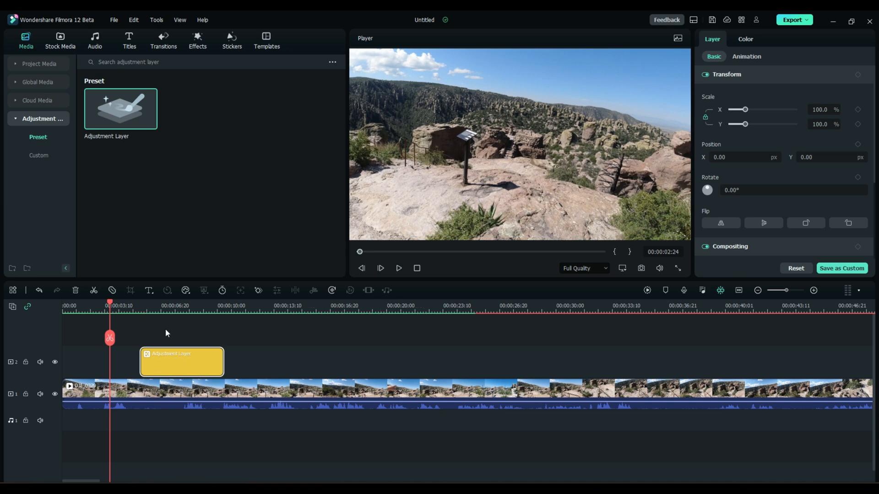
Step: Apply the Cool Film color preset to the adjustment layer and slightly lower its white balance temperature
left_click(113, 303)
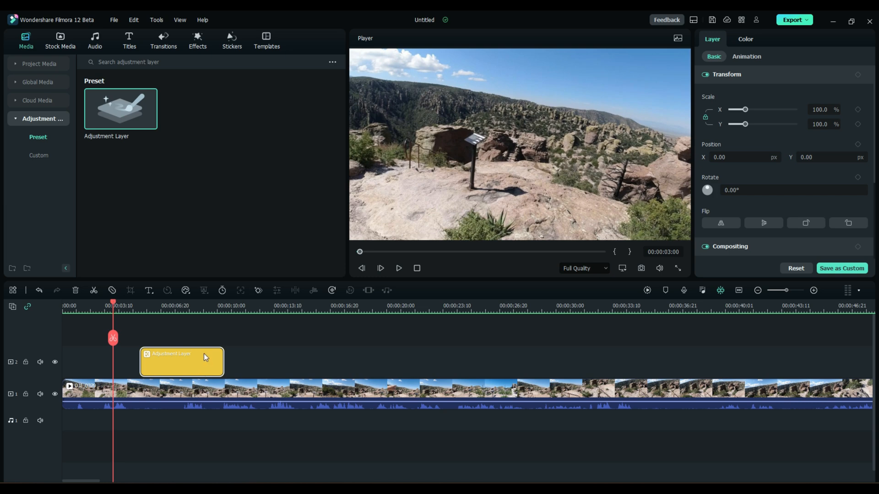
left_click(745, 40)
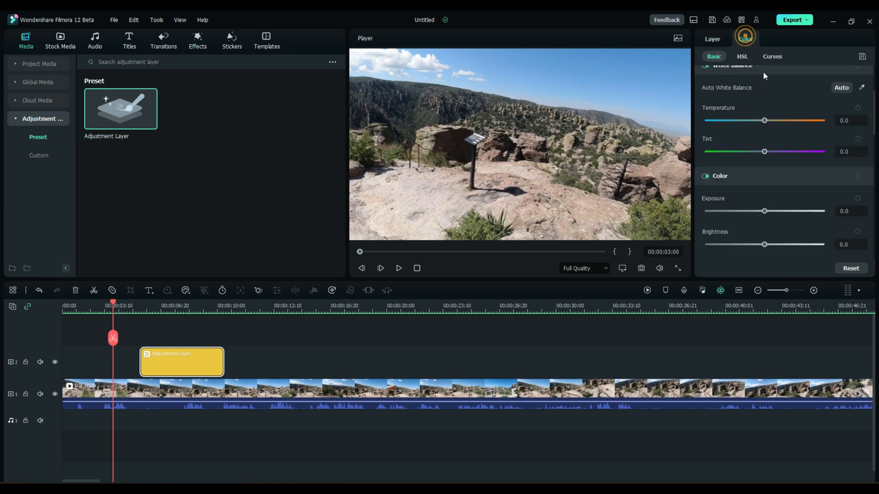
scroll(754, 86, "up", 3)
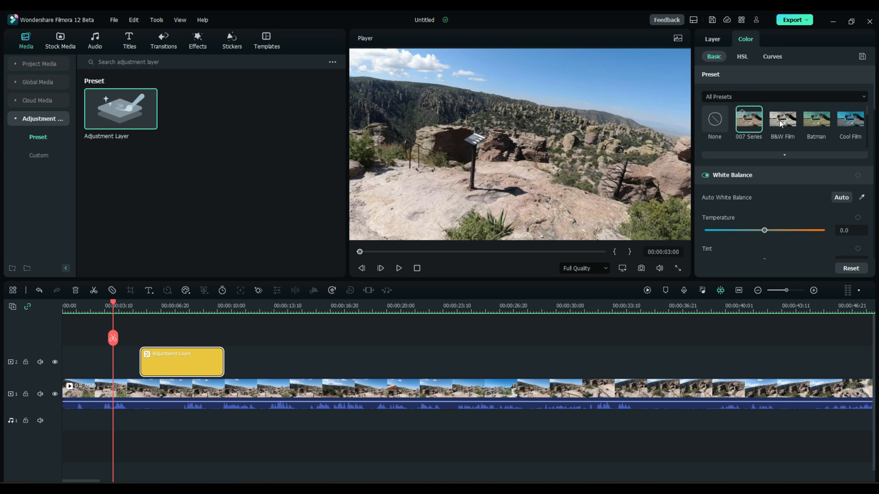
left_click(856, 127)
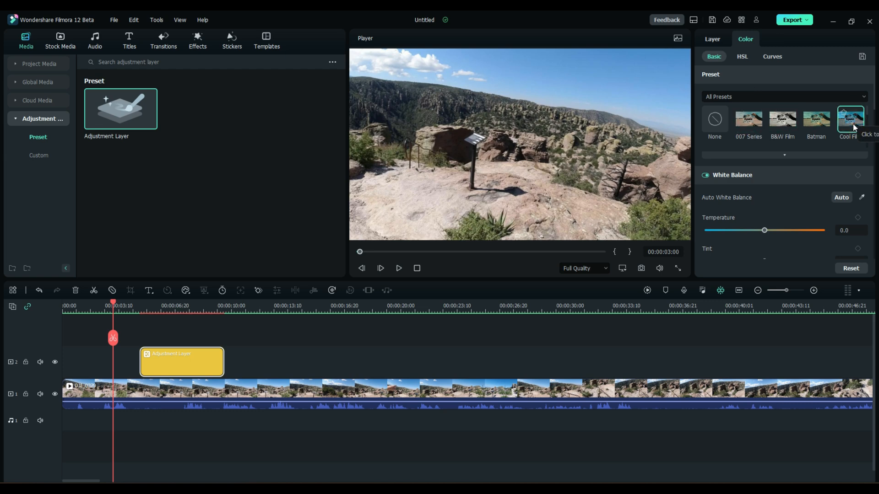
left_click(816, 124)
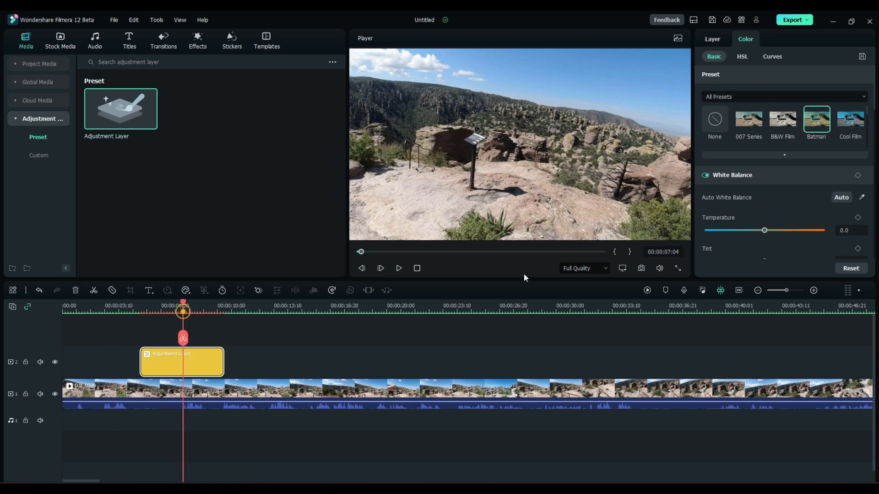
left_click(850, 120)
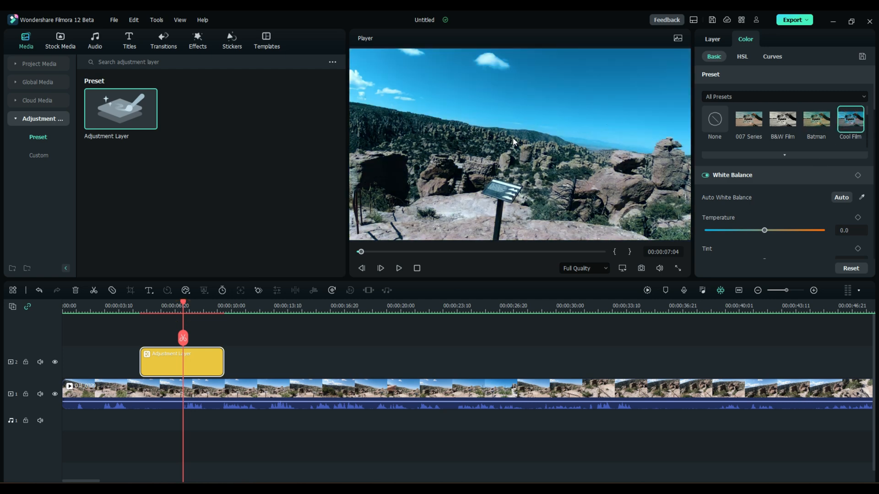
left_click_drag(763, 231, 758, 233)
scroll(735, 246, "down", 10)
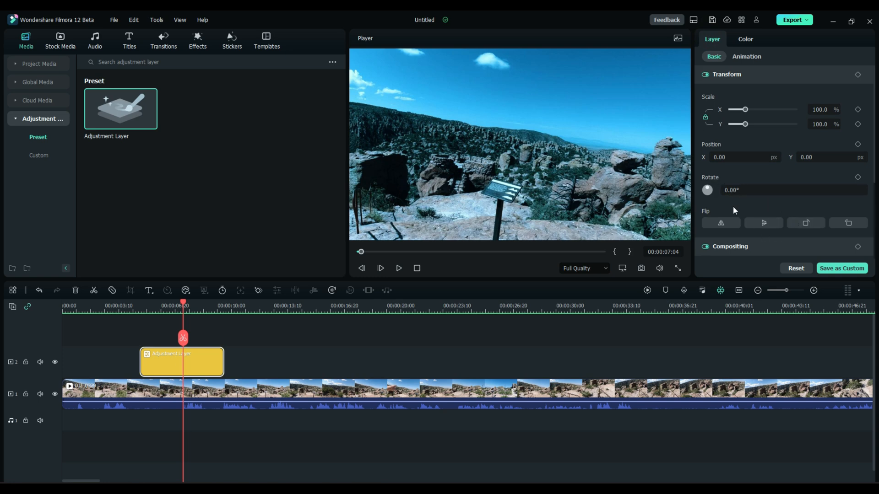
Step: Save the adjustment layer as a custom preset and rename that preset "cool blu"
left_click(841, 269)
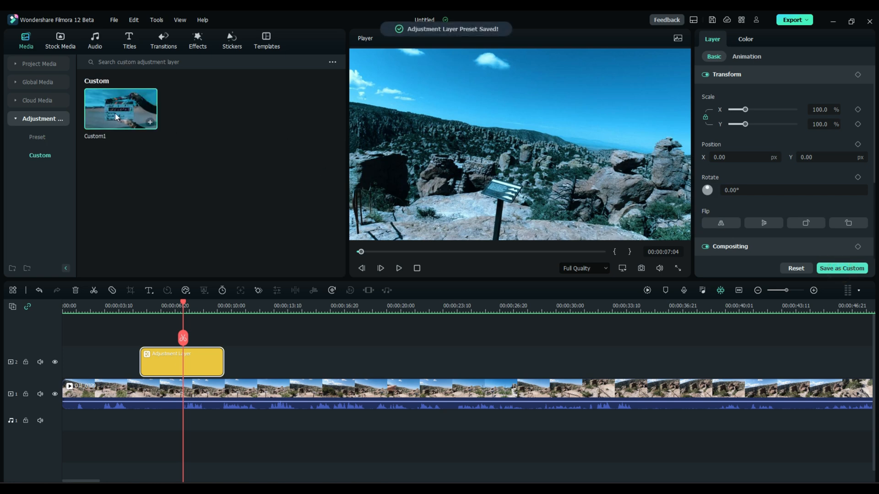
right_click(115, 114)
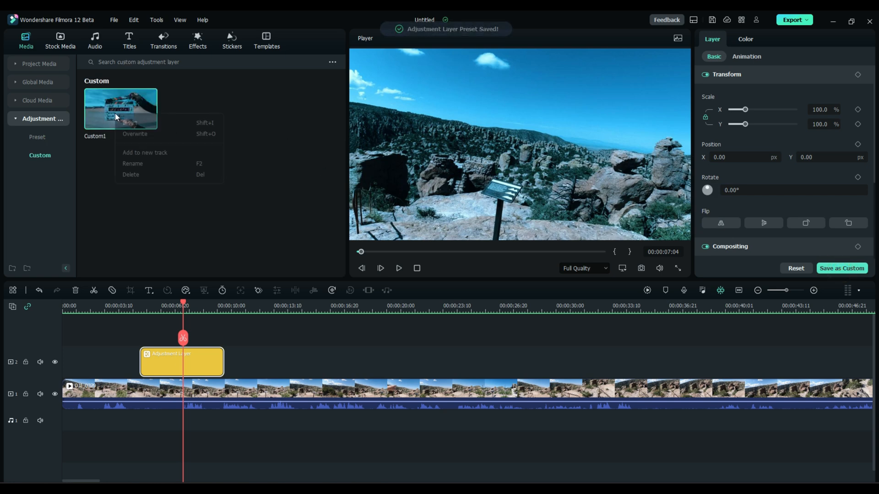
left_click(141, 163)
type("c")
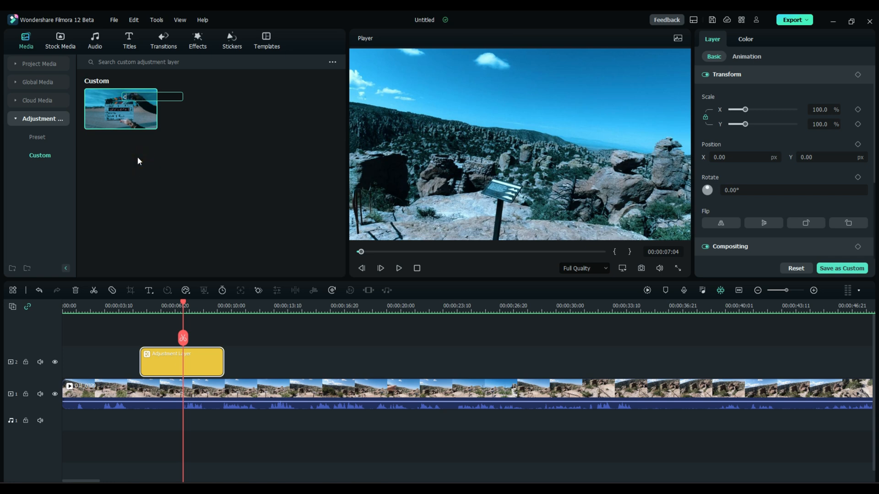
type("ool blu")
key("Return")
Step: Delete the adjustment layer and the DJI_0379 clip from the timeline
key("Delete")
left_click(223, 395)
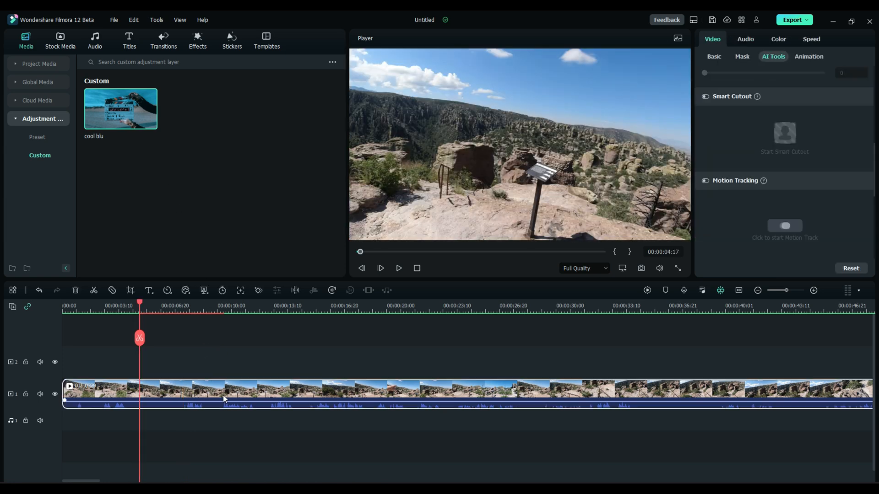
key("Delete")
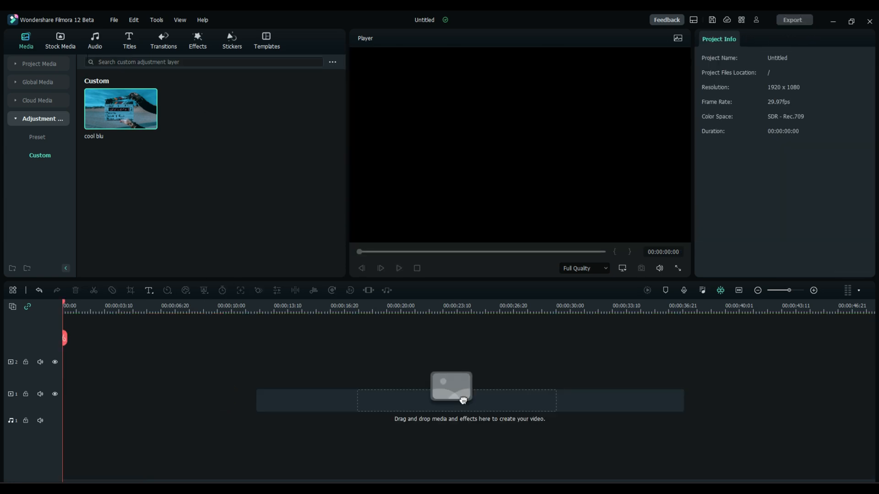
Step: Place DJI_0379 at the start of video track 1 and the custom cool blu layer above it from about 2 to 33 seconds
left_click(11, 64)
left_click_drag(259, 106, 65, 424)
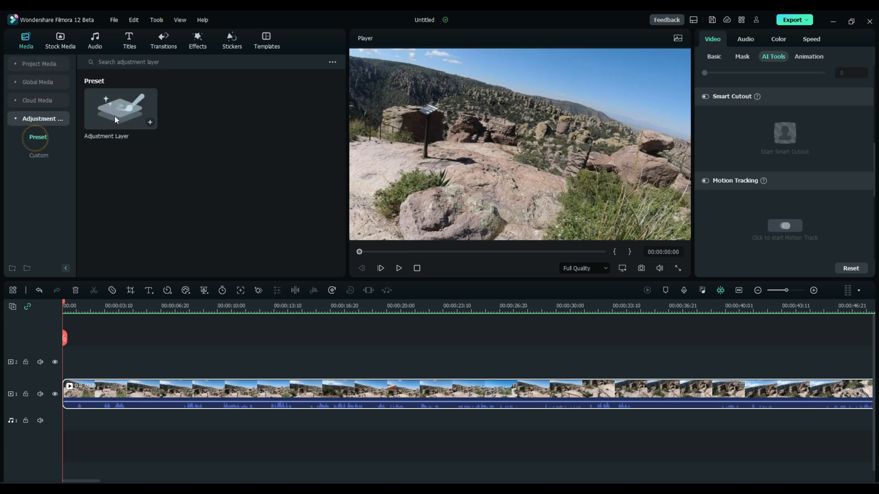
left_click(35, 156)
left_click_drag(120, 121, 579, 364)
left_click_drag(94, 350, 133, 352)
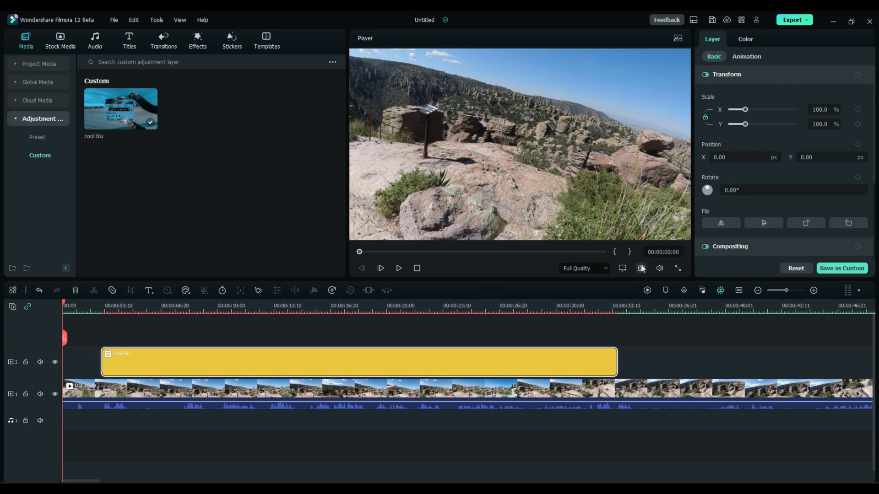
Step: Switch on automatic syncing of custom preset files to the cloud in the general preferences
left_click_drag(62, 306, 44, 337)
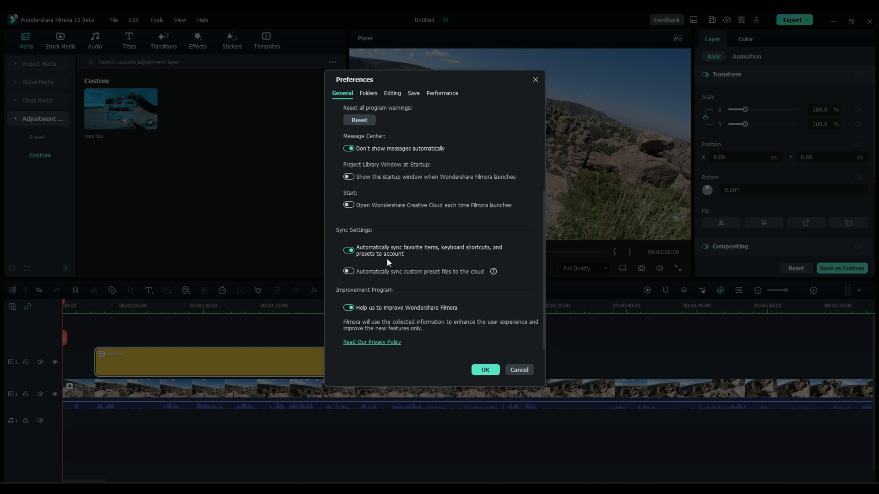
left_click(349, 272)
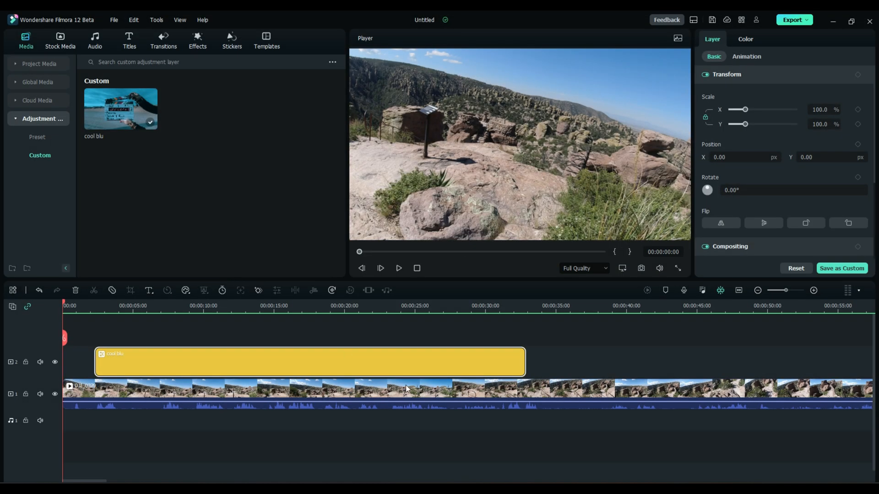
Step: Clear the timeline by deleting both the cool blu layer and the DJI_0379 clip
left_click(344, 330)
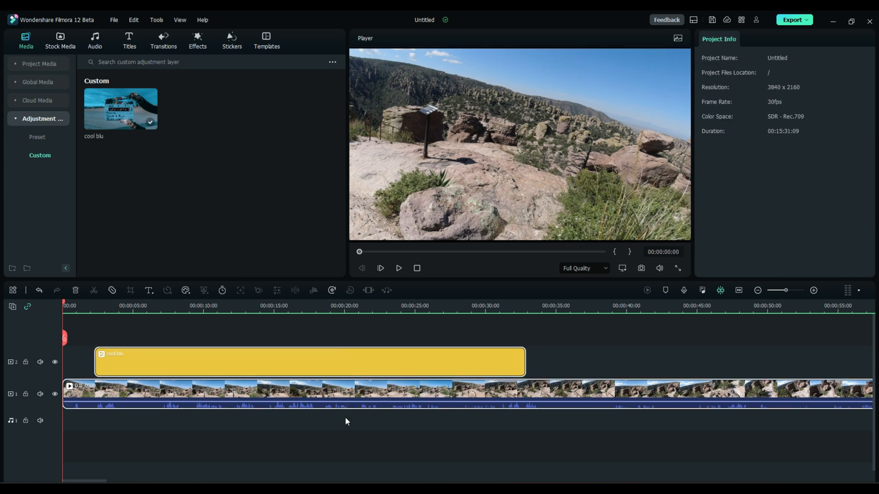
key("ctrl+a")
key("Delete")
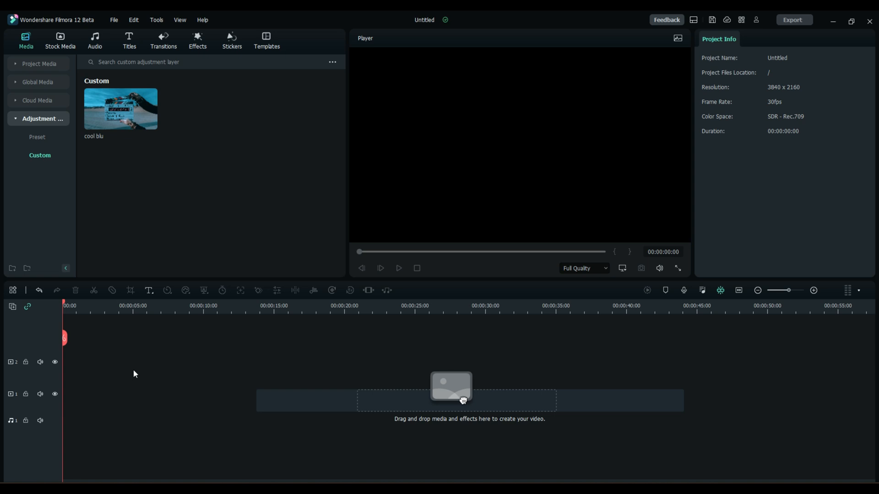
Step: Browse the title categories, including WordArt, Lower Thirds, Subscribe and Plain Text
left_click(130, 45)
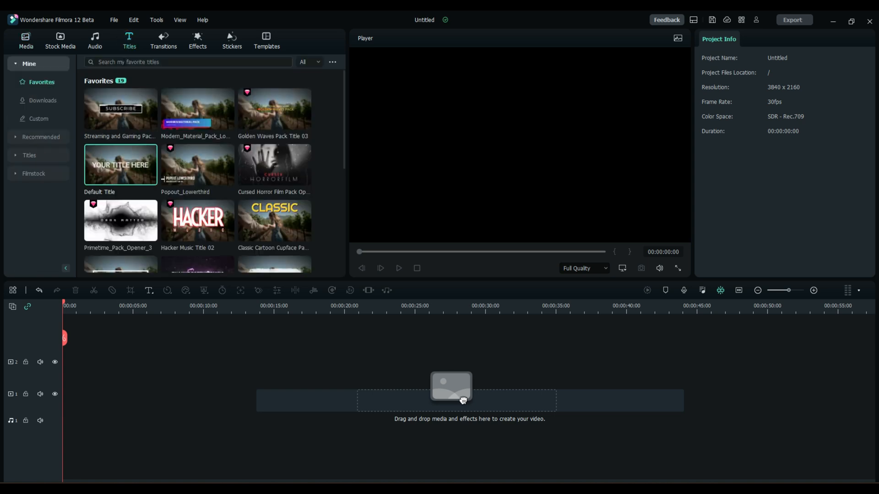
left_click(17, 157)
left_click(40, 137)
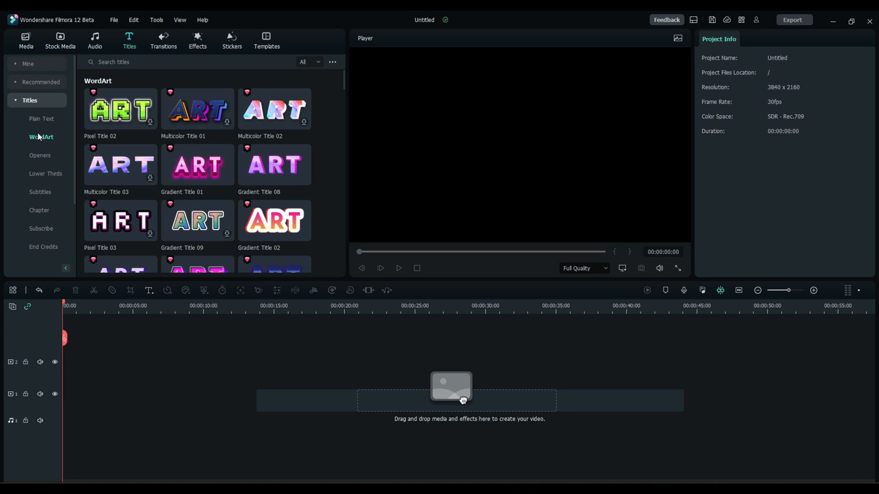
left_click(39, 174)
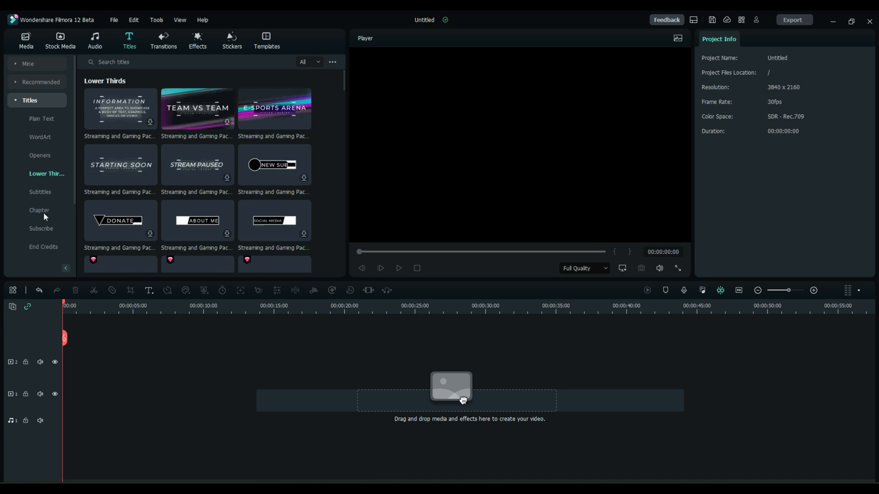
left_click(44, 229)
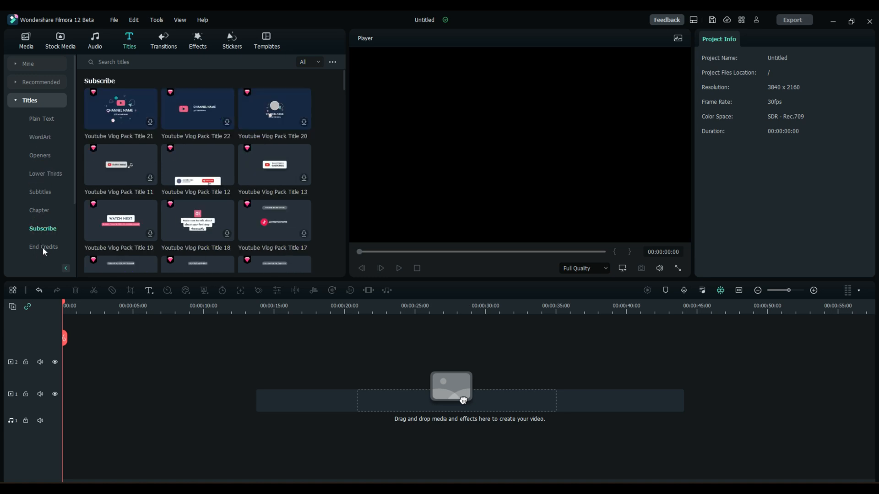
left_click(45, 123)
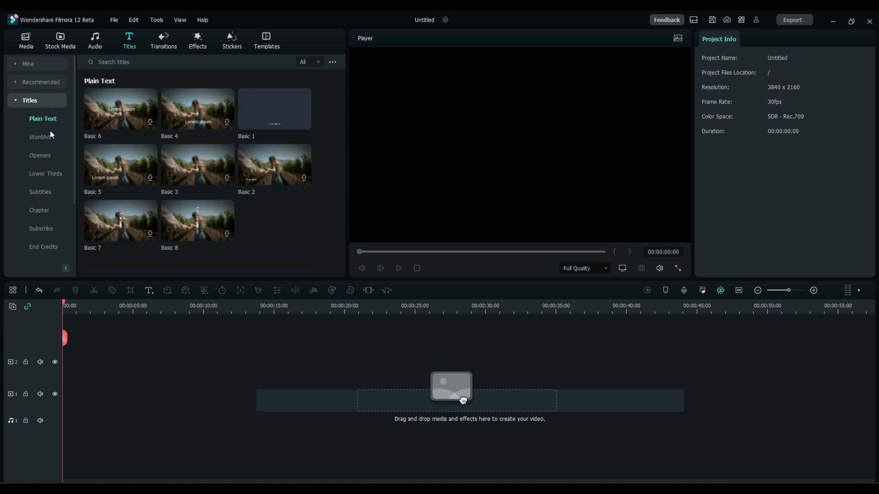
Step: Browse the Arrow stickers with the filter set to Free, and look at the downloaded effects
left_click(201, 42)
left_click(233, 42)
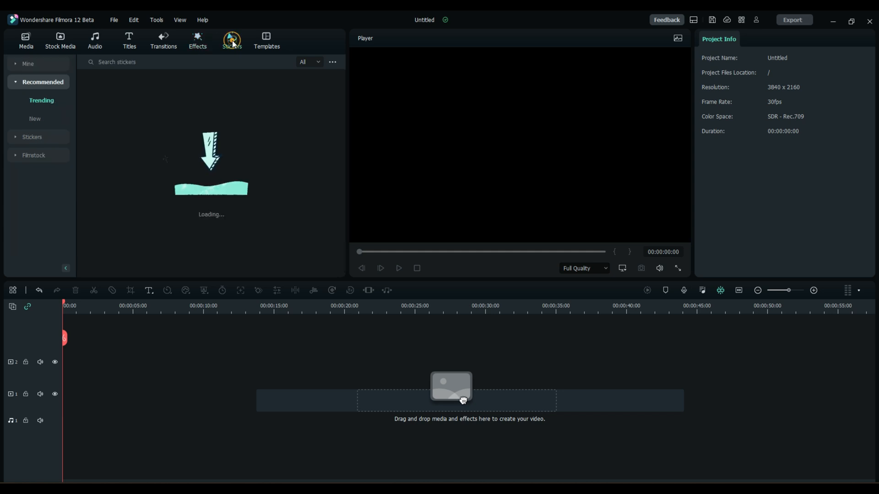
left_click(28, 143)
left_click(39, 210)
left_click(40, 207)
left_click(38, 174)
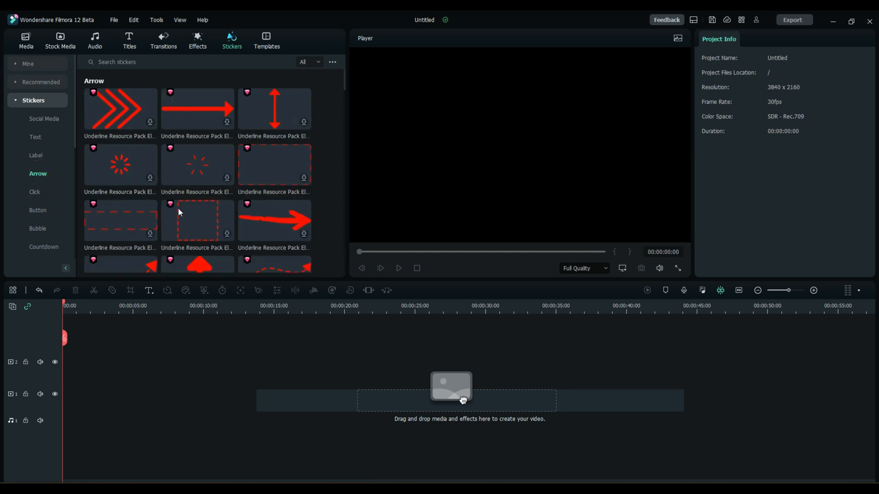
scroll(205, 212, "down", 1)
scroll(204, 211, "down", 2)
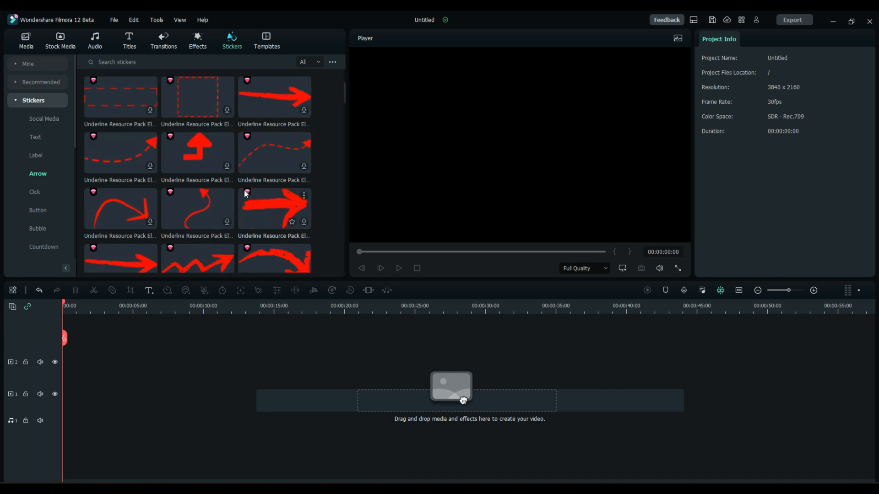
left_click(319, 62)
left_click(313, 87)
scroll(212, 137, "down", 10)
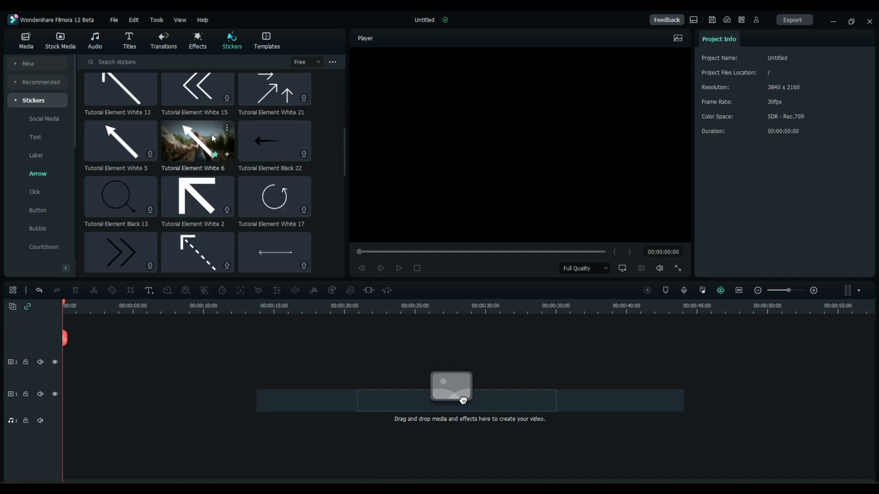
scroll(212, 146, "down", 10)
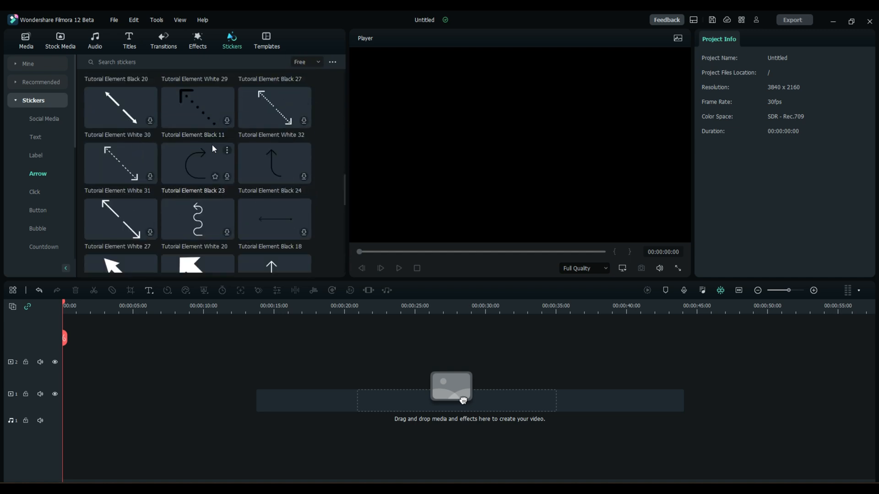
scroll(212, 146, "down", 2)
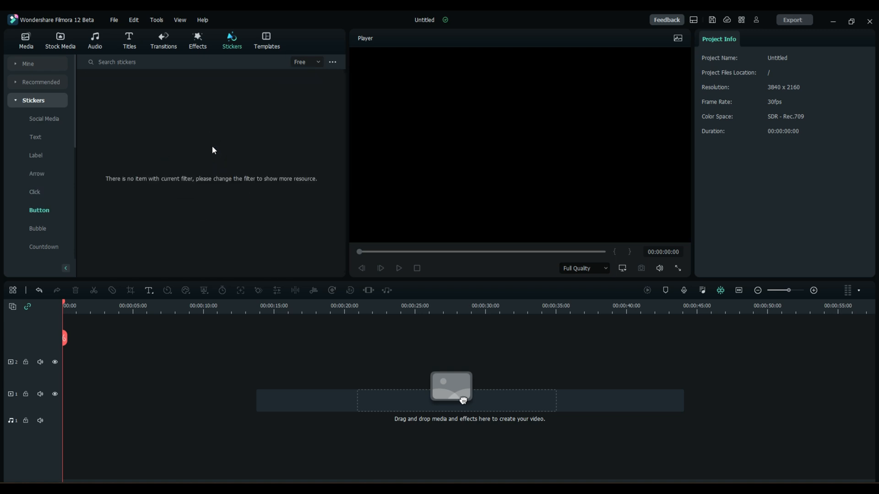
left_click(197, 40)
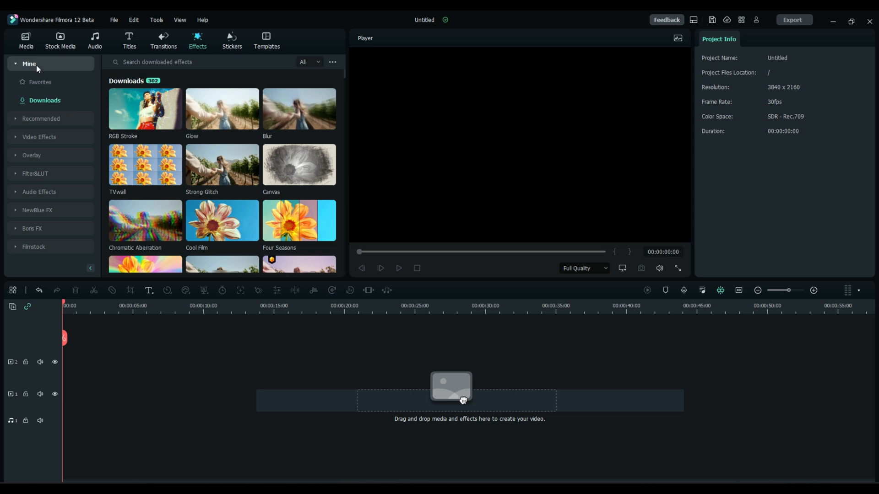
Step: Create a project media folder named "Apple Annies" and widen the folder list to show its full name
left_click(24, 45)
left_click(15, 118)
left_click(24, 65)
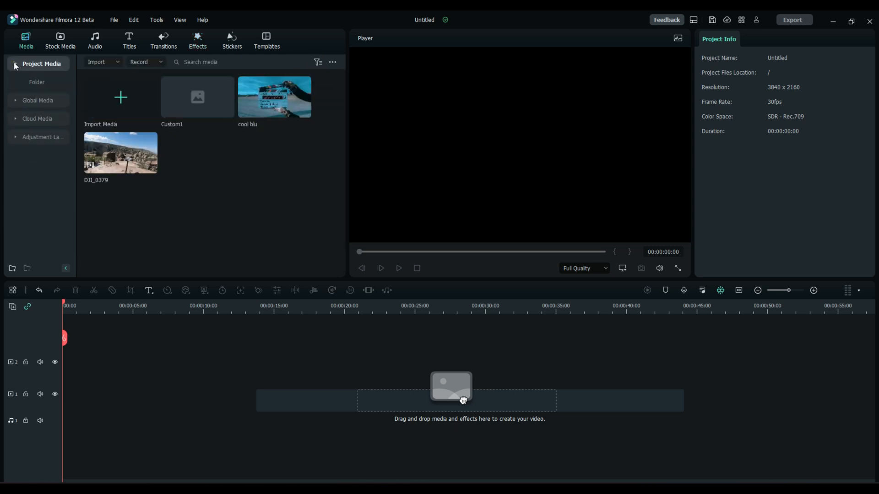
left_click(39, 83)
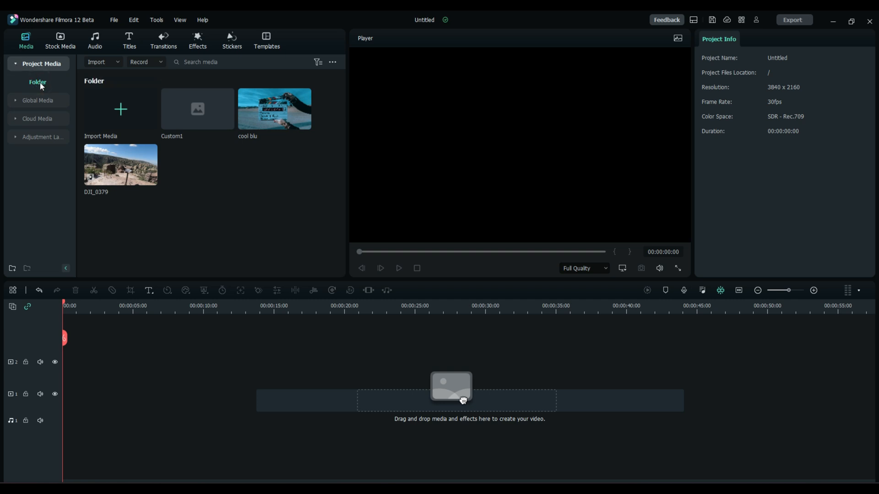
left_click(12, 269)
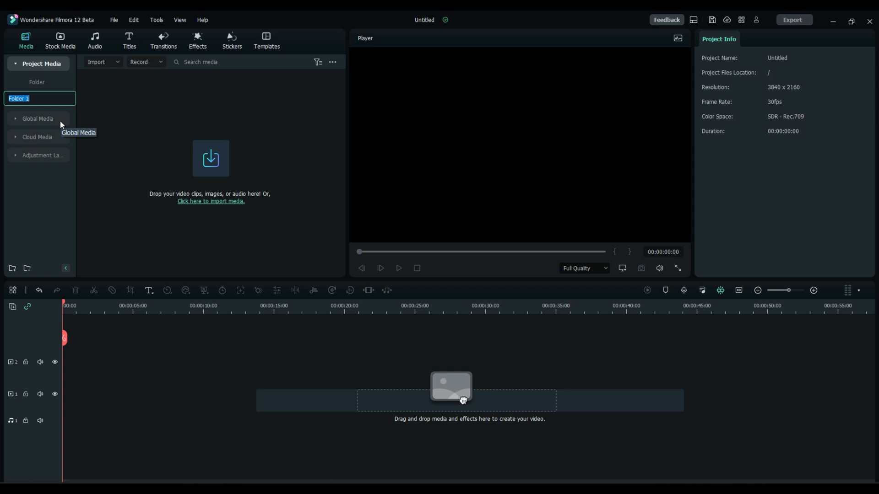
type("Apple Annies")
key("Return")
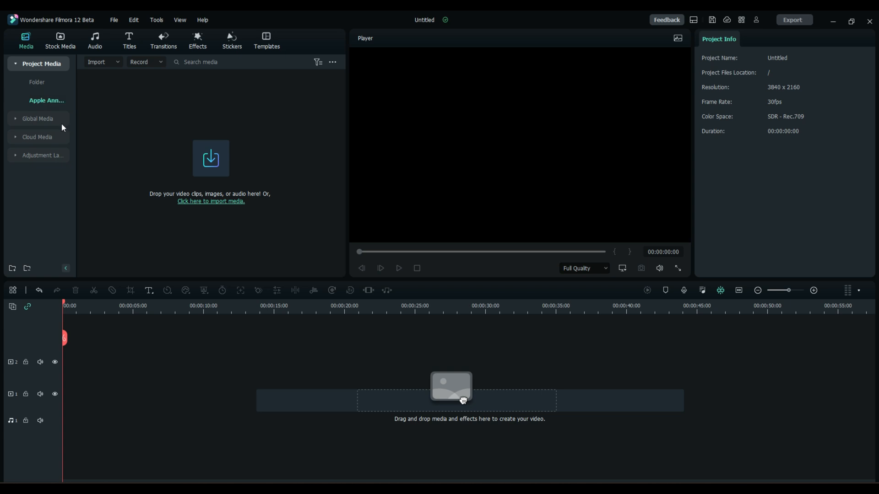
left_click_drag(77, 117, 85, 118)
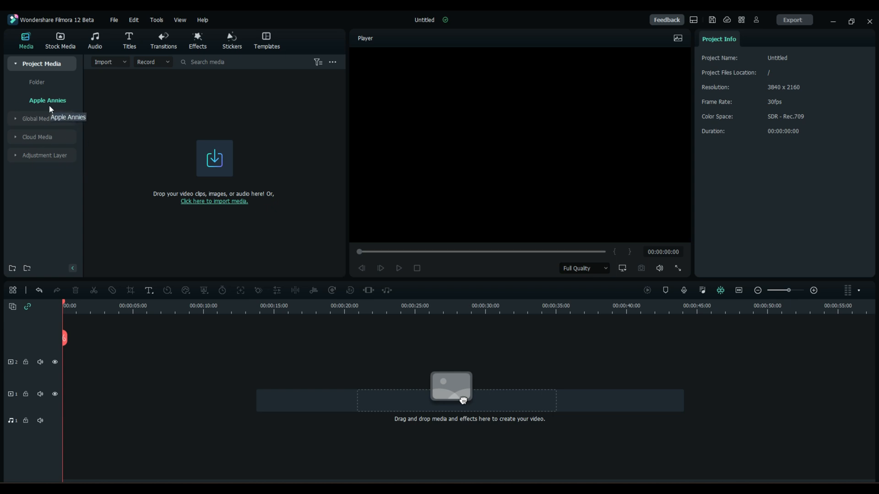
Step: Import all clips DJI_0358 through DJI_0367 from the drive's Apple Annies folder into the Apple Annies project media folder
left_click(214, 160)
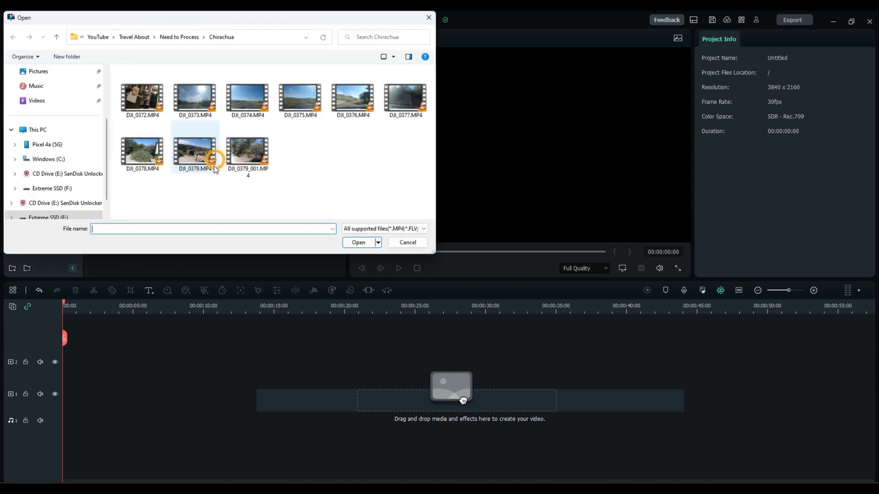
left_click(177, 37)
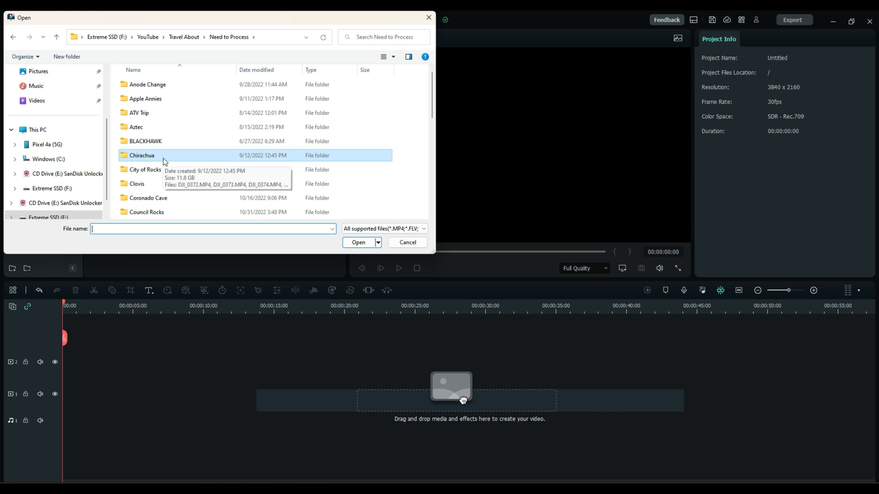
left_click(142, 101)
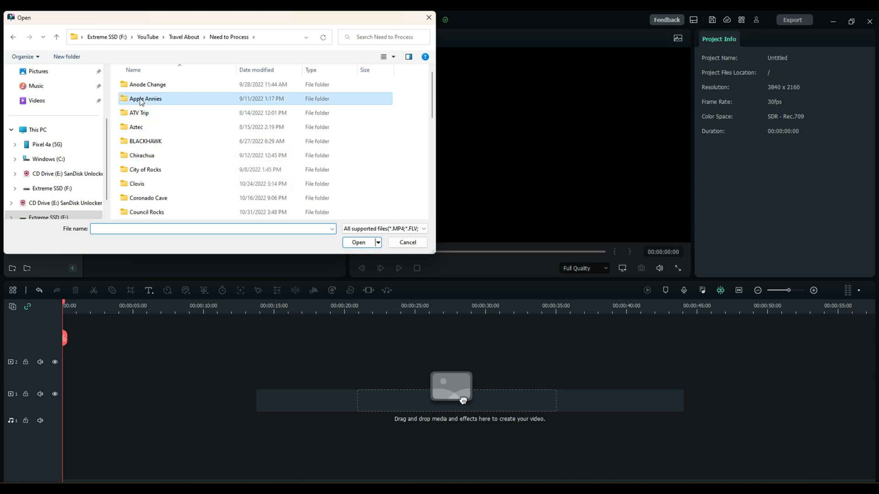
double_click(141, 99)
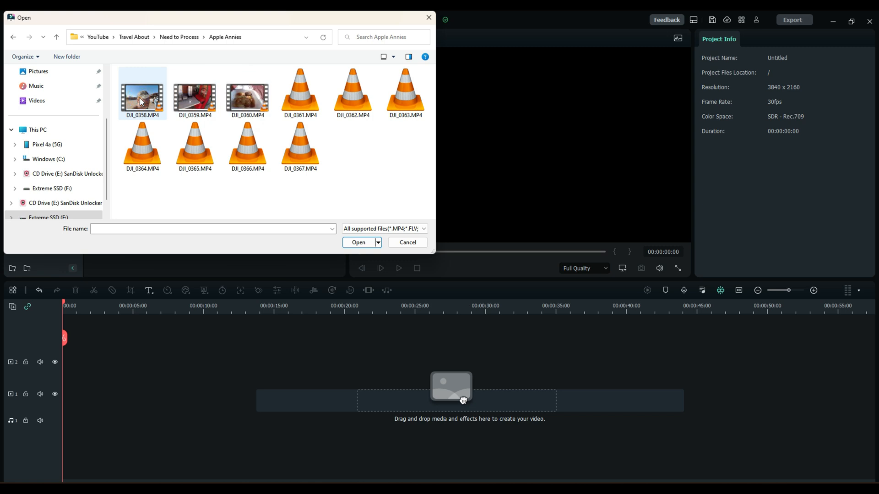
key("ctrl+a")
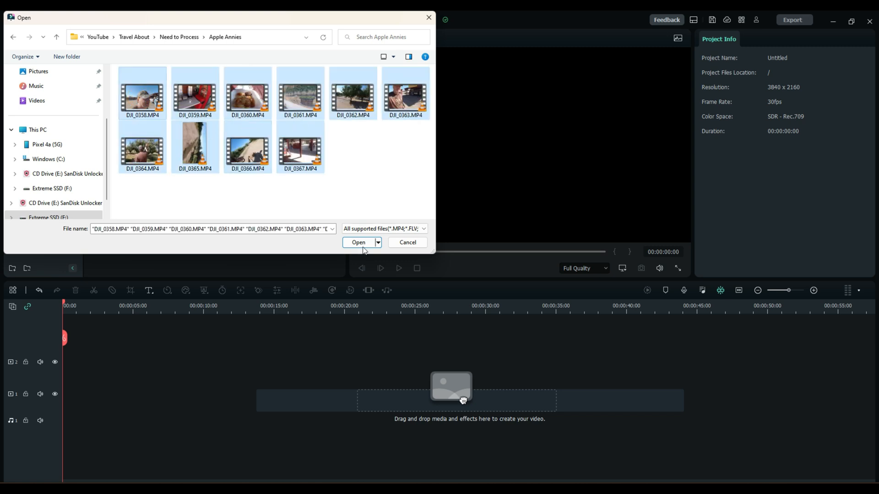
left_click(358, 243)
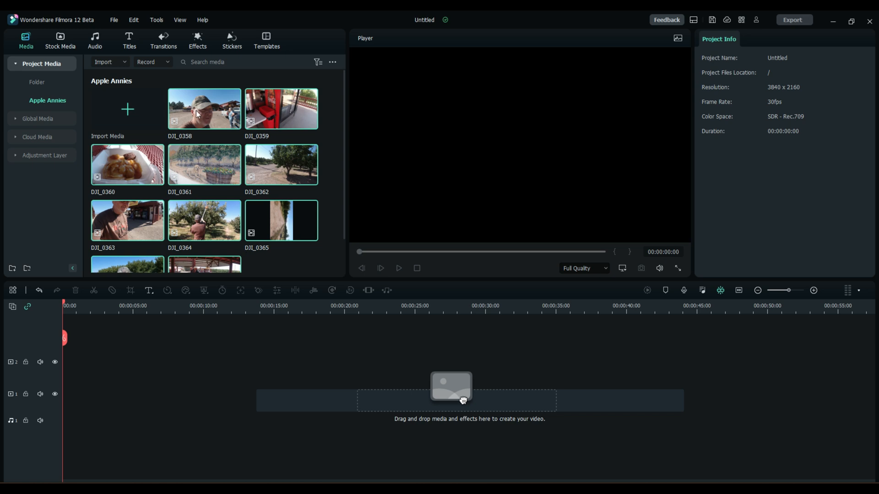
Step: Place all the imported clips at the start of video track 1, keeping the project settings at 3840 x 2160 30fps
left_click_drag(197, 113, 65, 399)
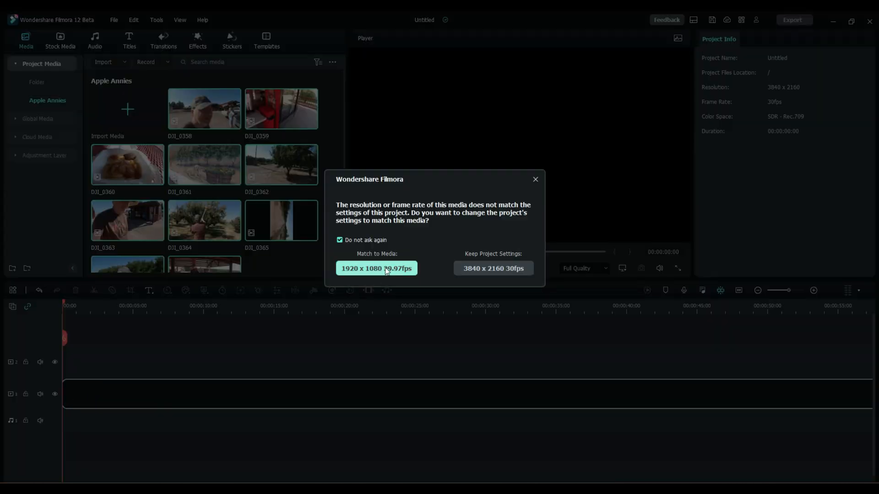
left_click(476, 268)
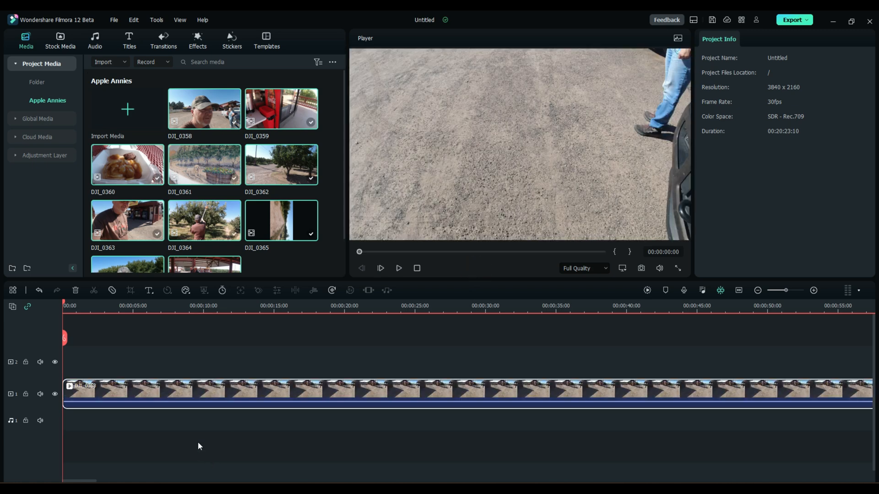
left_click(304, 258)
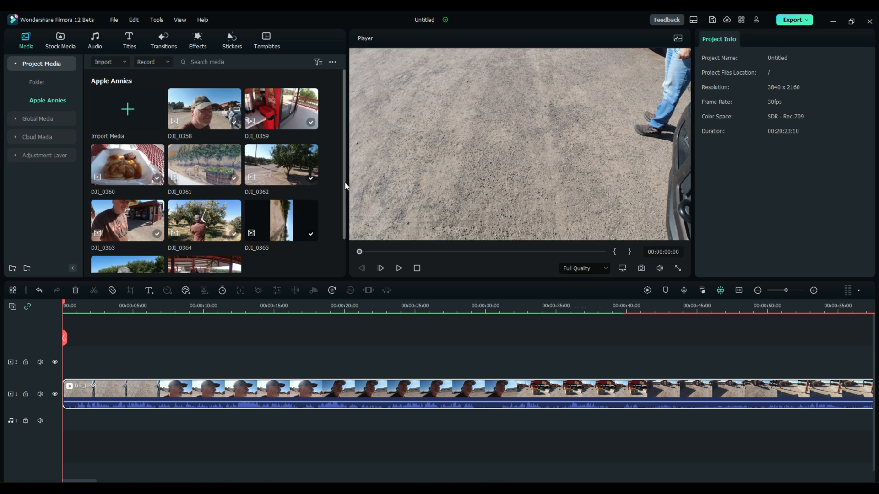
Step: Narrow the media library to enlarge the player, and look through the library's grouping and view options
left_click_drag(345, 183, 320, 202)
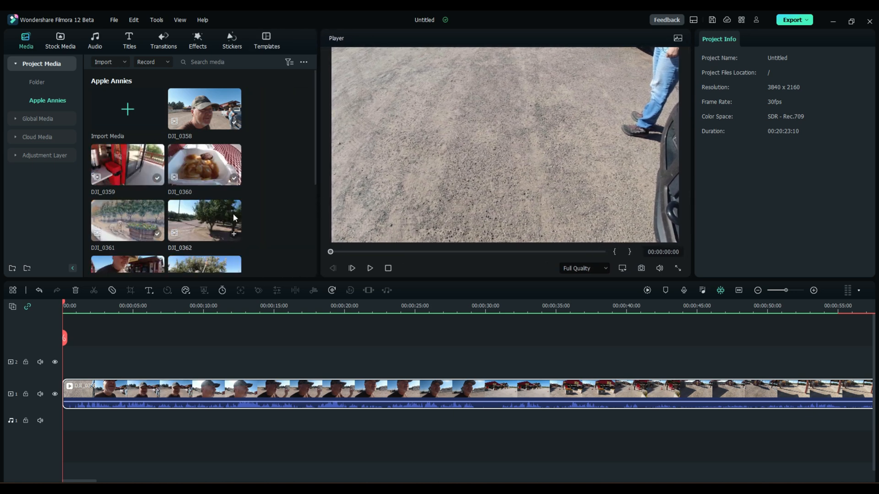
left_click(303, 62)
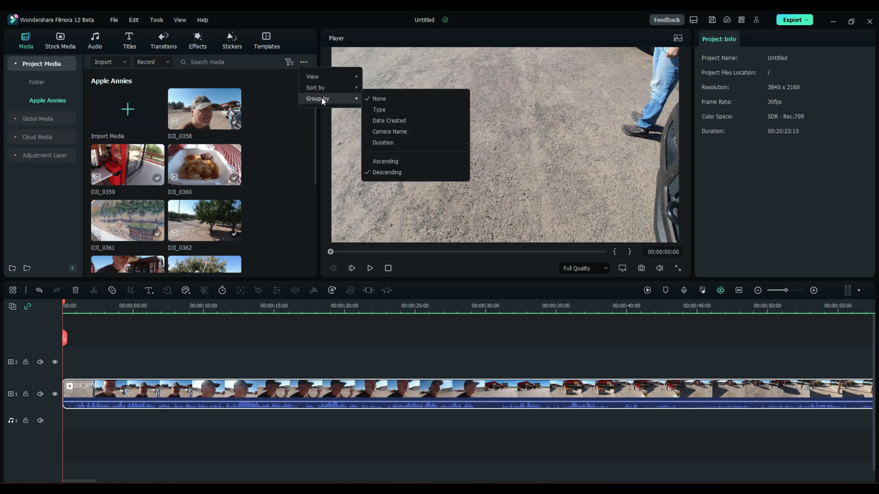
mouse_move(318, 76)
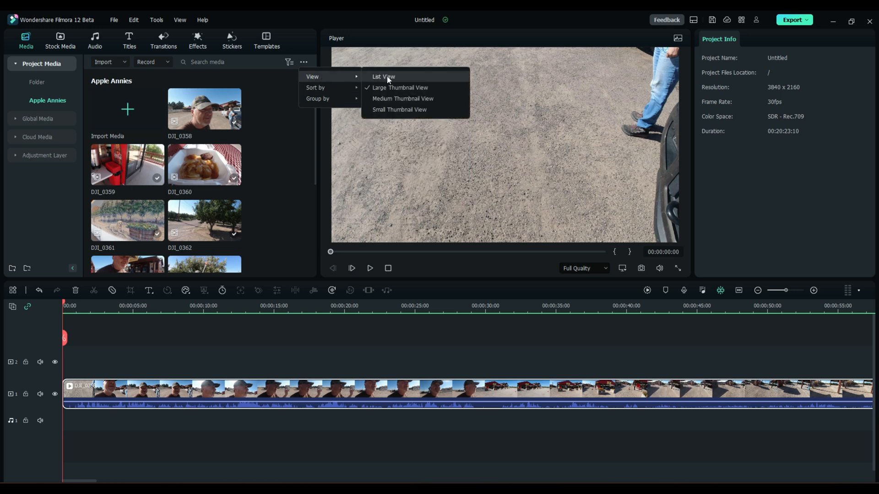
left_click(272, 201)
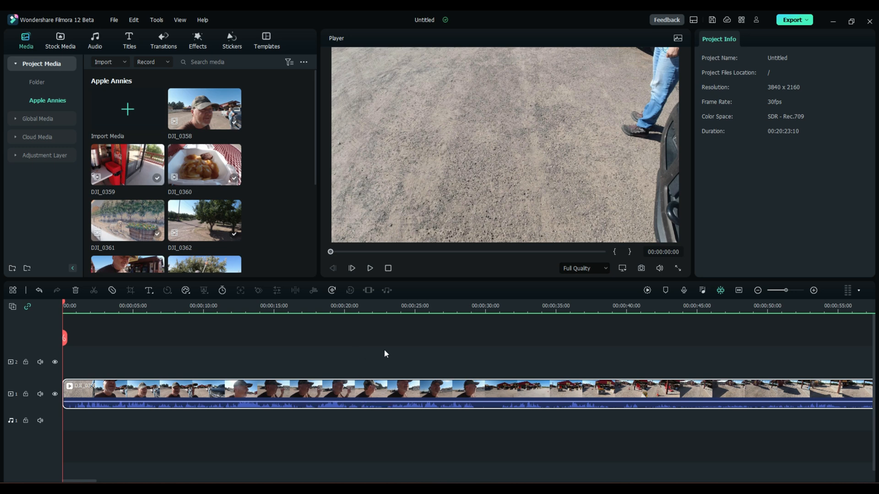
Step: Fit the whole sequence in the timeline, deselect the clips and increase the height of video track 1
left_click(739, 290)
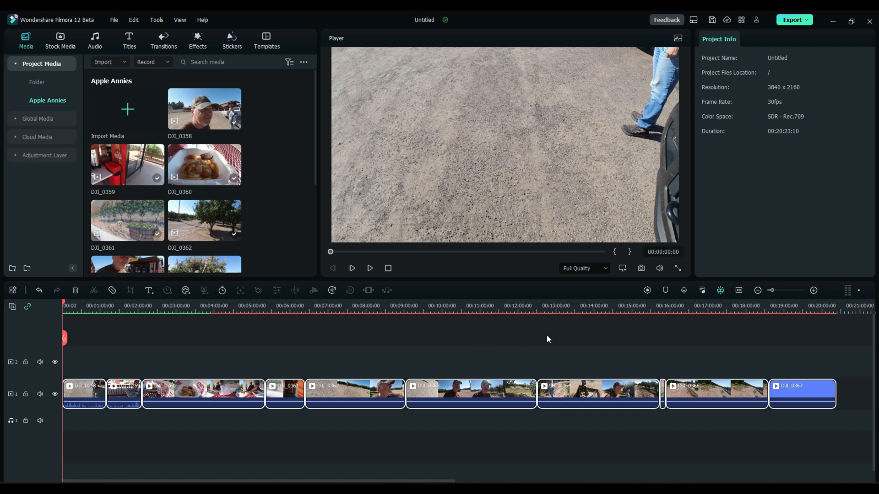
left_click(117, 306)
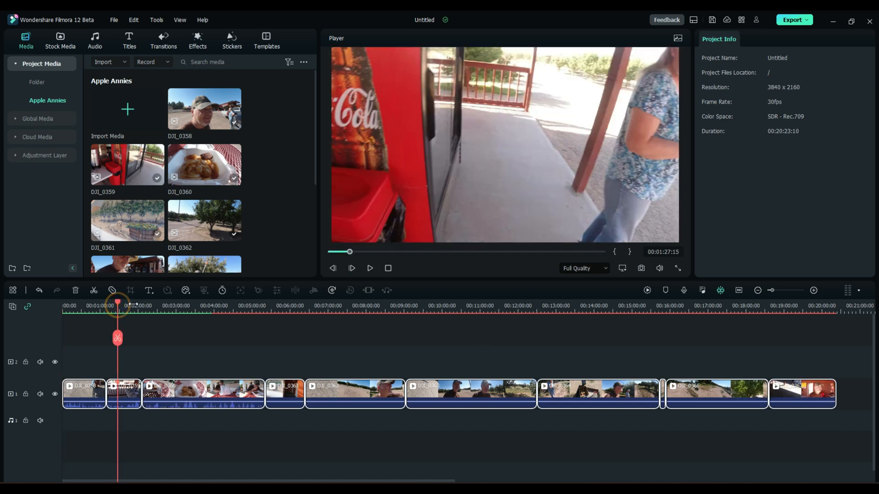
left_click(141, 341)
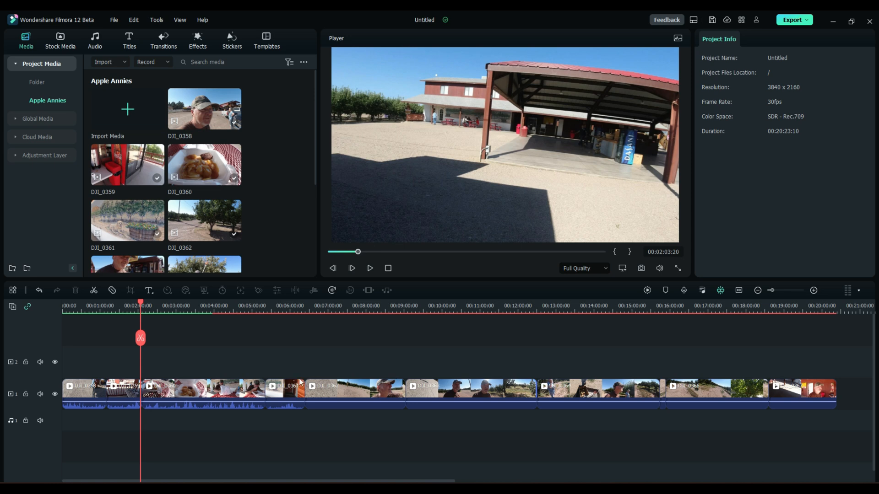
mouse_move(91, 399)
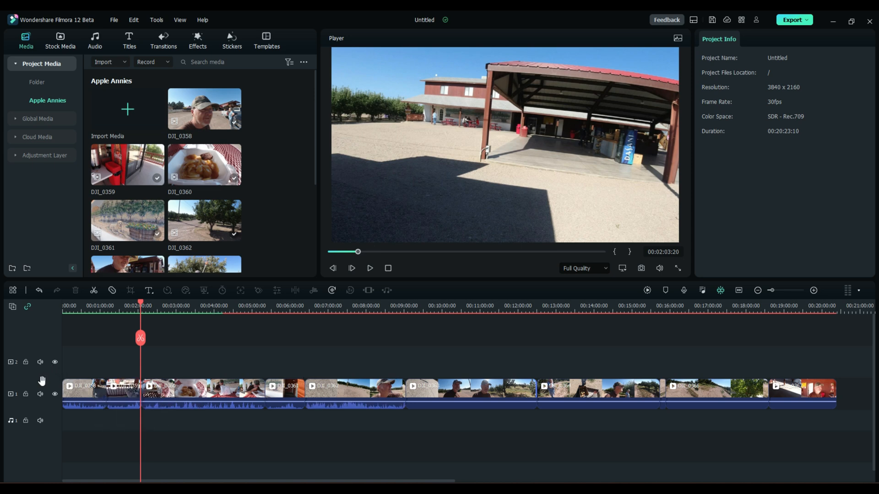
left_click_drag(41, 377, 38, 364)
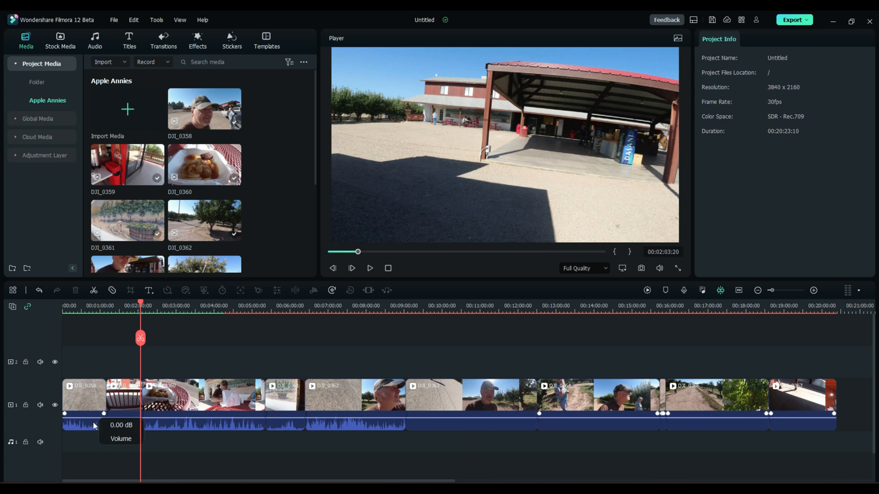
Step: Preview the footage around the change from DJI_0358 to DJI_0359, and play the opening seconds from the timeline's start
left_click_drag(140, 305, 55, 305)
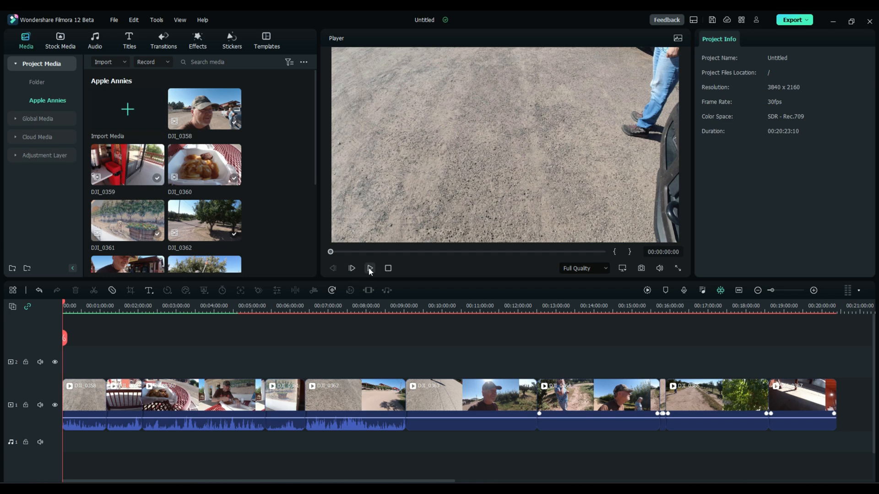
left_click(93, 307)
mouse_move(93, 307)
left_mouse_down()
mouse_move(130, 309)
mouse_move(98, 312)
left_mouse_up()
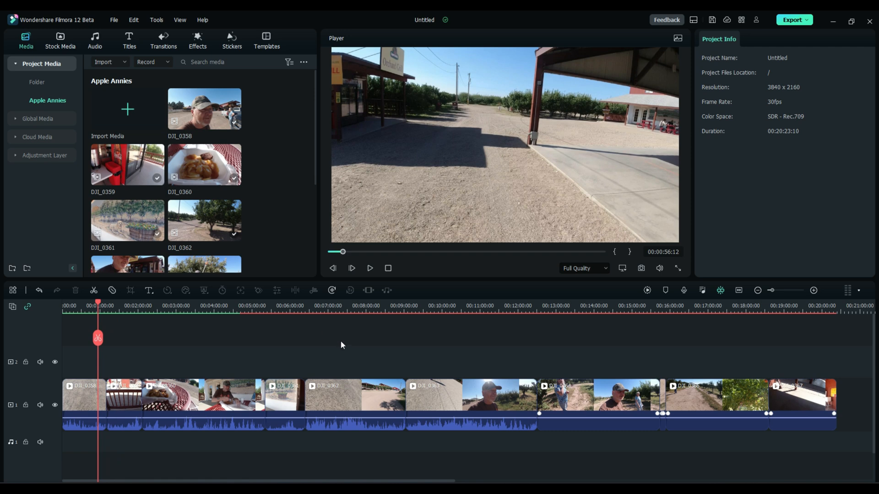
left_click(370, 269)
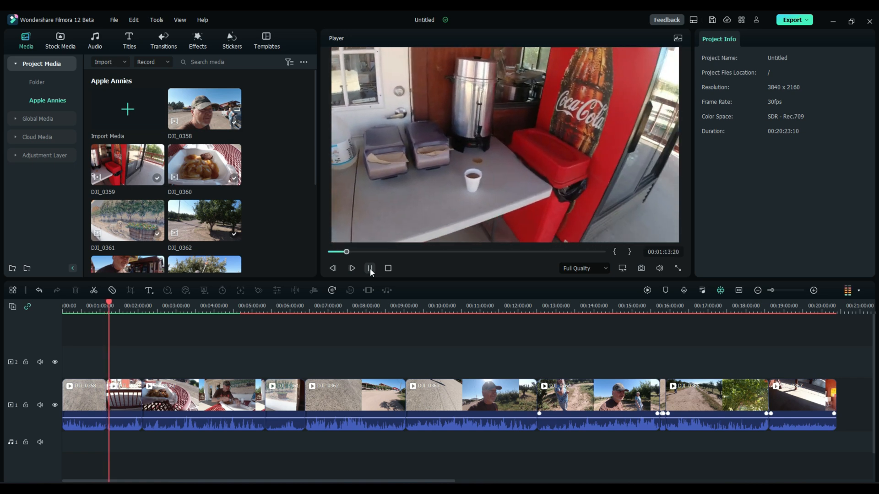
left_click(370, 268)
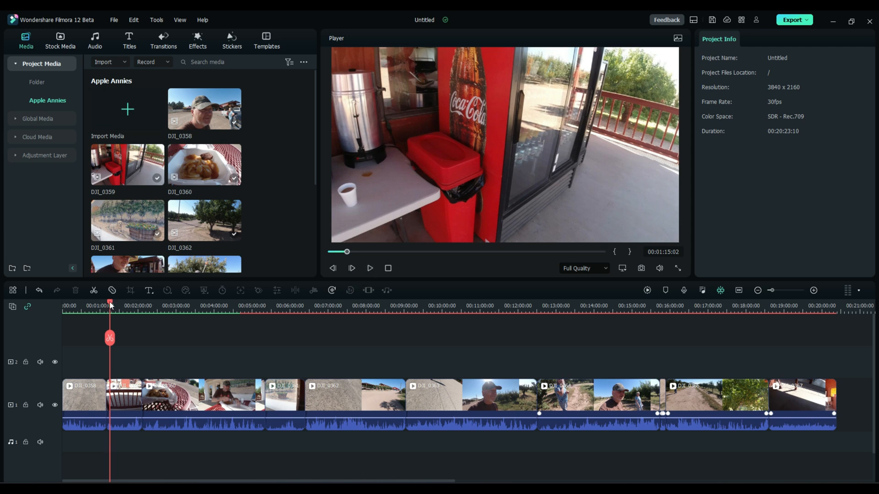
left_click_drag(109, 302, 33, 301)
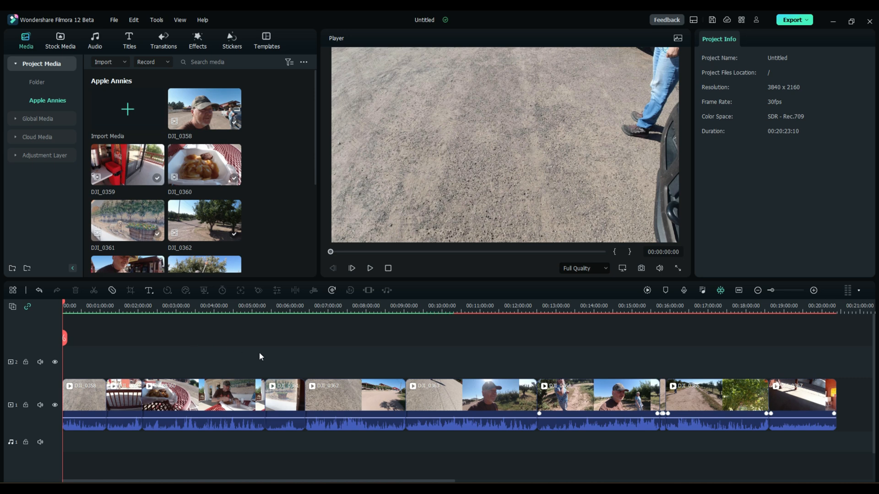
left_click(370, 268)
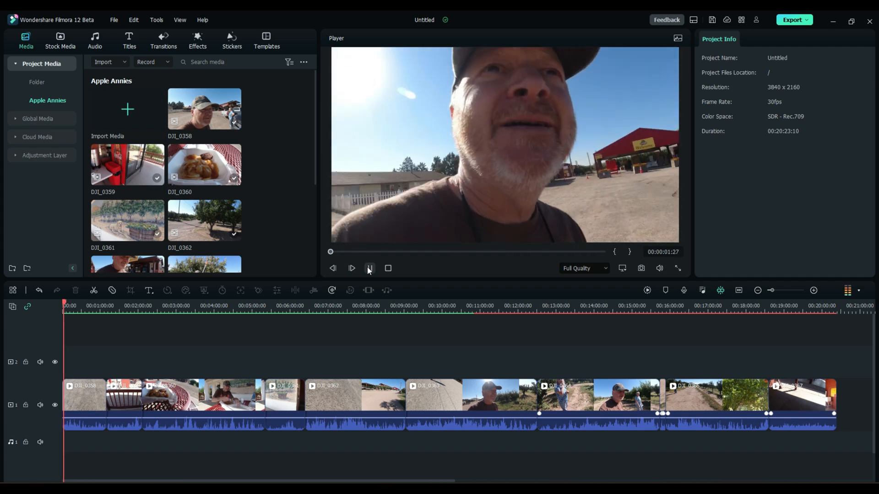
left_click(369, 269)
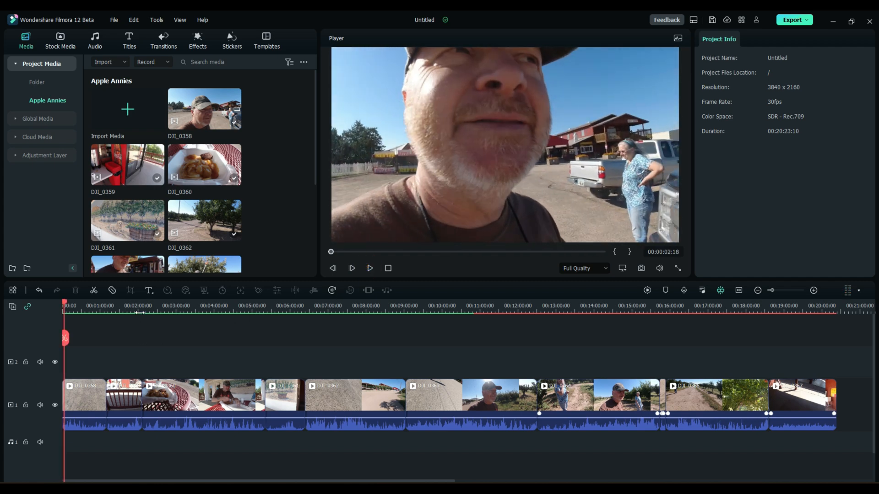
Step: Play the opening of DJI_0358 and step frame by frame to place the playhead at 00:00:01:10
scroll(135, 306, "up", 5)
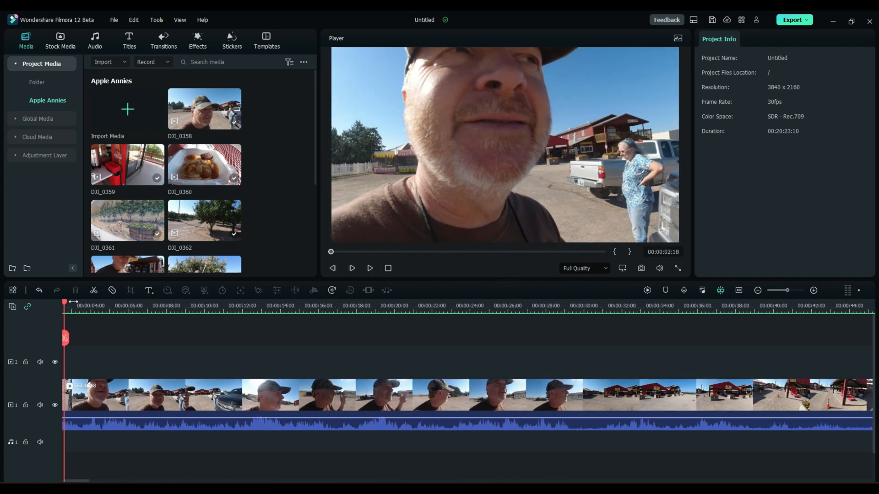
left_click_drag(65, 302, 33, 297)
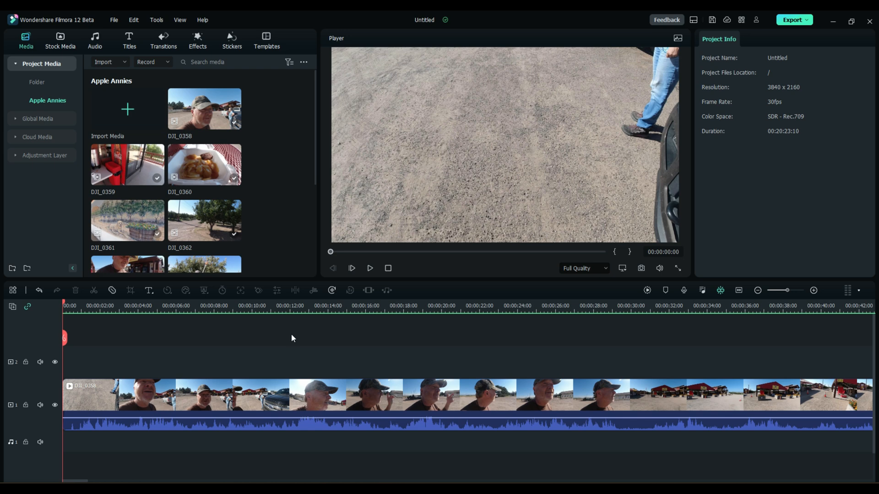
key("space")
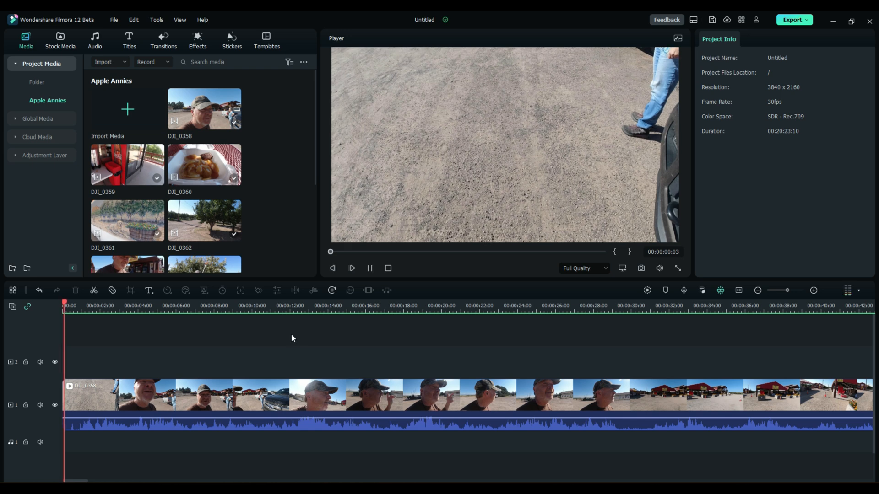
key("space")
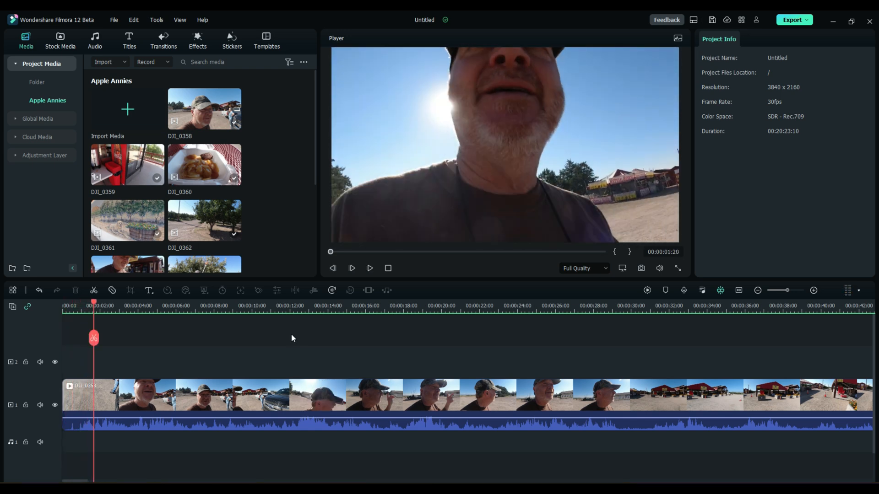
left_click(332, 268)
left_click(333, 268)
left_click(333, 268)
left_click(332, 268)
left_click(334, 269)
left_click(333, 269)
left_click(333, 268)
left_click(334, 269)
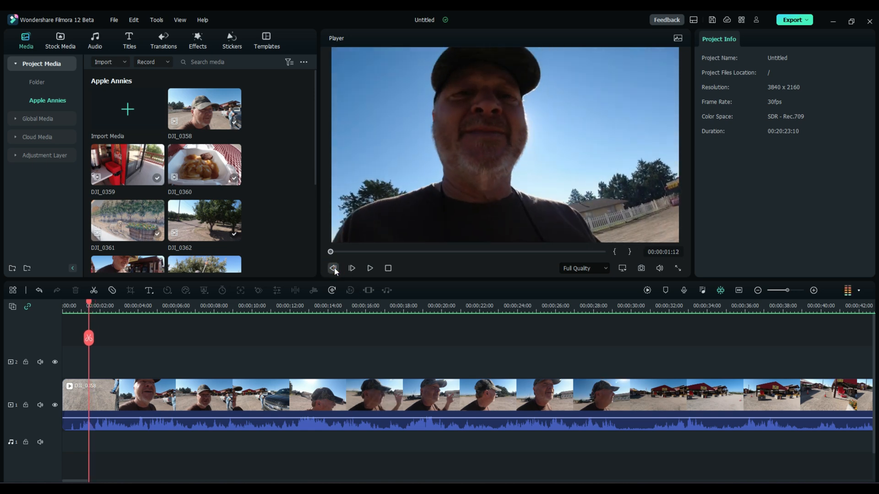
left_click(334, 269)
left_click(333, 269)
left_click(333, 269)
left_click(351, 268)
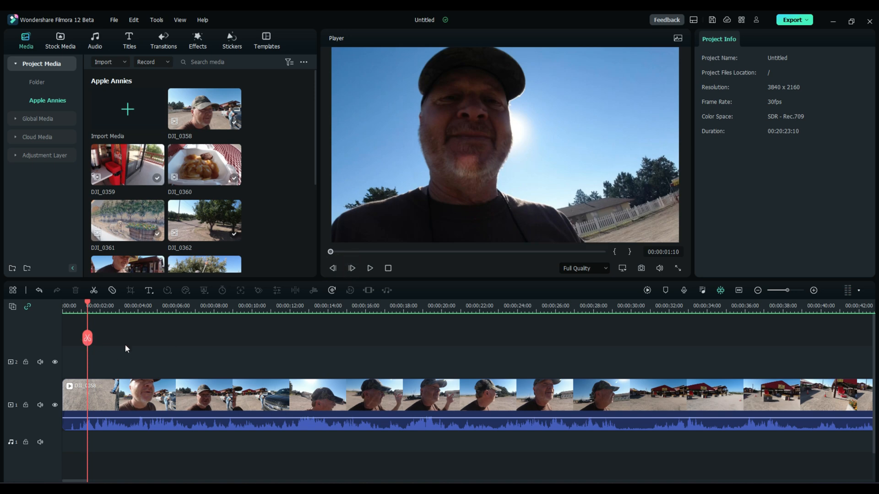
Step: Split DJI_0358 at the playhead and delete the short opening piece before the cut
key("ctrl+b")
left_click(78, 393)
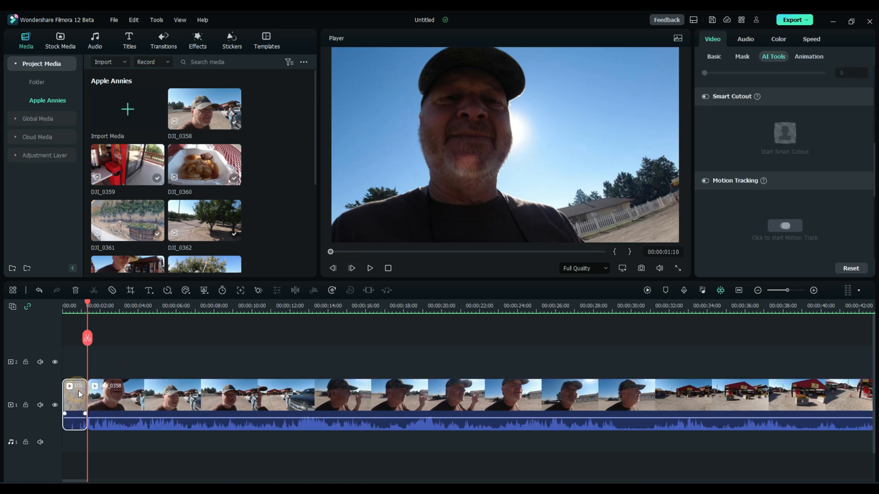
key("Delete")
Step: Play the trimmed opening of DJI_0358 and pause at about 00:00:06
left_click(370, 269)
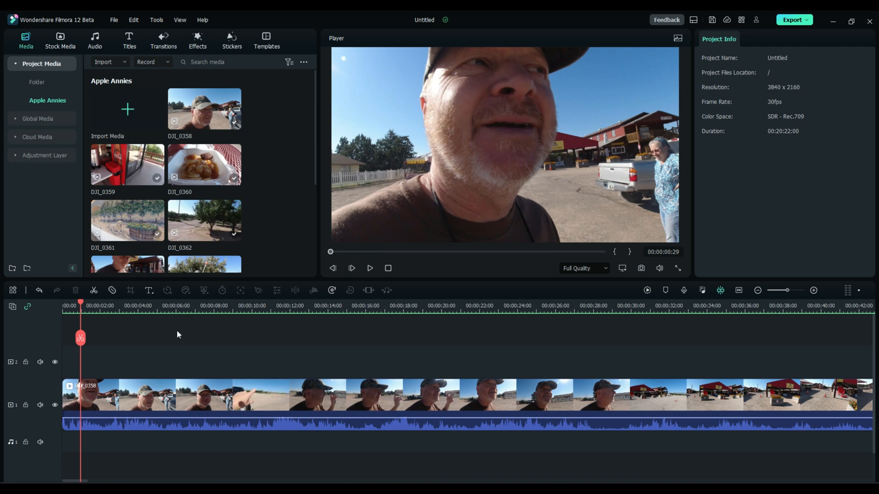
key("space")
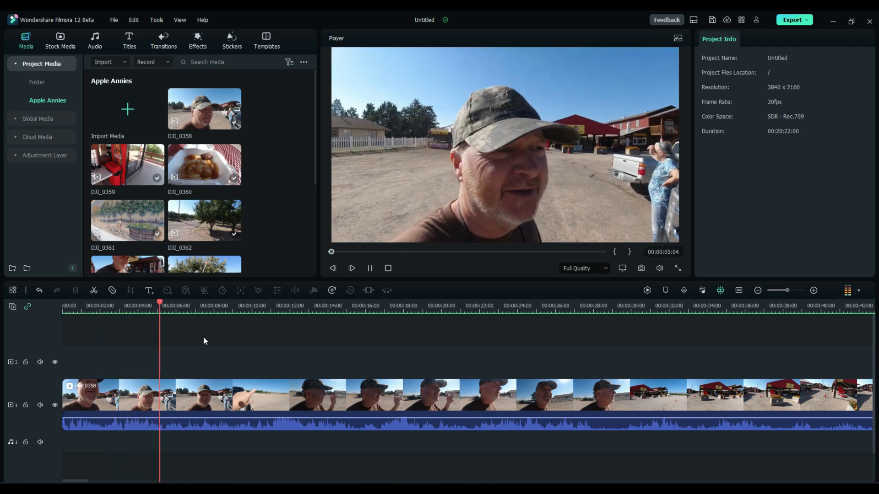
key("space")
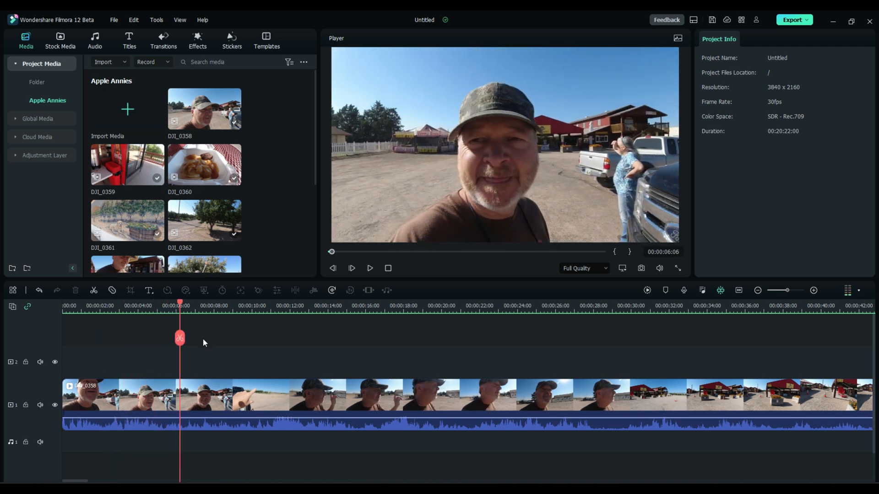
Step: Turn on Wind Removal for the DJI_0358 clip's audio
left_click(215, 404)
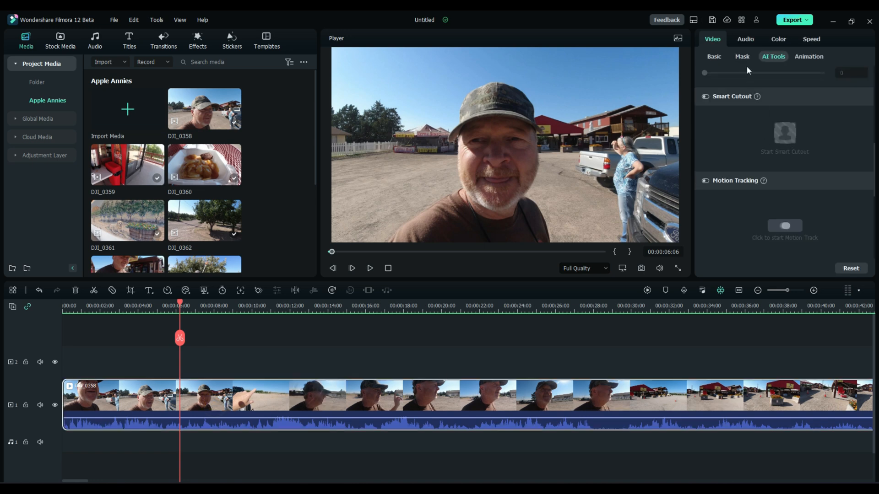
left_click(745, 39)
scroll(757, 206, "down", 5)
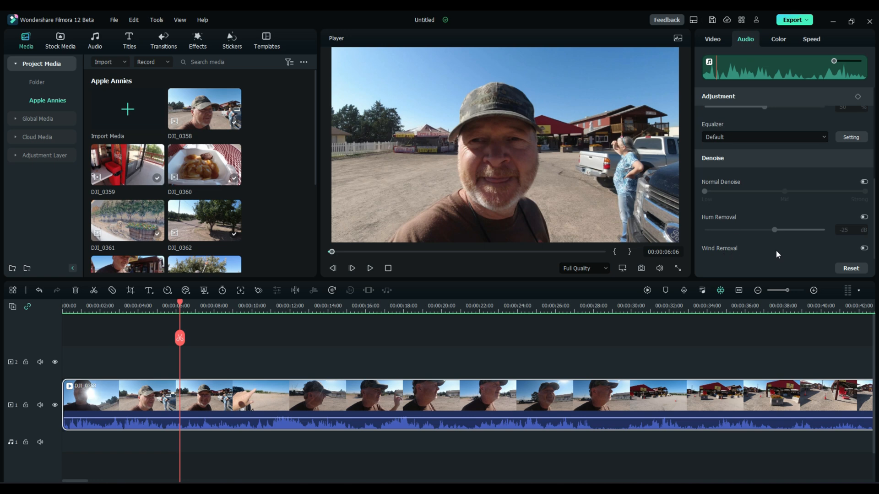
left_click(864, 248)
Step: Play DJI_0358 from near its start to check the wind removal, enlarge its audio waveform slightly, and pause at about 00:00:15
left_click_drag(180, 303, 84, 302)
key("space")
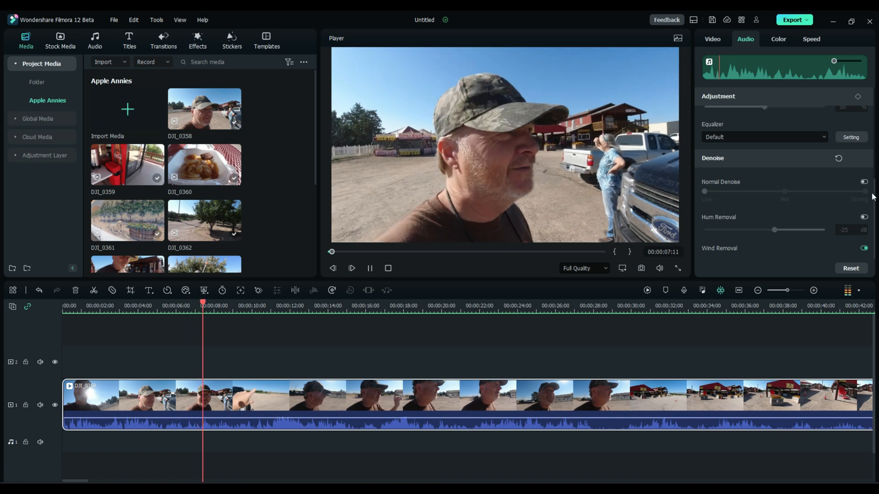
left_click_drag(834, 61, 837, 61)
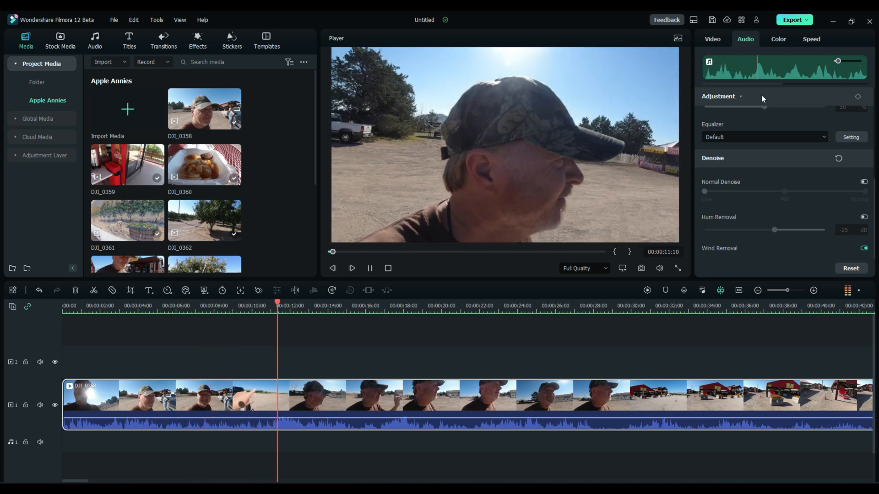
scroll(763, 137, "up", 3)
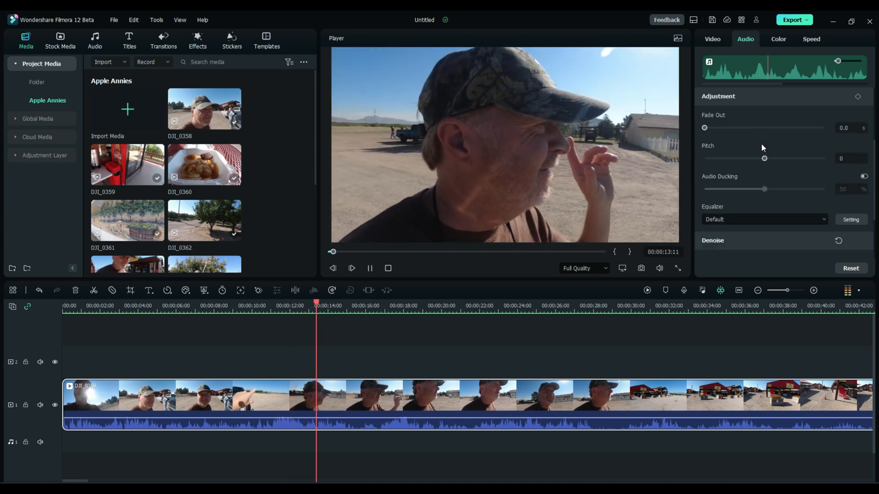
left_click(369, 268)
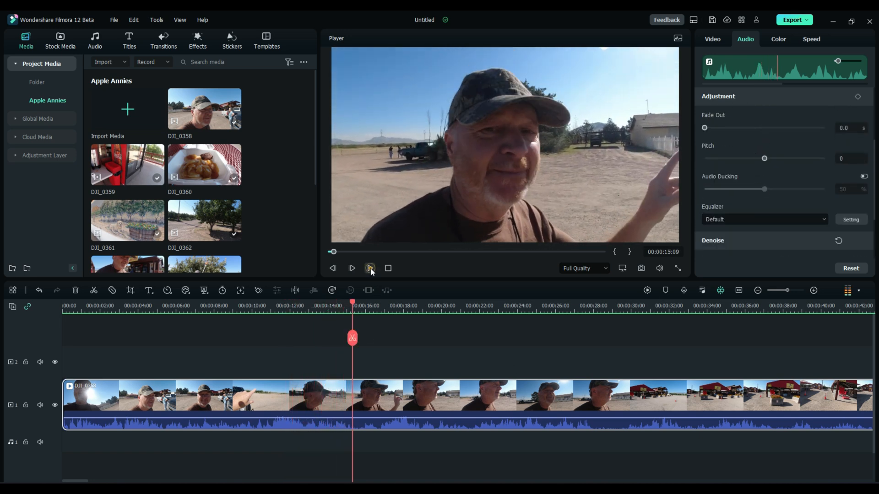
Step: Raise the volume of DJI_0358 to 2.2 dB
scroll(765, 246, "down", 3)
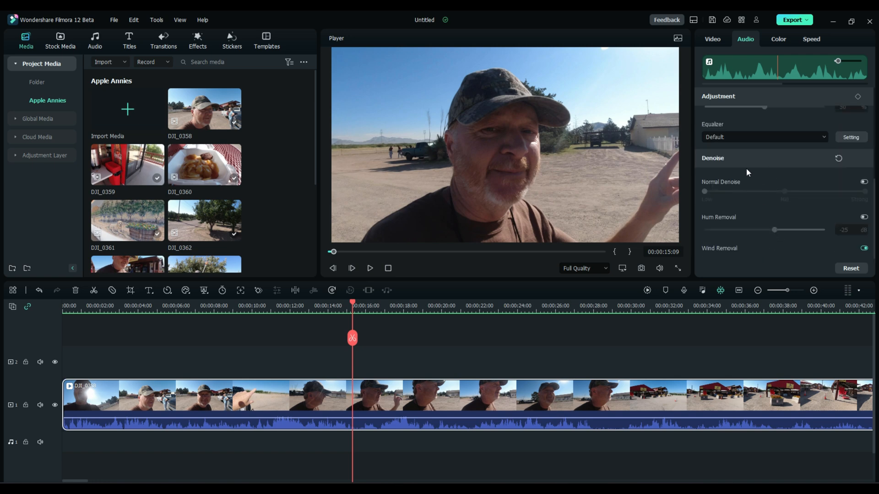
scroll(746, 168, "up", 3)
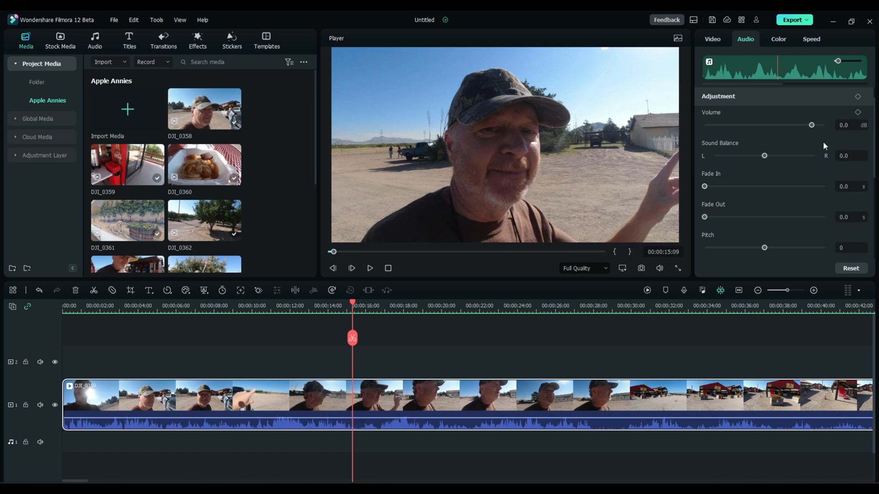
scroll(759, 221, "up", 1)
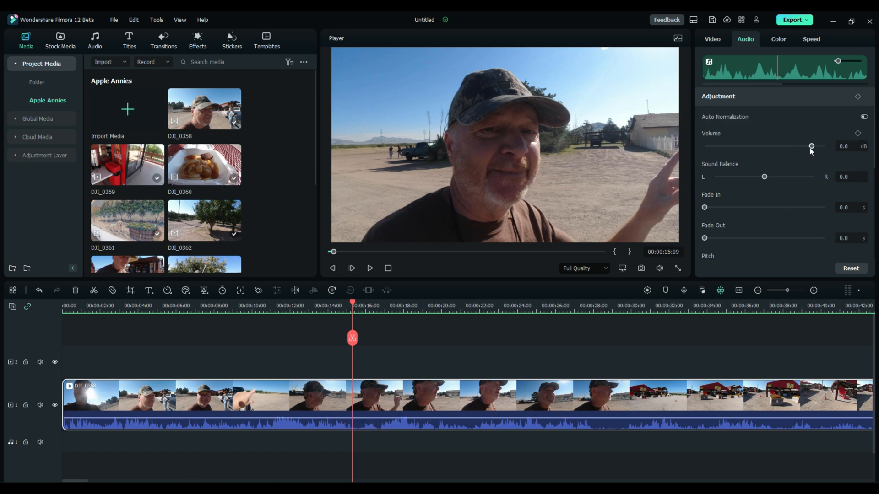
left_click_drag(813, 147, 814, 147)
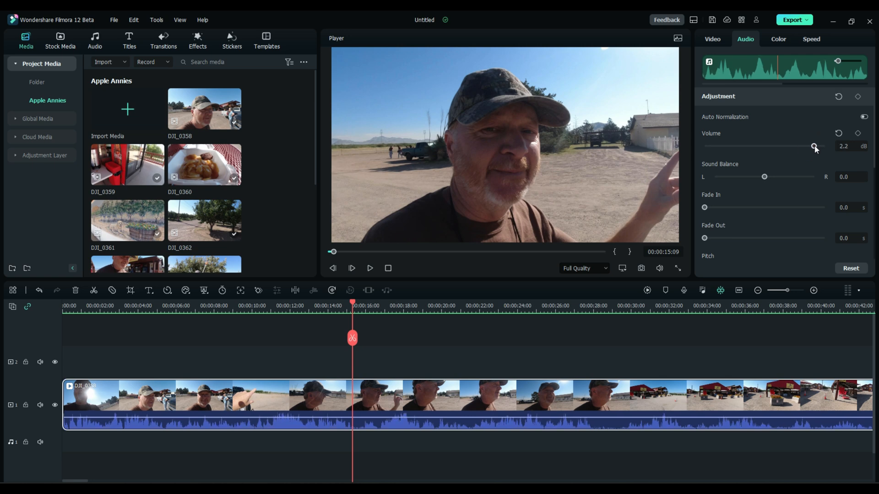
Step: Play DJI_0358 from about 00:00:08 to check its volume and pause at about 00:00:12
left_click(220, 311)
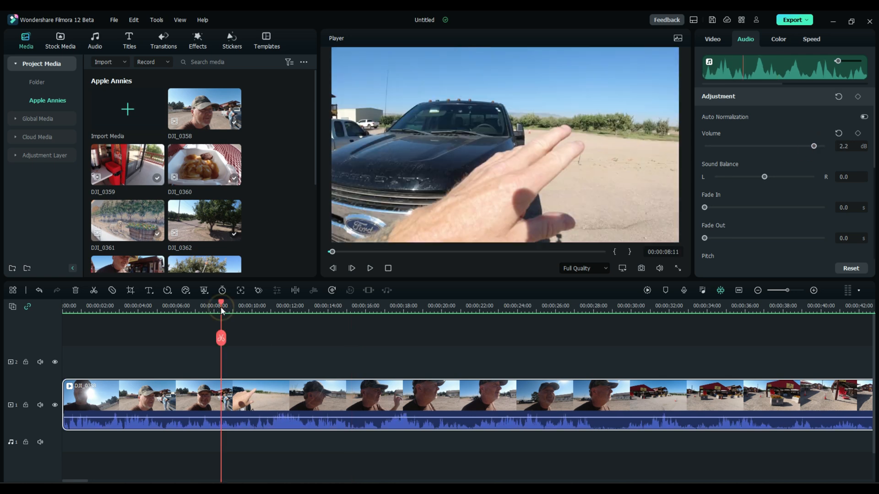
key("space")
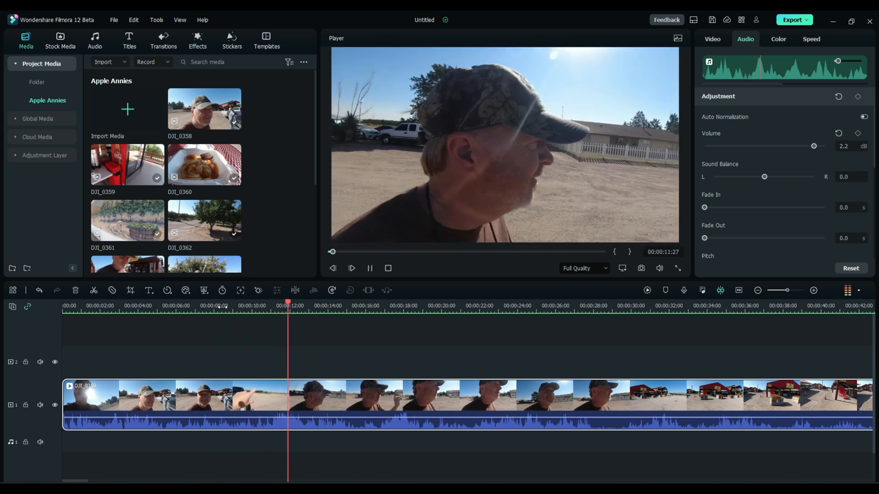
key("space")
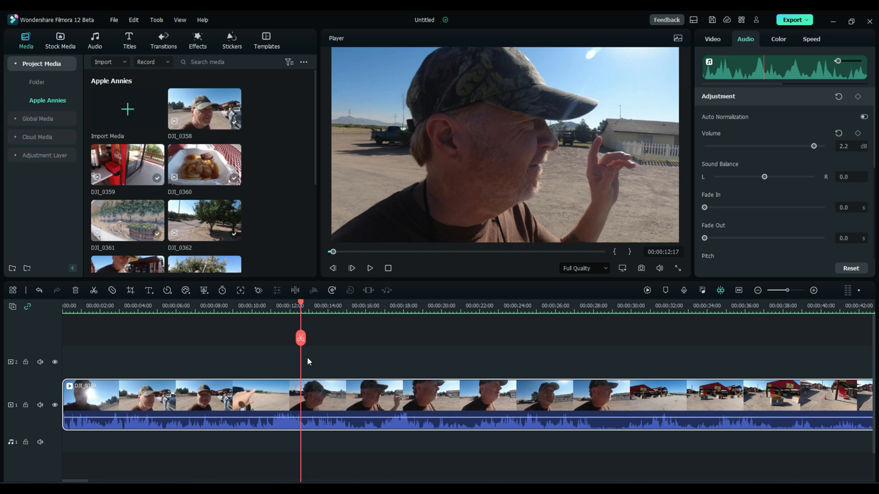
Step: Continue reviewing DJI_0358 with a stop at about 00:00:30, and pause near the large red chair at about 00:00:41
key("space")
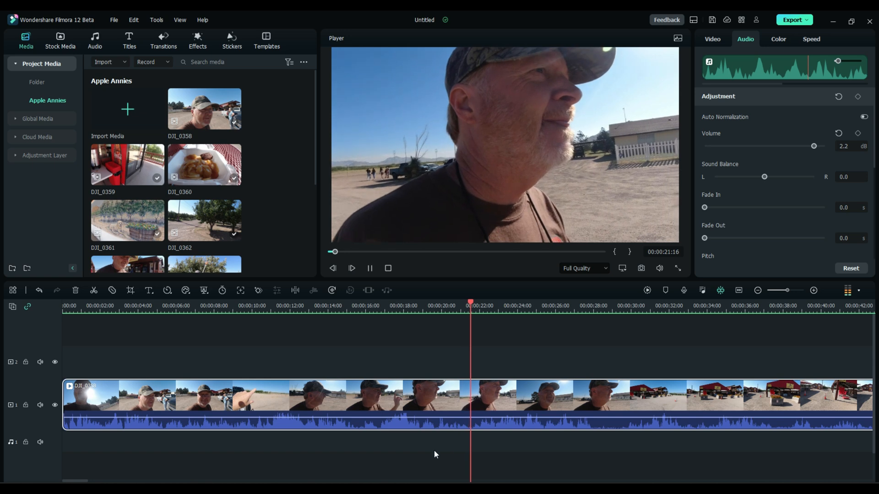
left_click_drag(84, 481, 100, 481)
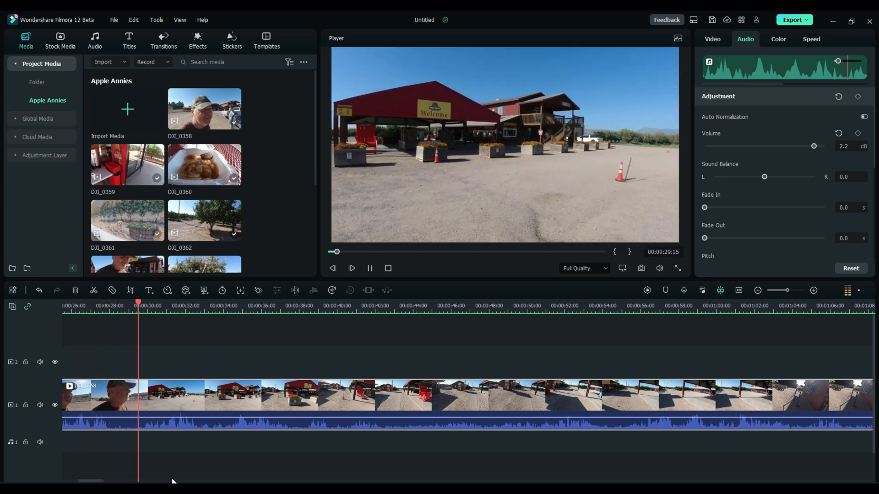
key("space")
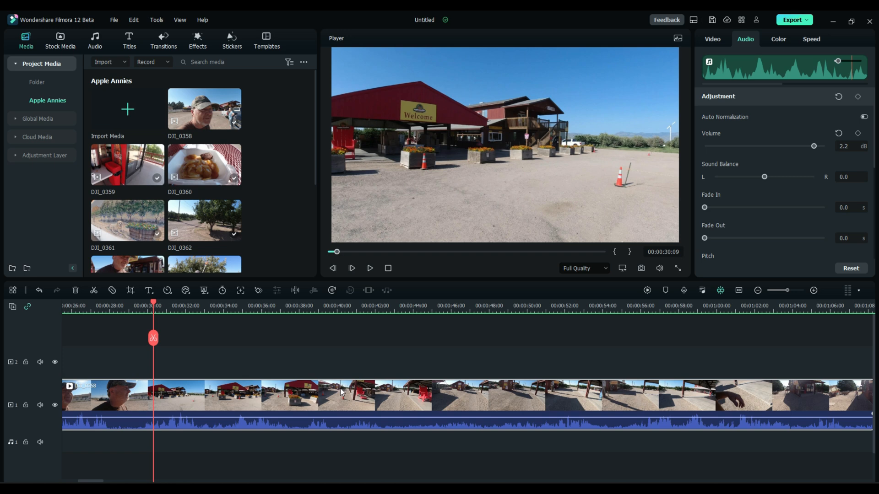
key("space")
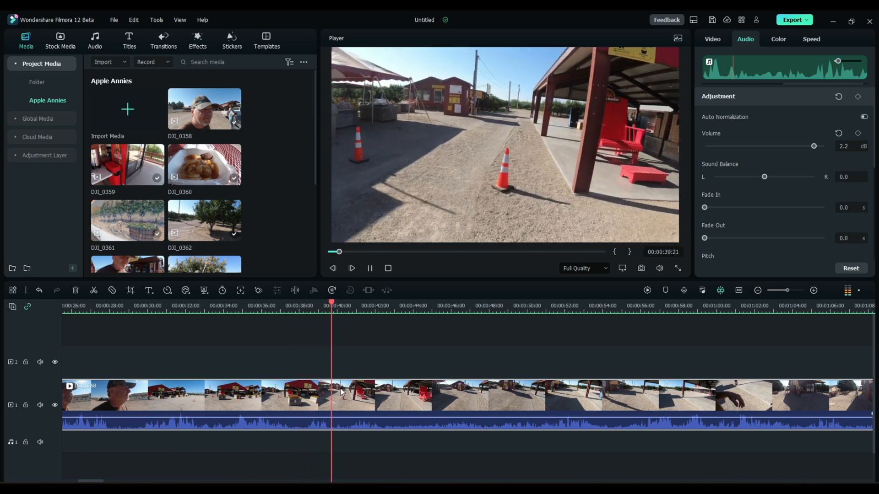
key("space")
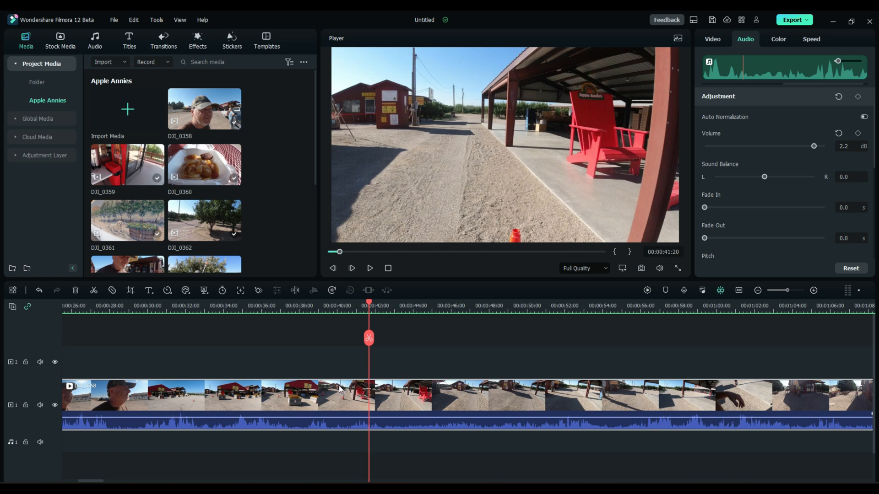
Step: Step forward frame by frame through the red chair footage to 00:00:41:29
key("Right")
key("Right")
key("Right")
key("Right")
key("Right")
key("Right")
key("Right")
key("Right")
key("Right")
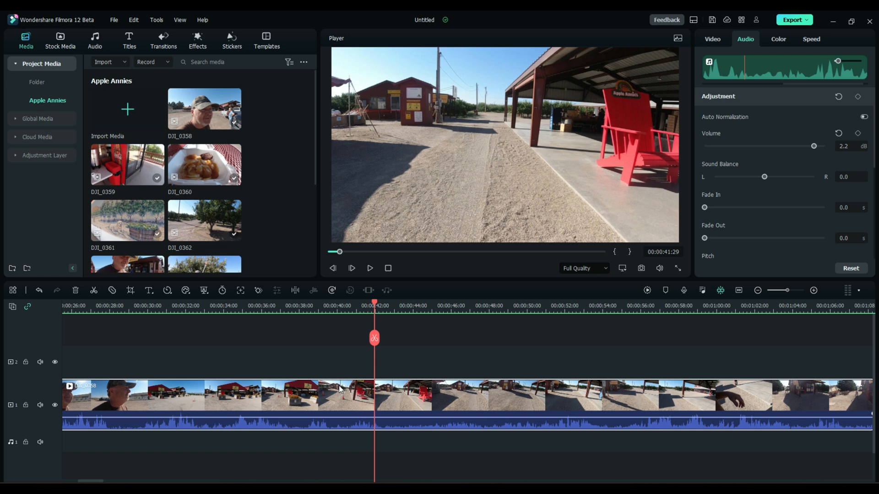
Step: Play the rest of DJI_0358 into the start of DJI_0359 and pause at about 00:01:11
key("space")
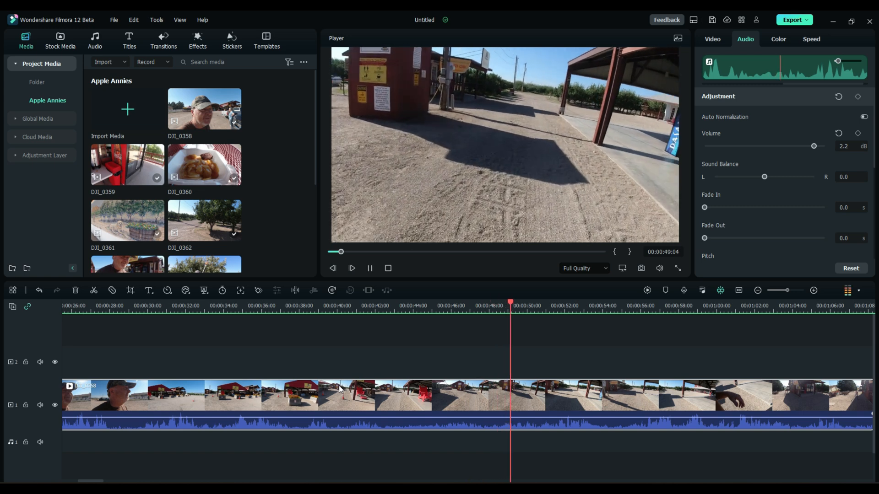
key("space")
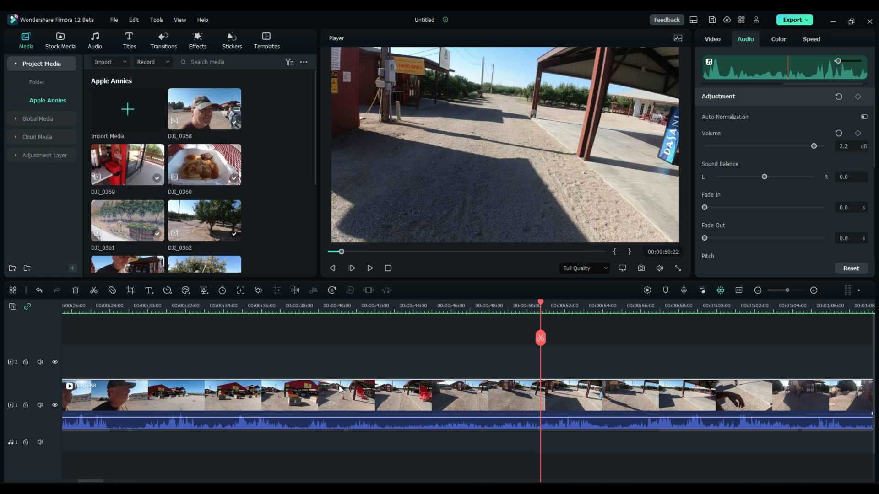
key("space")
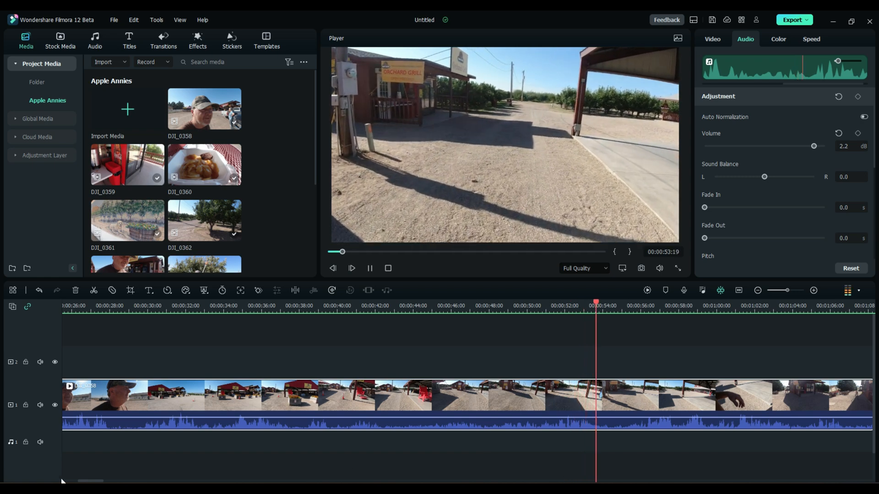
left_click_drag(84, 482, 108, 482)
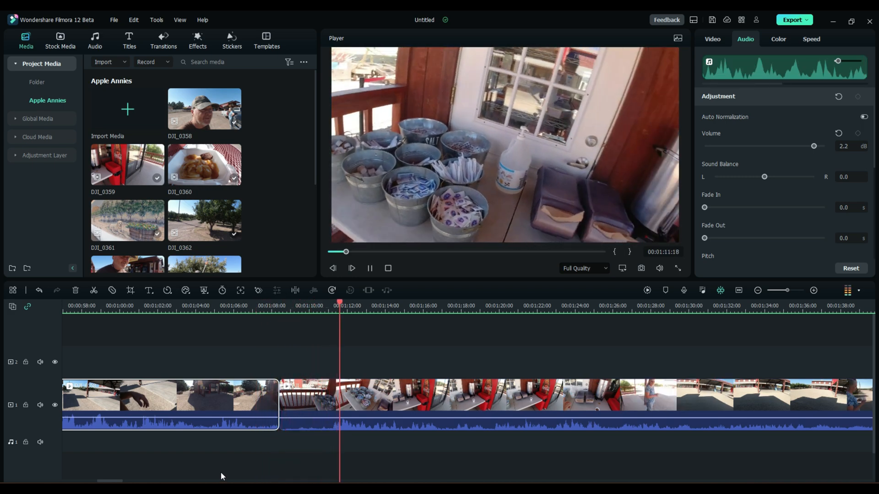
key("space")
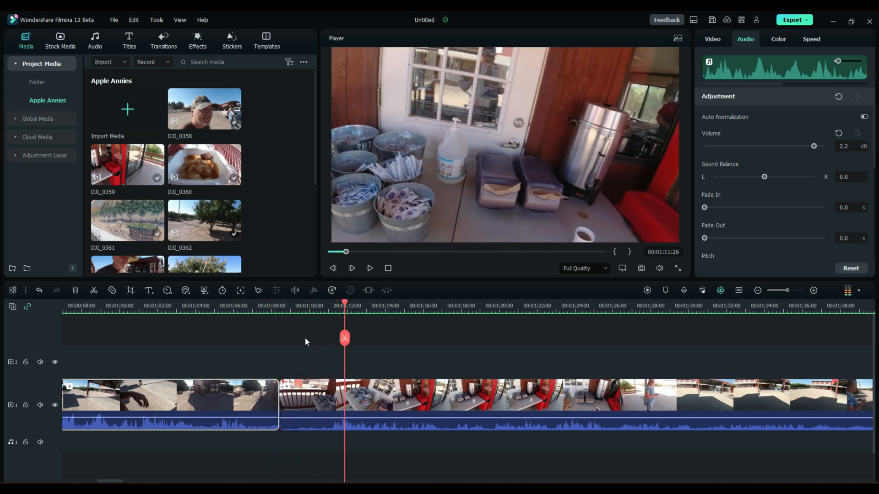
Step: Split DJI_0359 at 00:01:11:01 and delete its opening piece before the cut
left_click(341, 303)
left_click_drag(341, 303, 321, 308)
left_click_drag(337, 309, 330, 309)
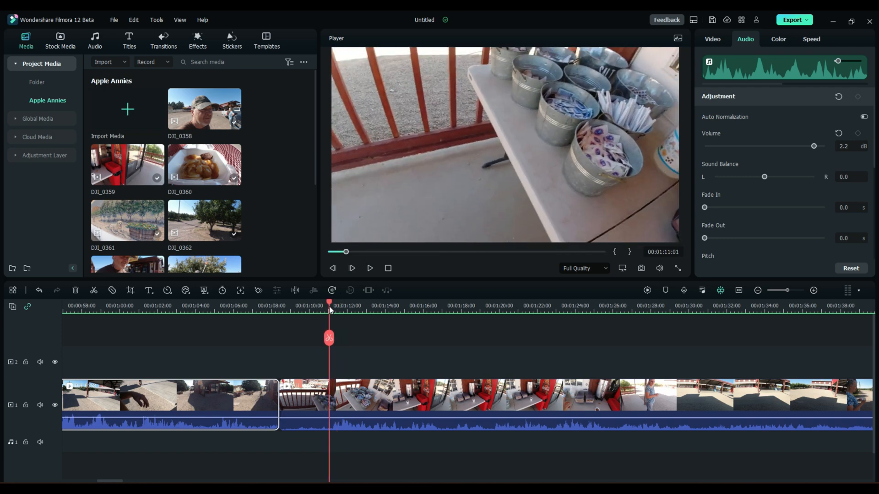
left_click(327, 339)
left_click(315, 405)
key("Delete")
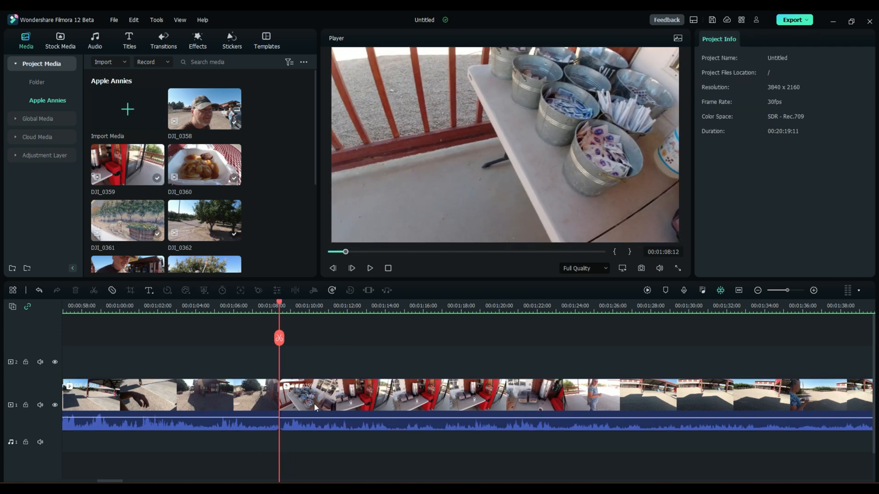
Step: Play the change from DJI_0358 to the trimmed DJI_0359, starting at about 00:01:06
left_click(247, 308)
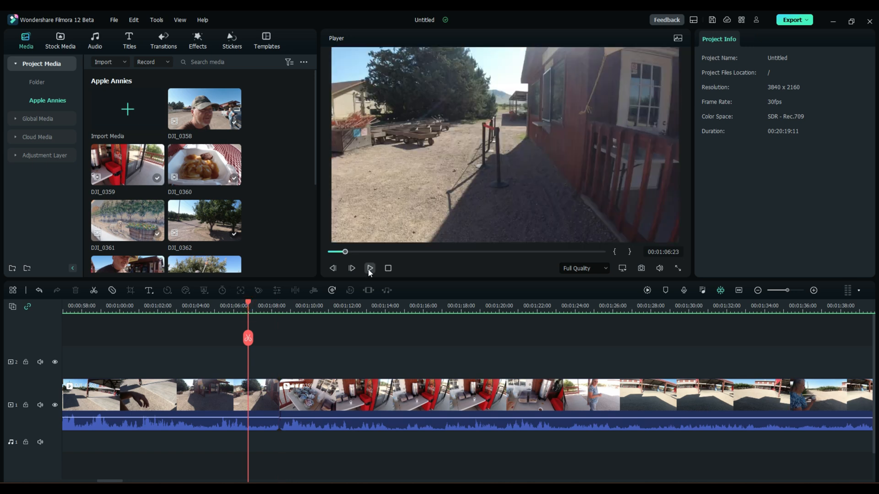
left_click(370, 269)
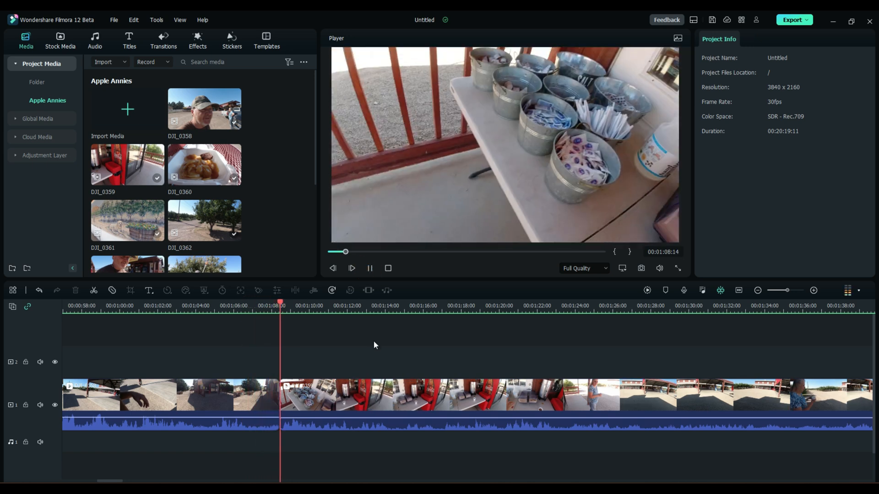
left_click(370, 268)
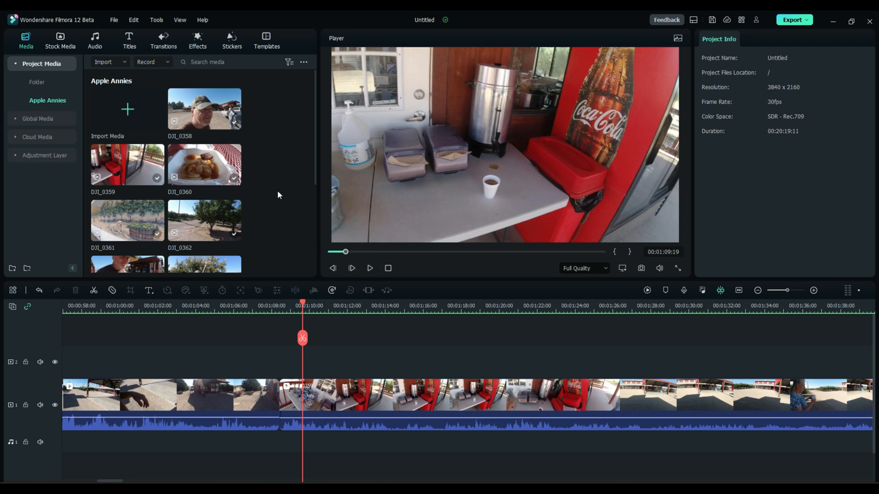
Step: Add the second Vaporwave transition from the new recommended transitions between DJI_0358 and DJI_0359
left_click(164, 40)
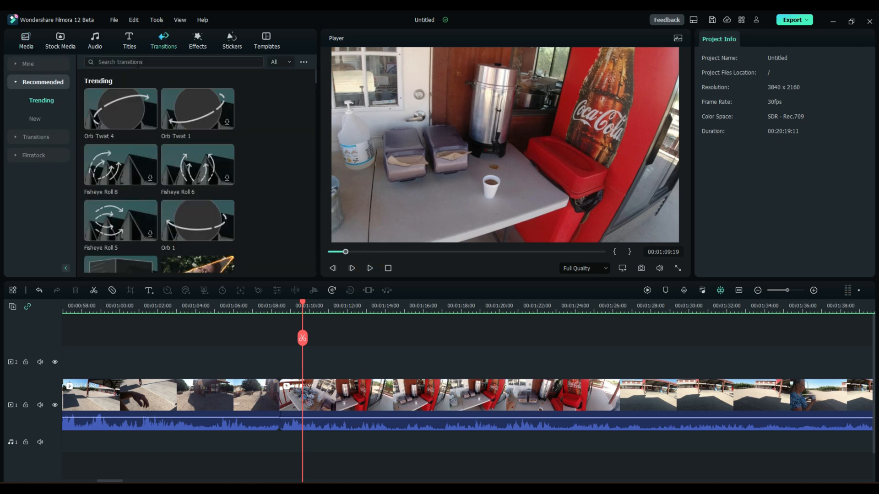
left_click(30, 119)
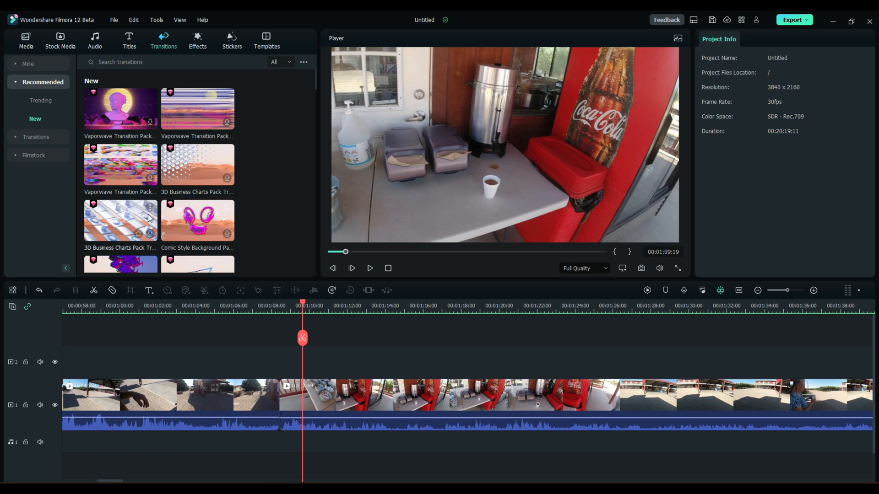
left_click_drag(194, 108, 264, 391)
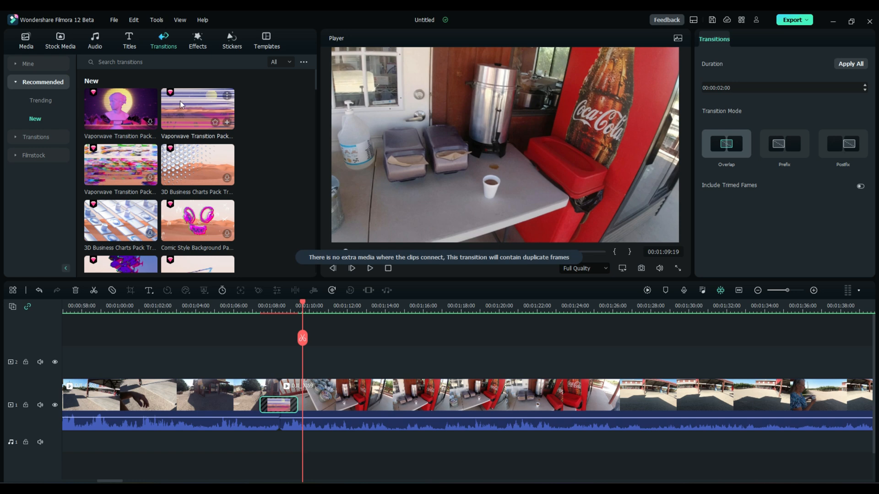
Step: Preview the Vaporwave transition from about 00:01:06 and pause in DJI_0359 at about 00:01:18
left_click_drag(302, 303, 236, 306)
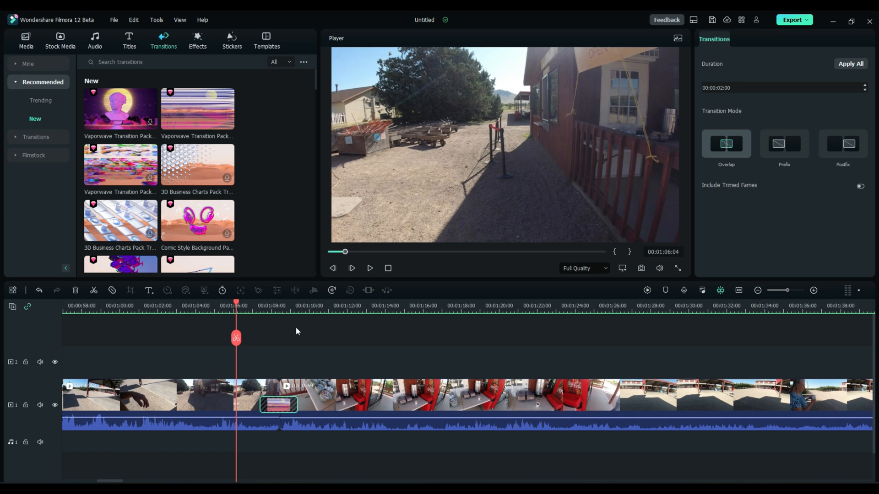
key("space")
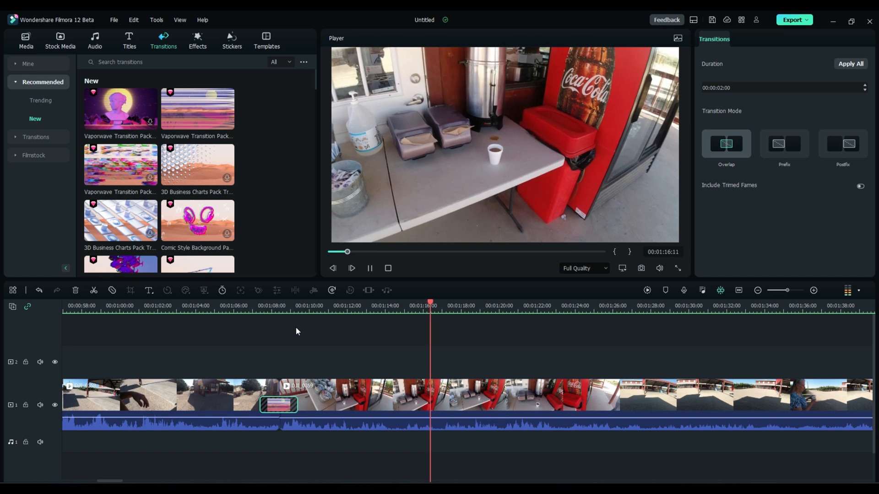
left_click(370, 269)
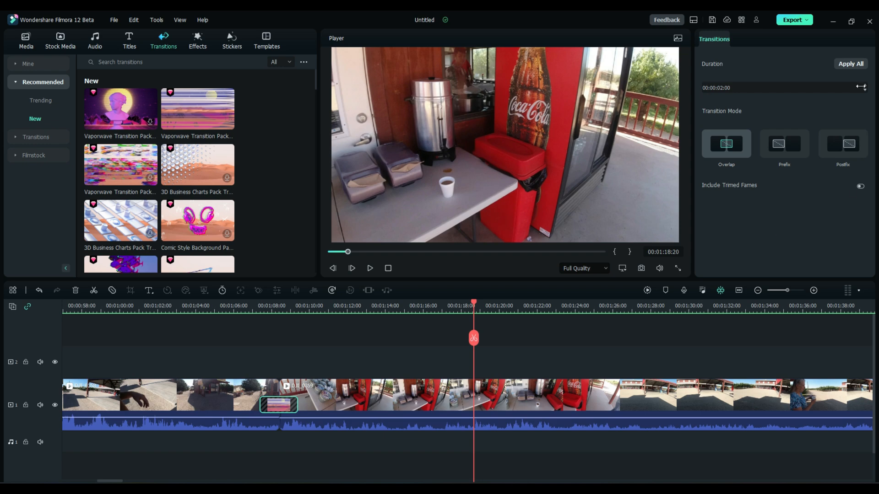
Step: Delete the Vaporwave transition between DJI_0358 and DJI_0359
left_click_drag(474, 306, 228, 306)
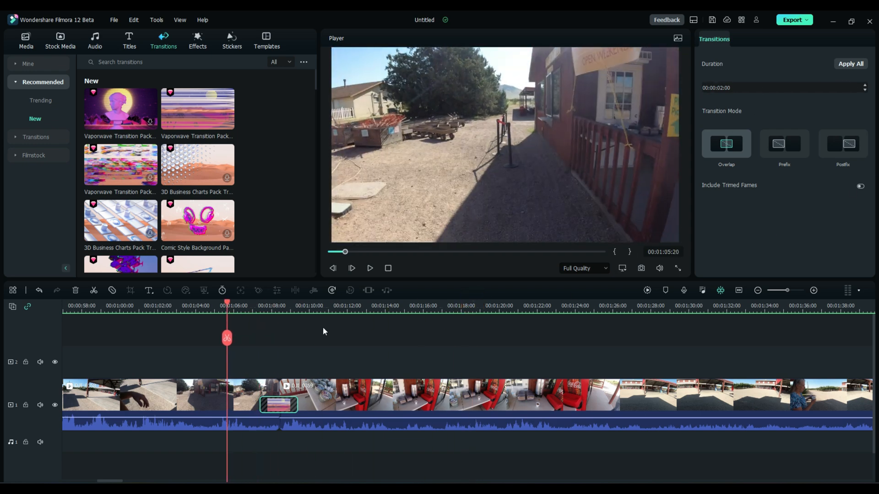
left_click(165, 395)
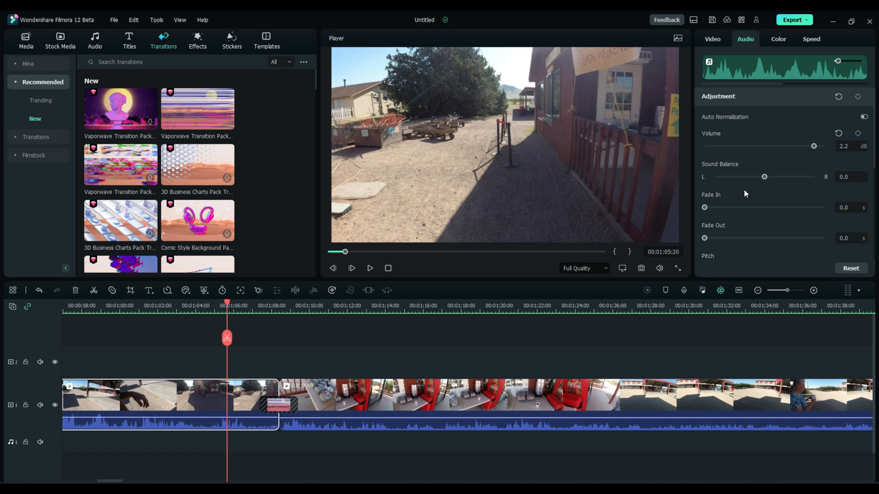
left_click(279, 405)
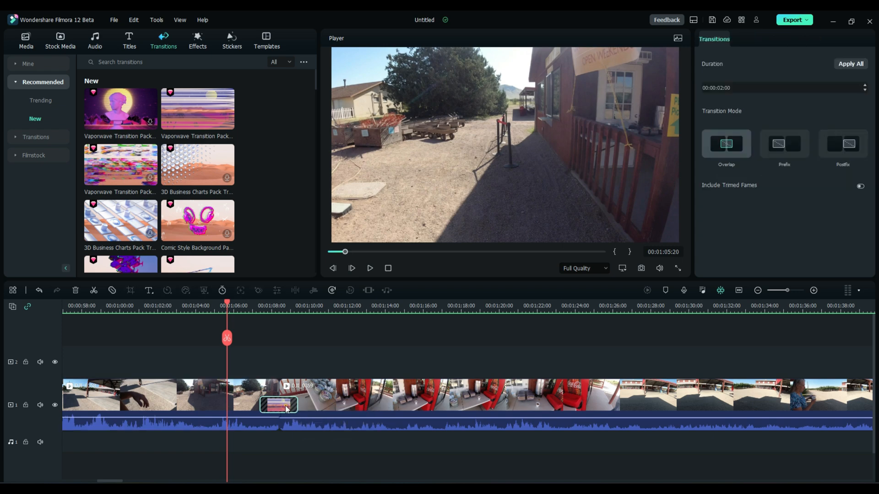
key("Delete")
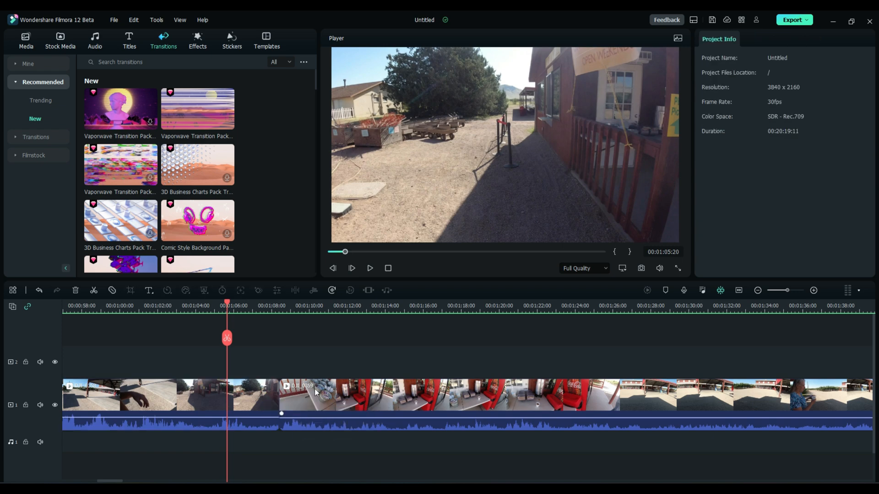
Step: Play the start of the food close-up clip and split it at 00:02:05:22
left_click_drag(227, 305, 659, 327)
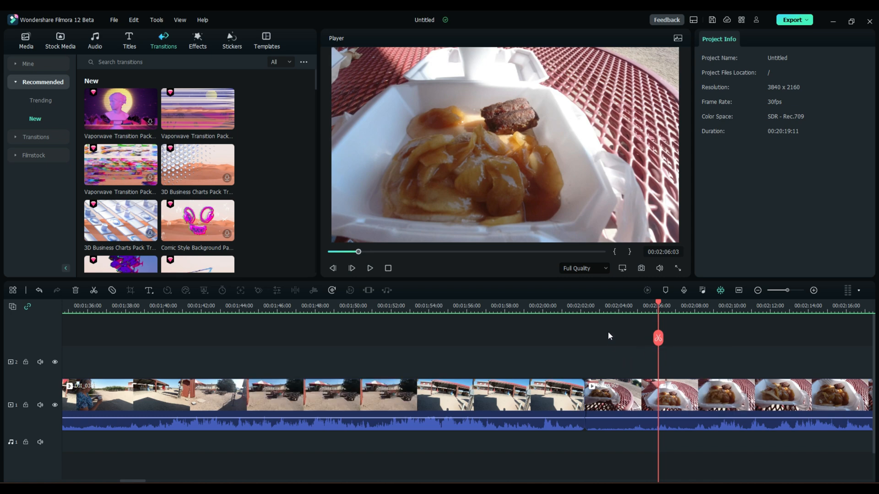
left_click(606, 308)
key("space")
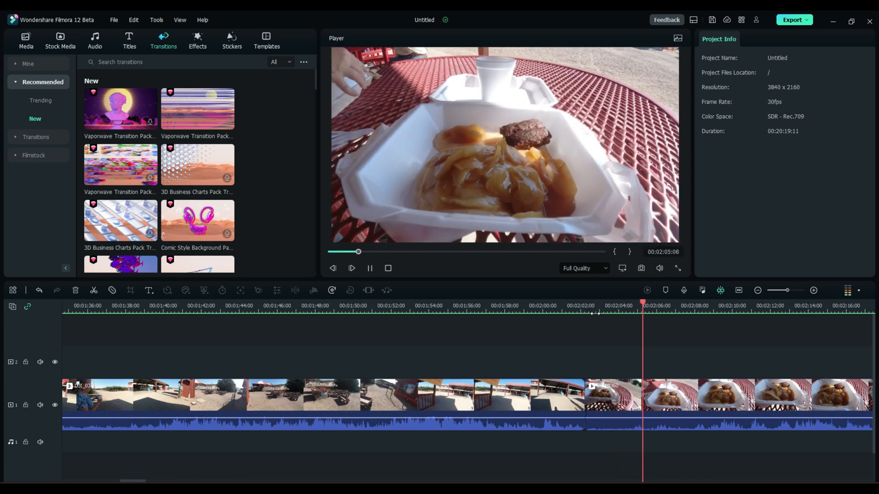
key("space")
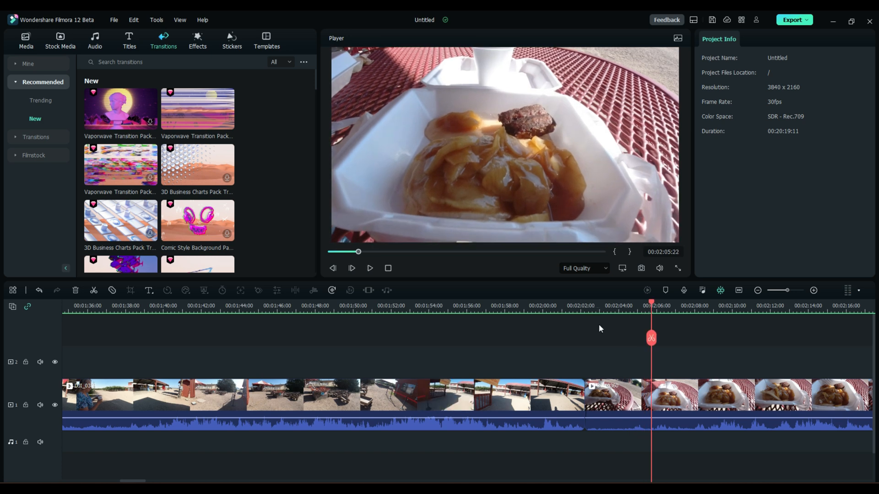
left_click(651, 339)
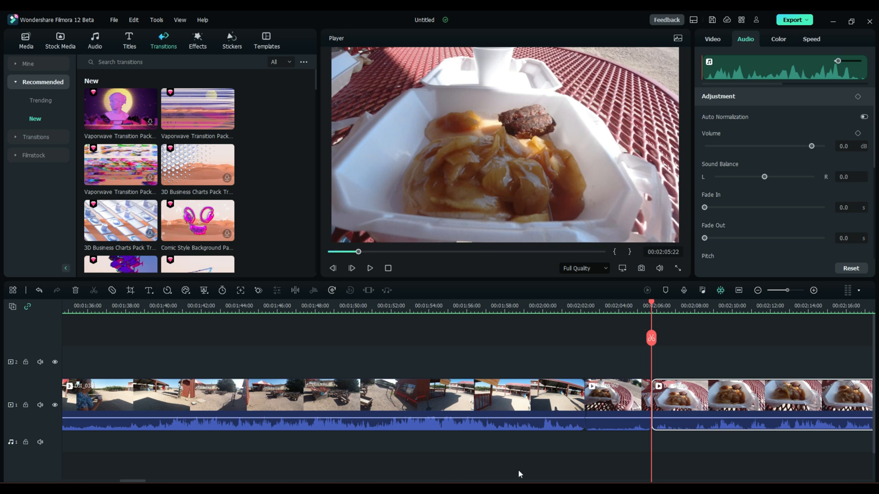
Step: Add a freeze frame at the start of the food clip piece after the cut
left_click_drag(127, 481, 148, 482)
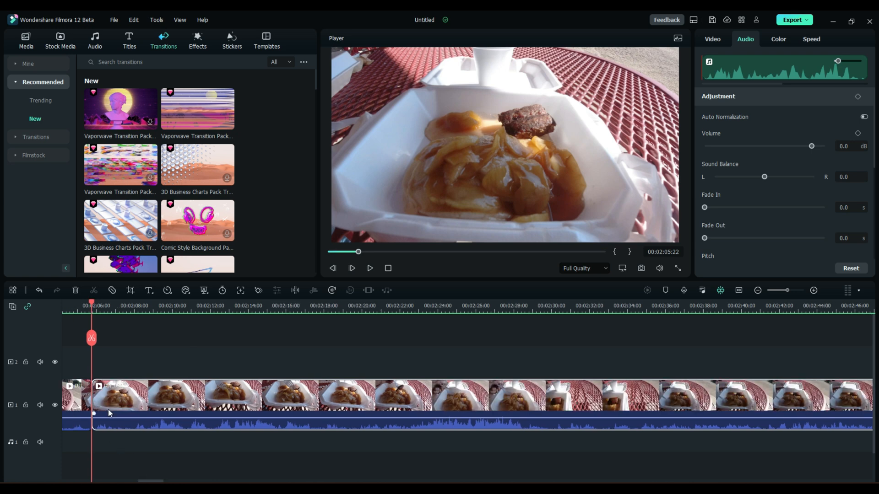
right_click(110, 413)
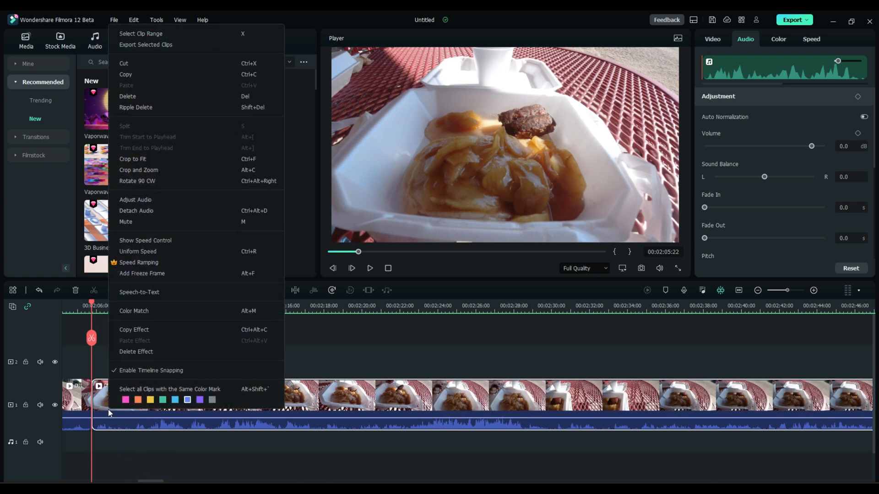
left_click(151, 274)
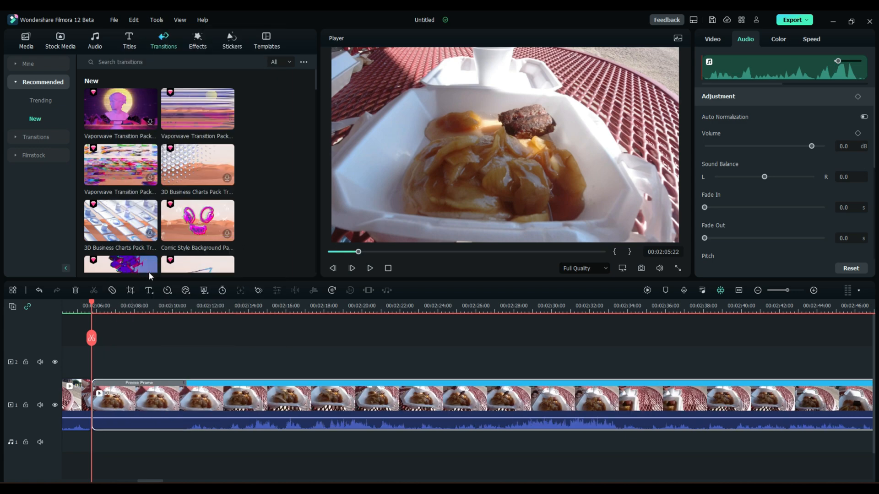
Step: Split the food clip at 00:02:10:24, where the freeze frame ends
mouse_move(92, 304)
left_mouse_down()
mouse_move(75, 301)
mouse_move(189, 319)
mouse_move(98, 323)
left_mouse_up()
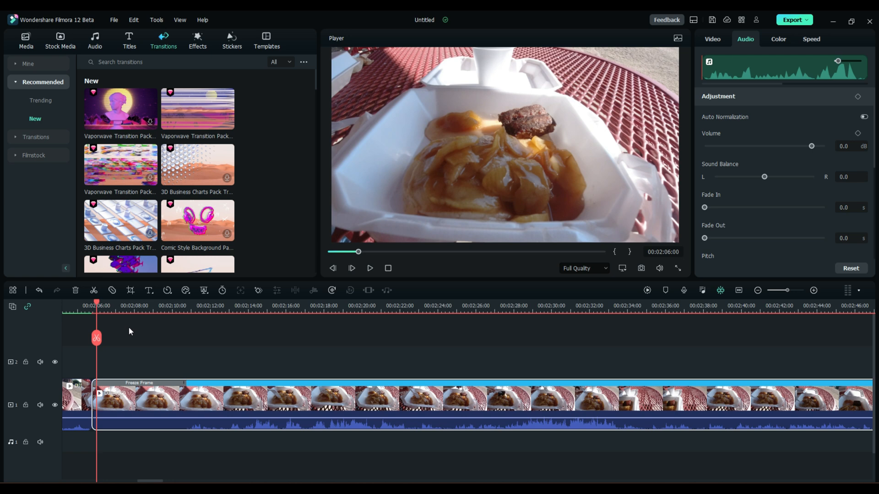
left_click_drag(96, 300, 187, 309)
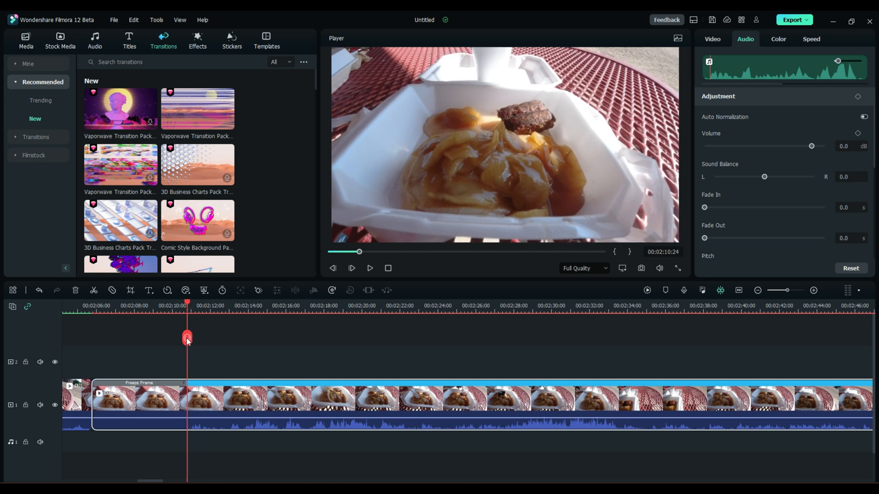
left_click(188, 339)
Step: Add a transform keyframe to the freeze frame clip near its start, at 00:02:06:01
left_click_drag(186, 303, 97, 308)
left_click(130, 407)
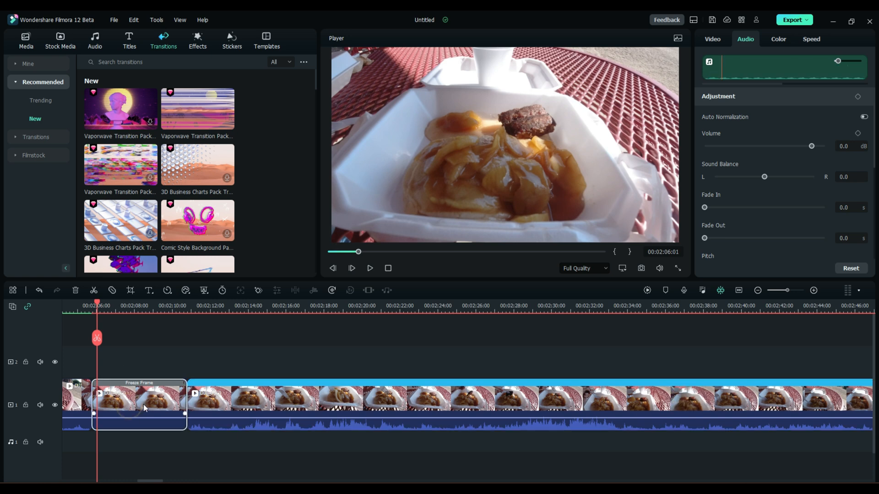
left_click(260, 293)
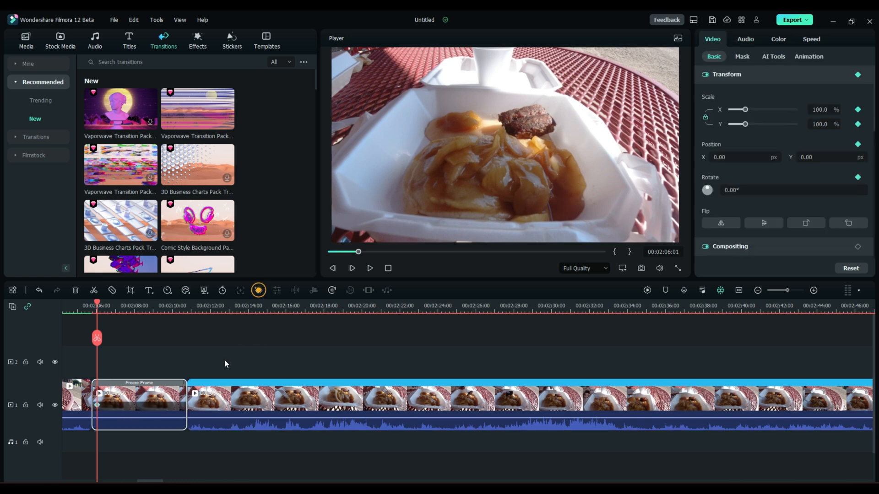
Step: Add a second keyframe at 00:02:10:19, scale the freeze frame to 198.7% and position it at X 58.62, Y 106.57
left_click(99, 305)
left_click_drag(98, 304, 185, 315)
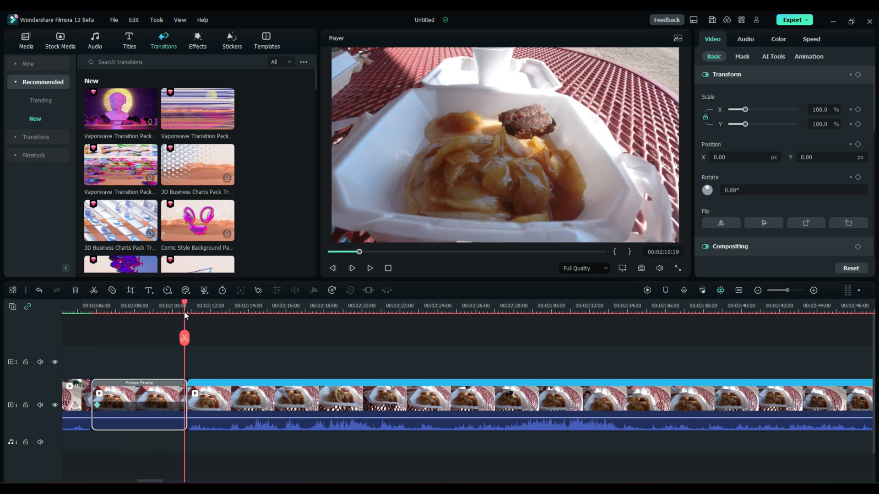
left_click(259, 291)
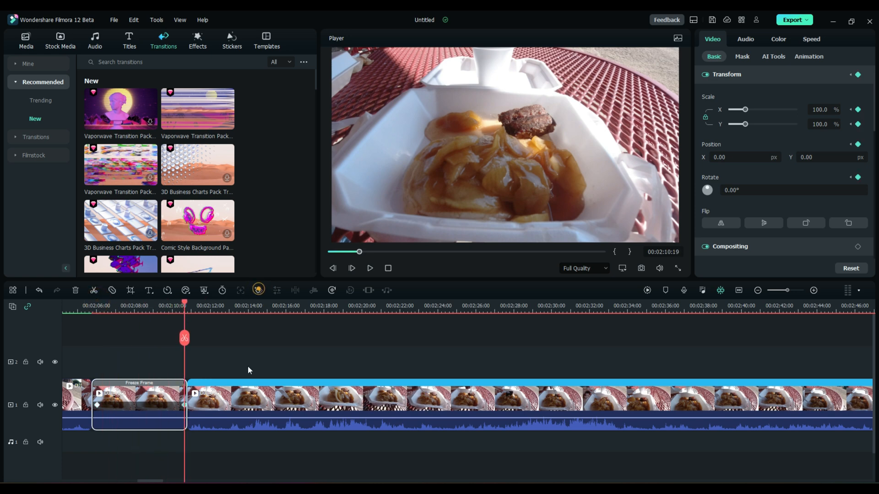
left_click_drag(745, 110, 762, 111)
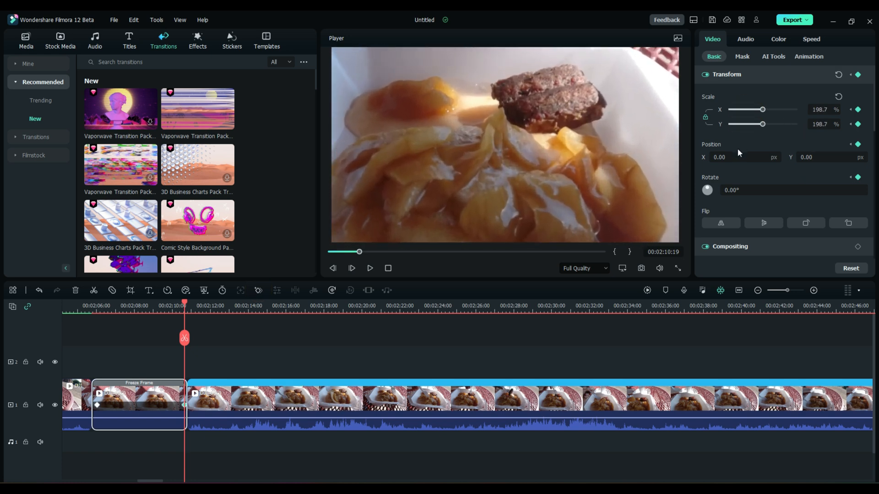
left_click_drag(540, 177, 548, 131)
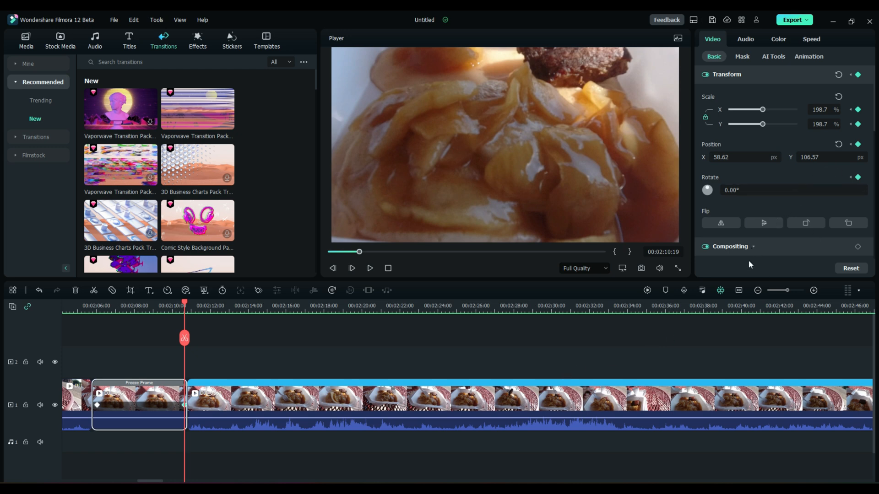
Step: Play the freeze frame's keyframed zoom from just before its start, and return the playhead to 00:02:07:14
left_click(71, 306)
left_click(371, 269)
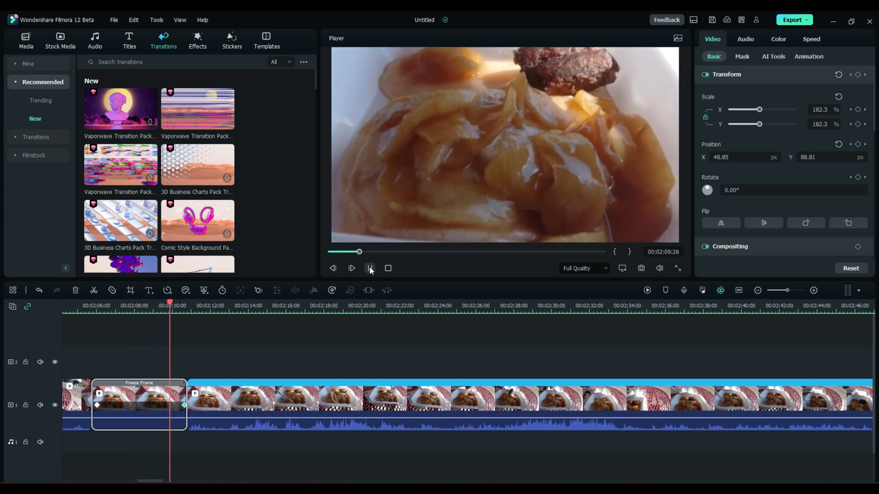
left_click(370, 269)
left_click_drag(206, 303, 126, 305)
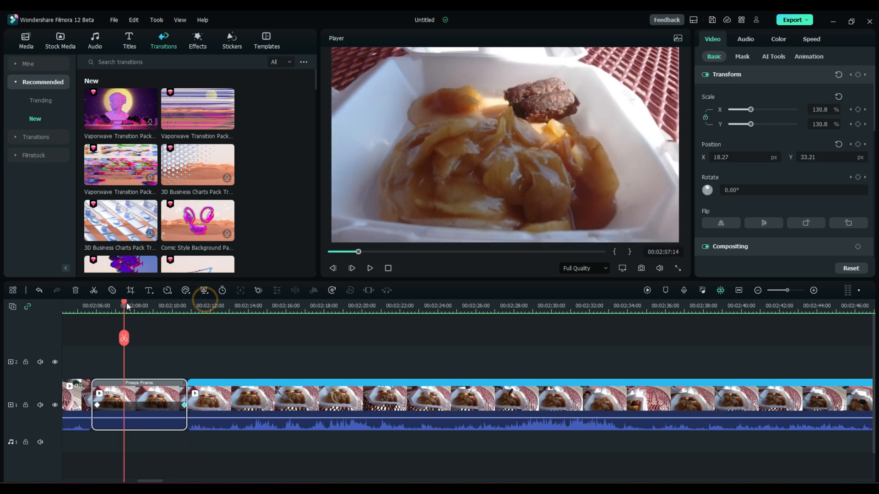
Step: Add the Sunny Days effect from the favorites on the track above the freeze frame
left_click(200, 42)
left_click(39, 84)
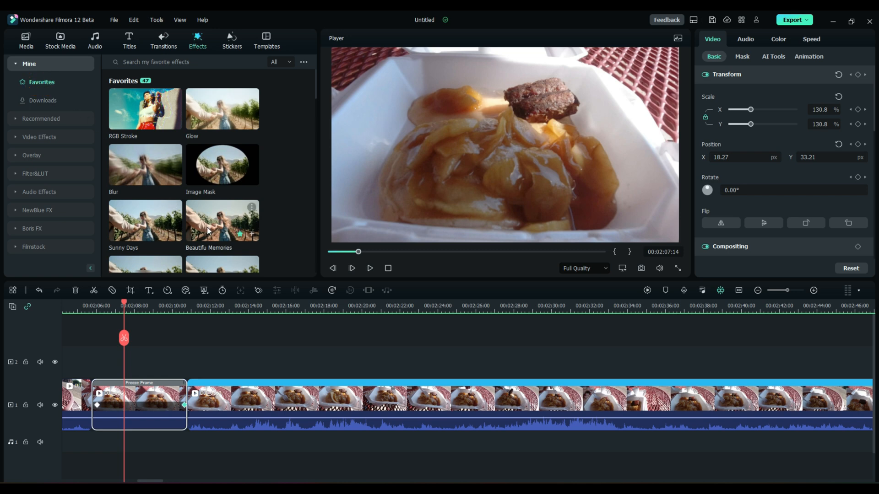
left_click_drag(137, 231, 94, 375)
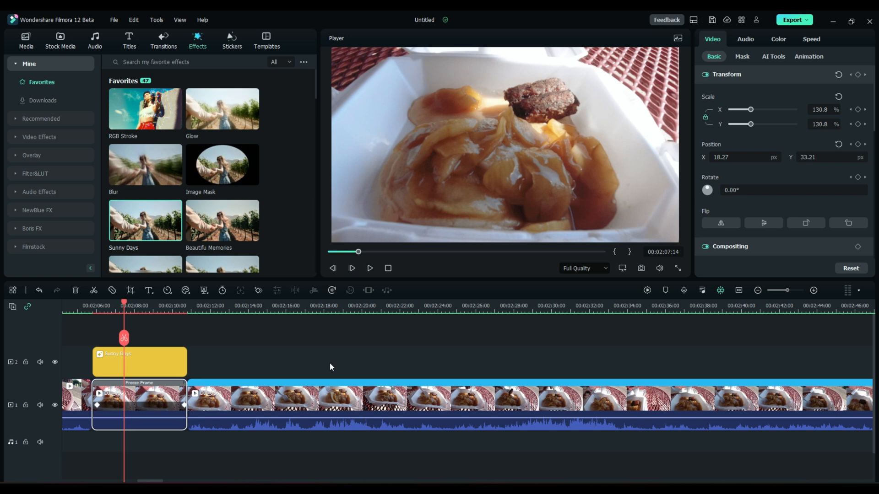
Step: Try automatic white balance on the freeze frame clip, and reset the white balance
left_click(782, 41)
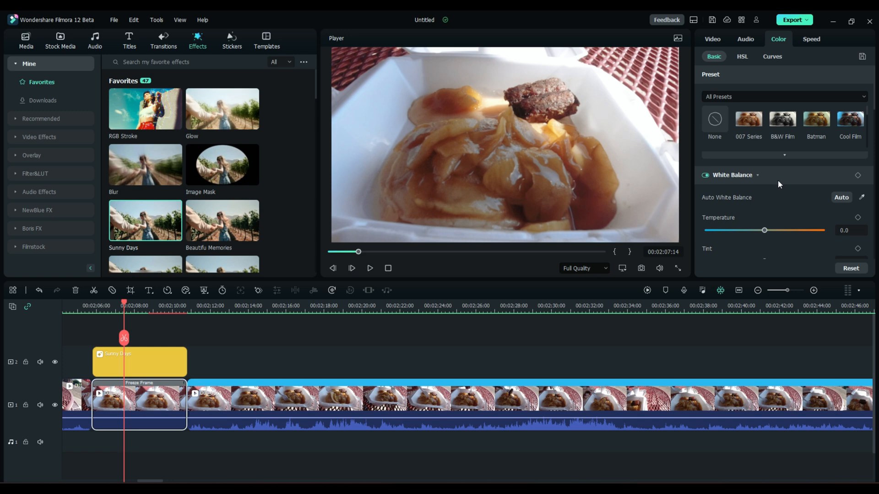
left_click(841, 198)
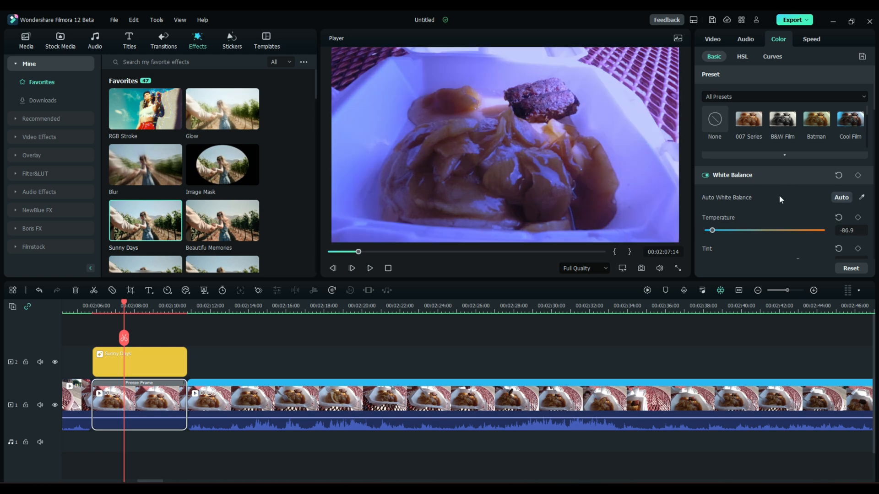
left_click(839, 176)
Step: Brighten the freeze frame clip by setting its exposure to 32.3 and its brightness to 8.0
scroll(749, 203, "down", 1)
scroll(749, 205, "down", 3)
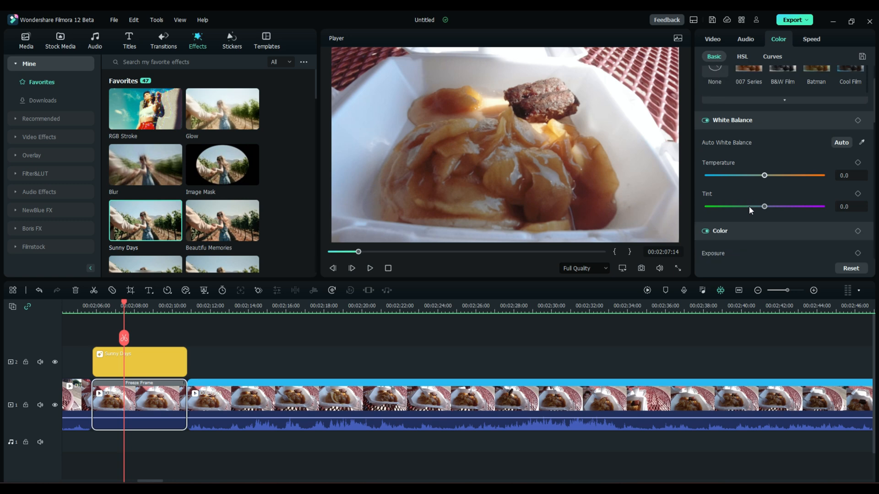
left_click_drag(764, 211, 784, 212)
left_click_drag(763, 246, 768, 250)
scroll(755, 254, "down", 5)
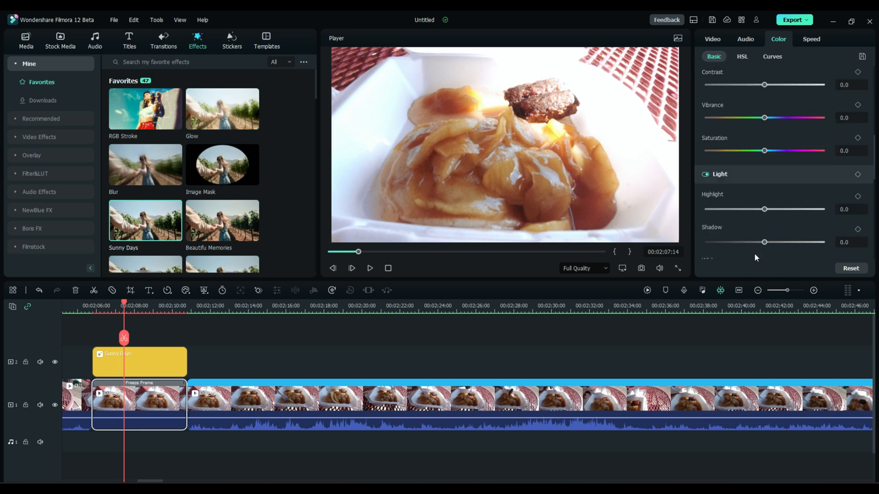
scroll(754, 254, "up", 2)
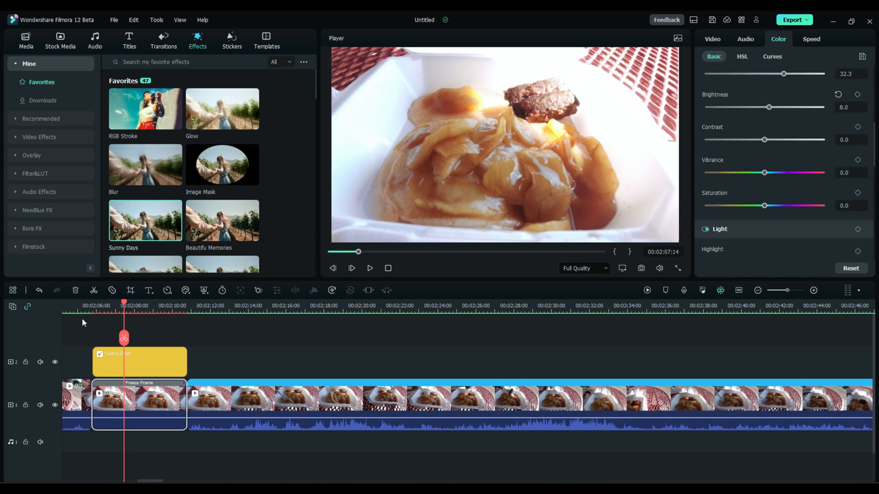
Step: Add the White Rays lens flare overlay on a new track above Sunny Days, aligned with the freeze frame
left_click_drag(125, 300, 90, 303)
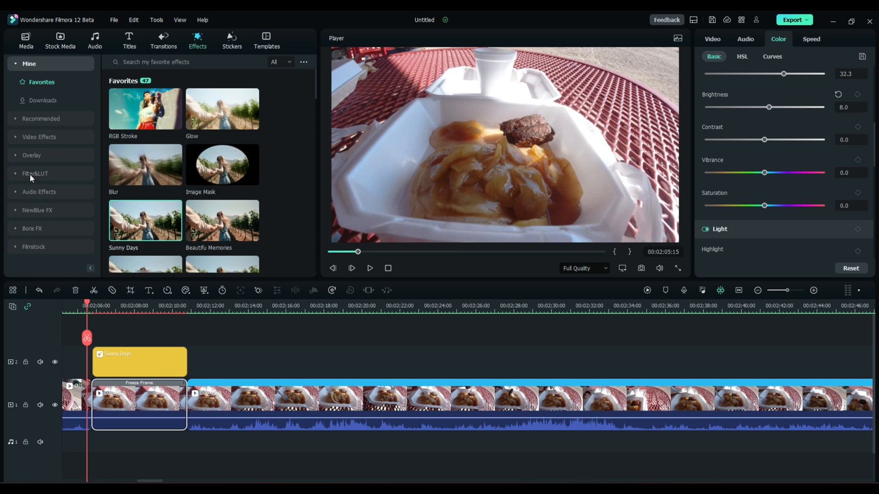
left_click(23, 155)
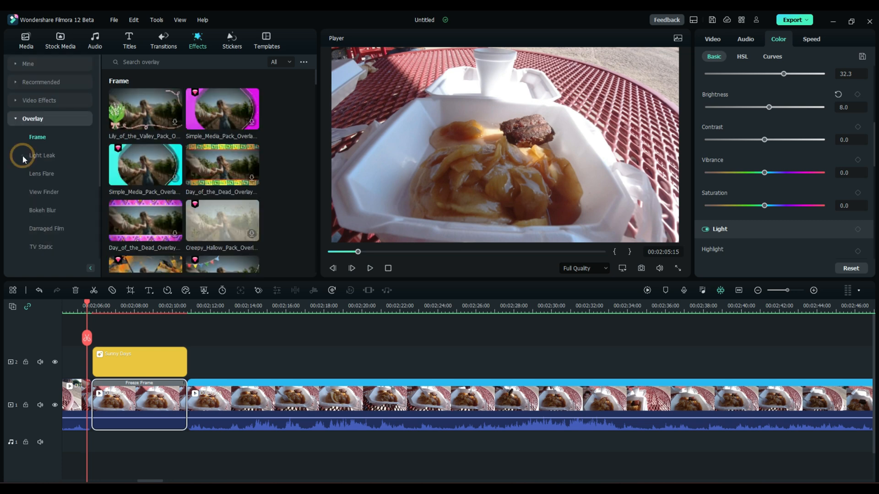
left_click(38, 155)
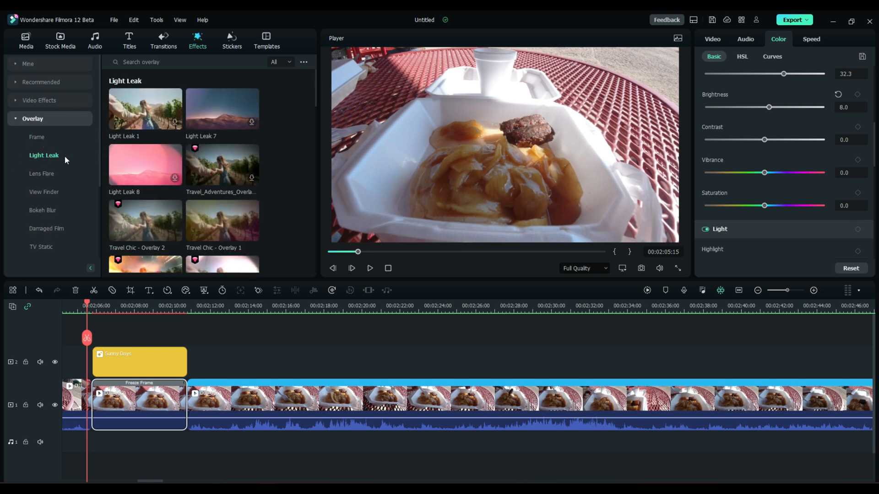
left_click(48, 173)
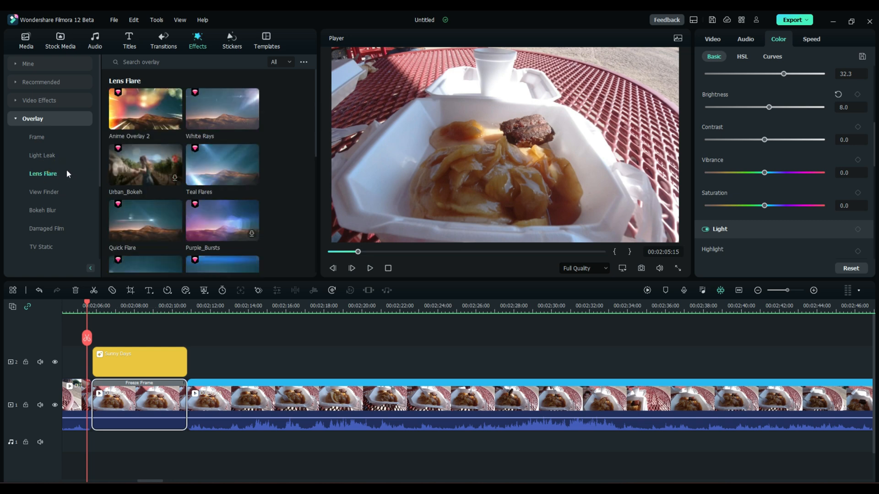
mouse_move(221, 118)
left_click_drag(222, 109, 99, 343)
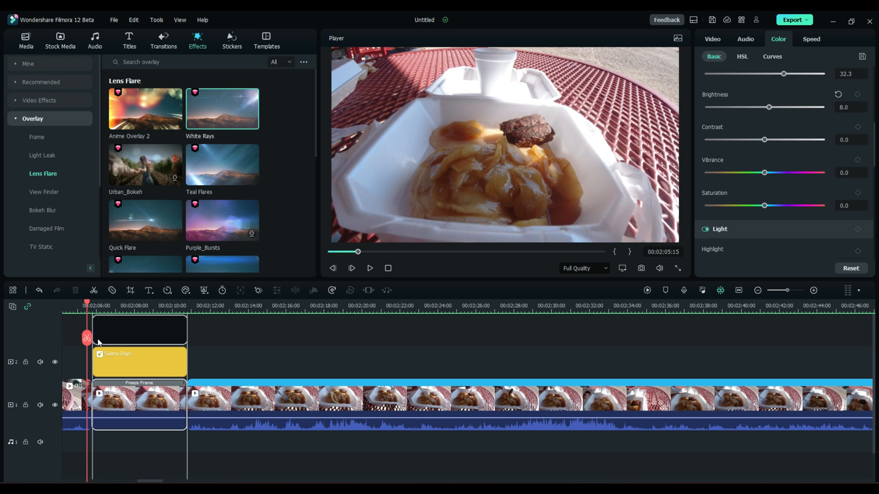
Step: Listen to several passages of the song Pivotal in the Artlist music collection
mouse_move(88, 306)
left_mouse_down()
mouse_move(161, 306)
mouse_move(84, 308)
left_mouse_up()
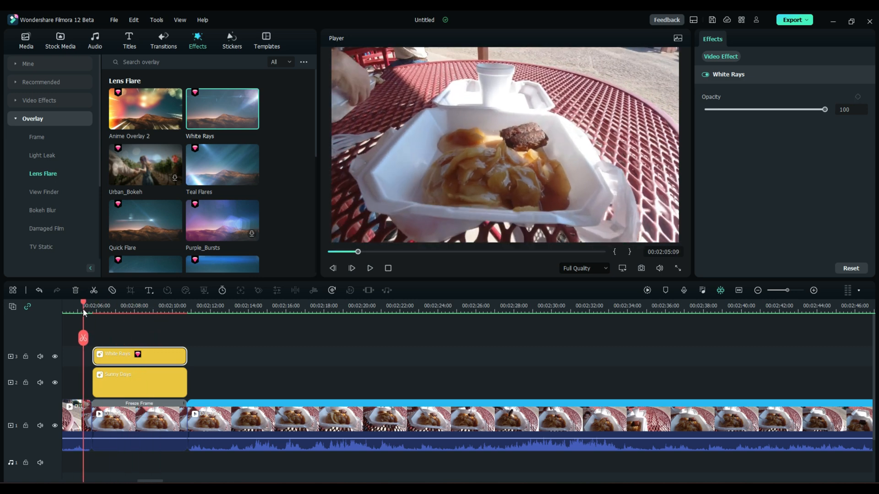
left_click(95, 41)
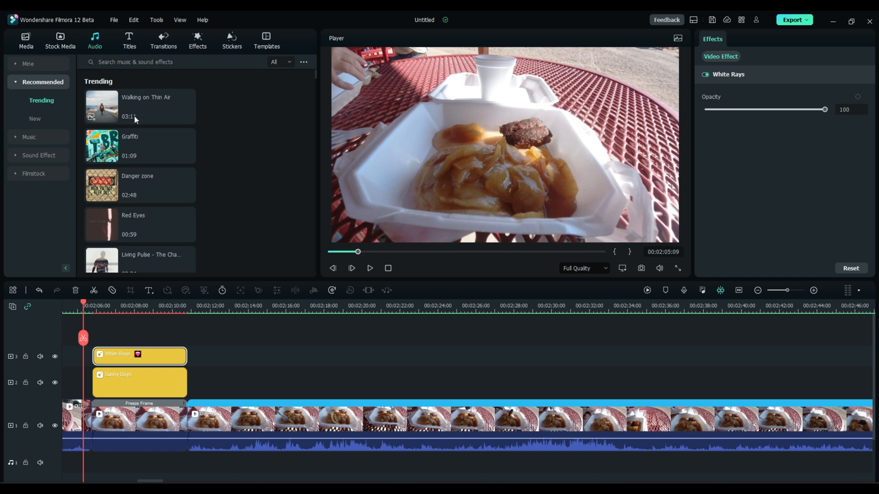
left_click(15, 137)
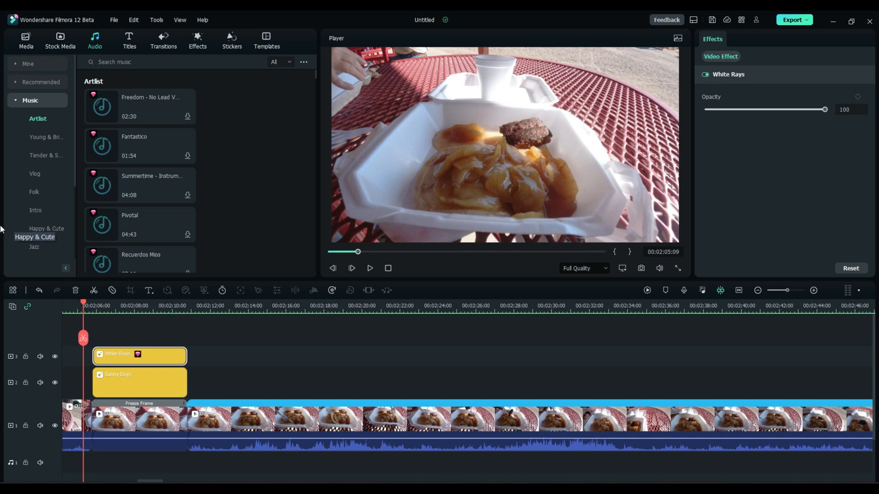
mouse_move(103, 226)
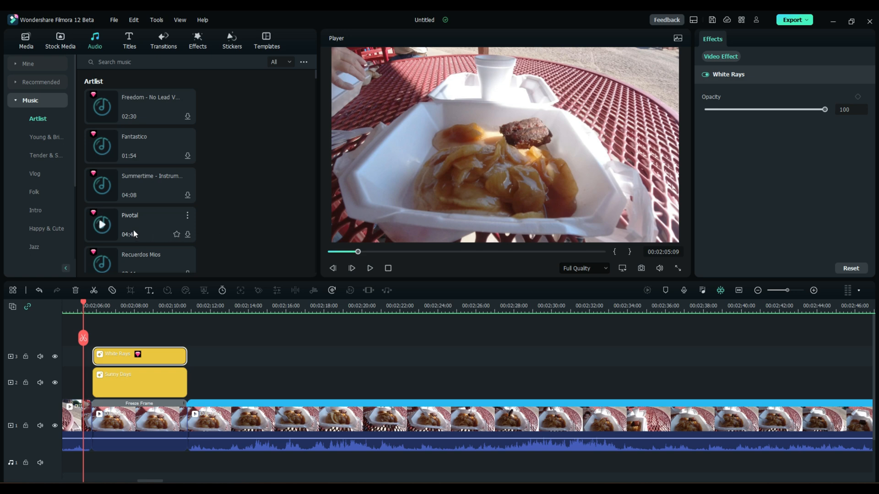
left_click(101, 225)
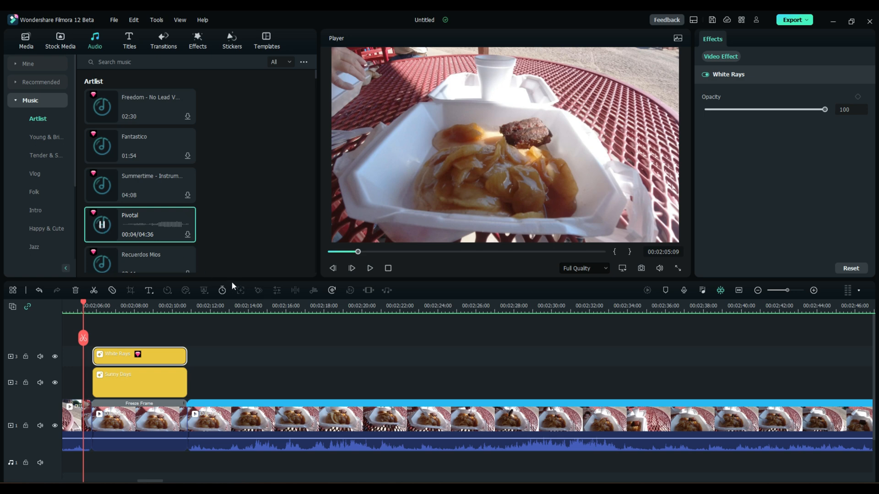
left_click(103, 225)
left_click(102, 224)
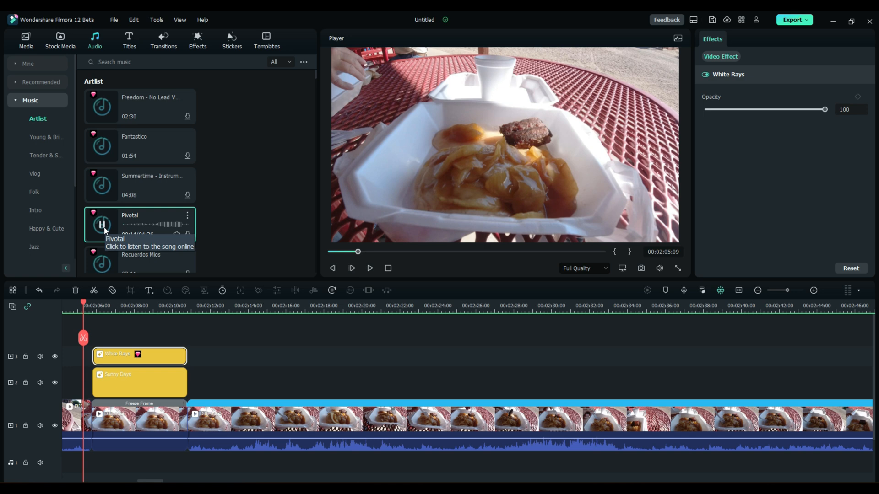
left_click(103, 225)
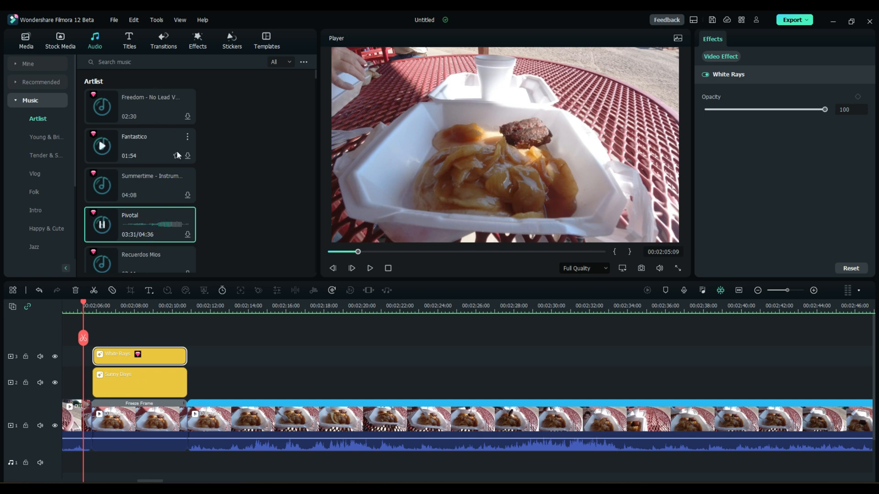
left_click(104, 225)
left_click(103, 225)
Step: Download the song Pivotal and run beat detection on it
left_click(187, 235)
left_click(155, 223)
scroll(235, 201, "down", 1)
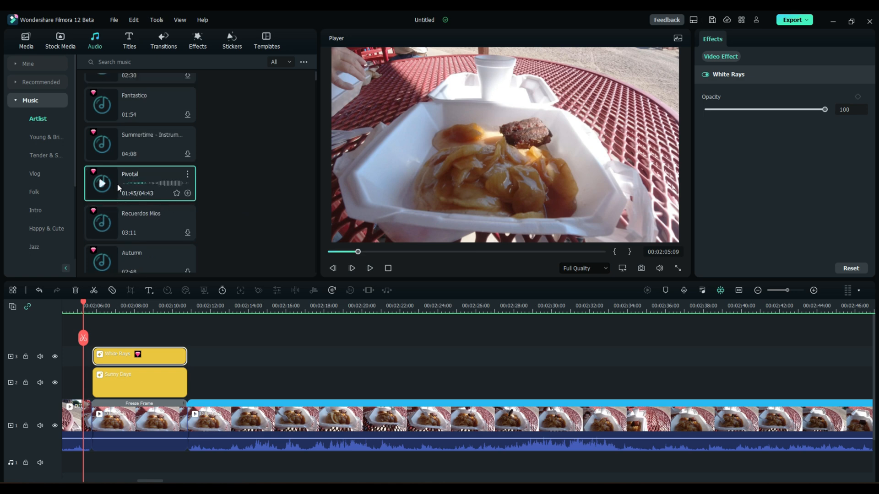
right_click(153, 185)
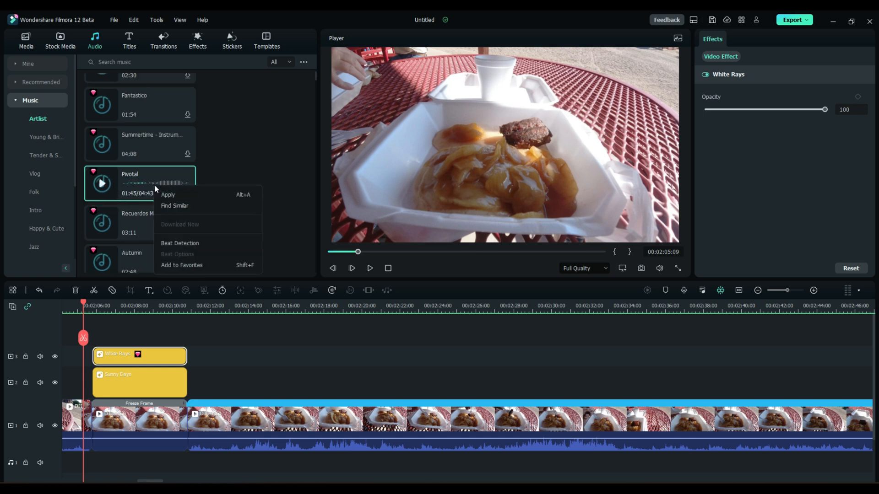
left_click(184, 244)
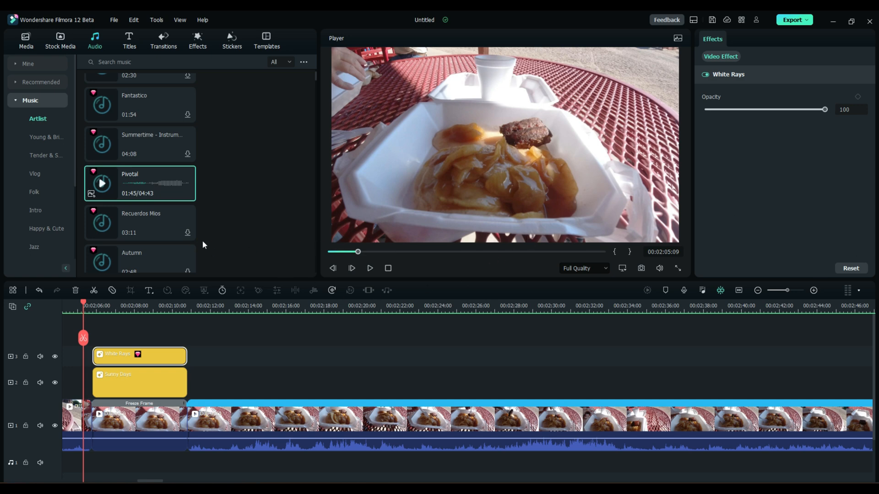
Step: Review the beat options for the Pivotal song without changing them
right_click(91, 194)
left_click(123, 262)
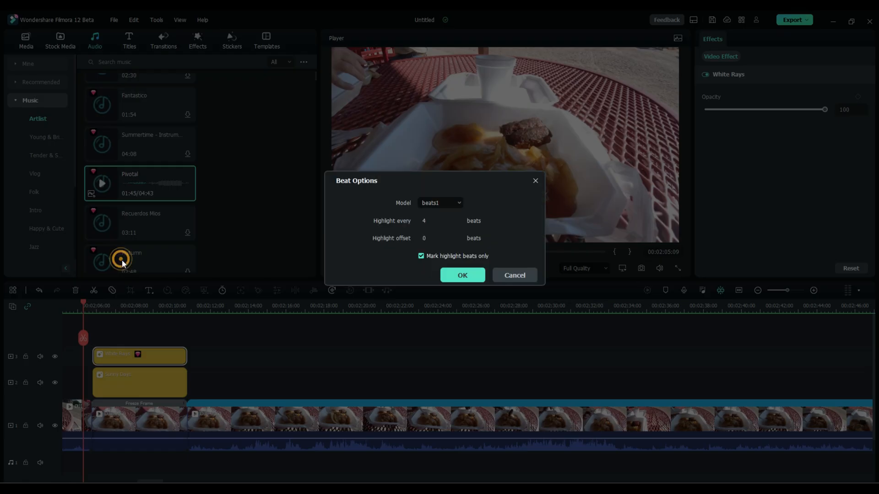
left_click(515, 275)
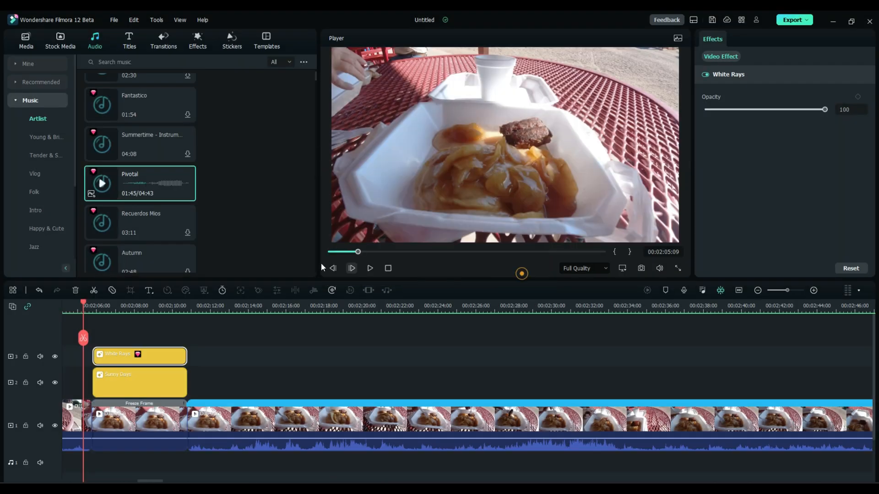
Step: Place Pivotal on the audio track below the freeze frame, aligning one of its beat markers with the freeze frame's start
left_click_drag(159, 174, 196, 389)
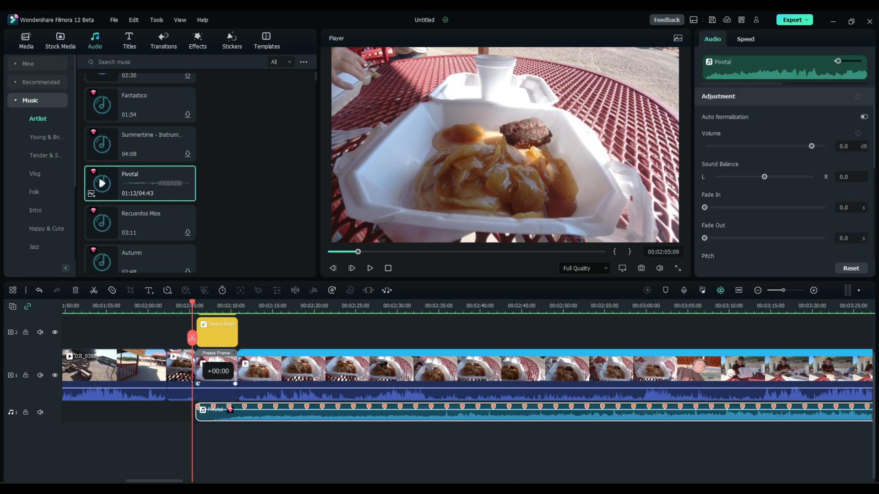
left_click_drag(261, 308, 459, 297)
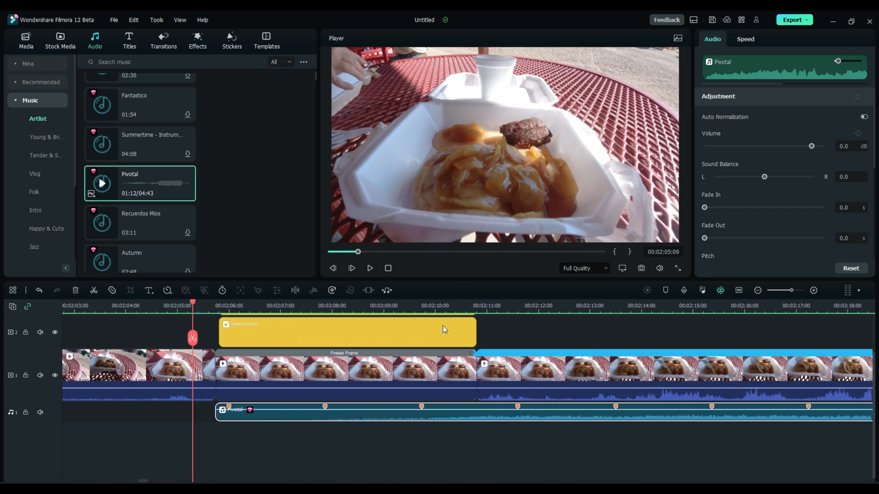
left_click_drag(588, 414, 403, 417)
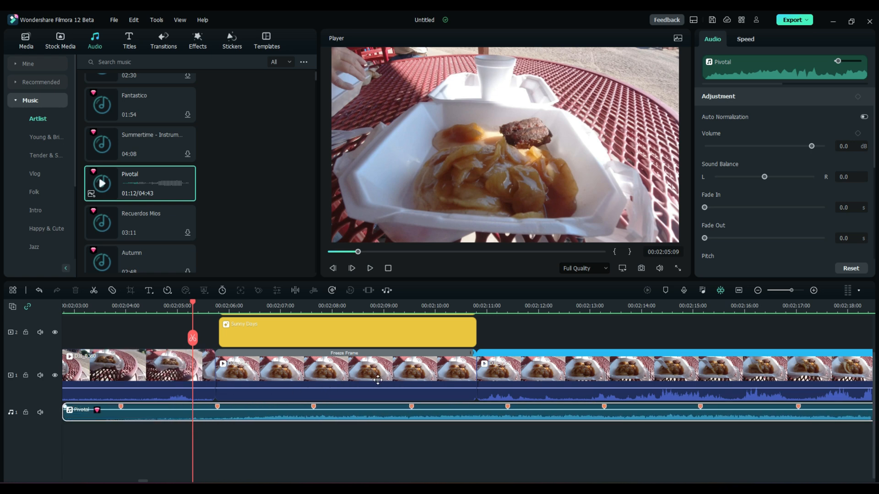
Step: Split the Pivotal song at the beat marker by the freeze frame's start and delete the part before it
left_click(217, 407)
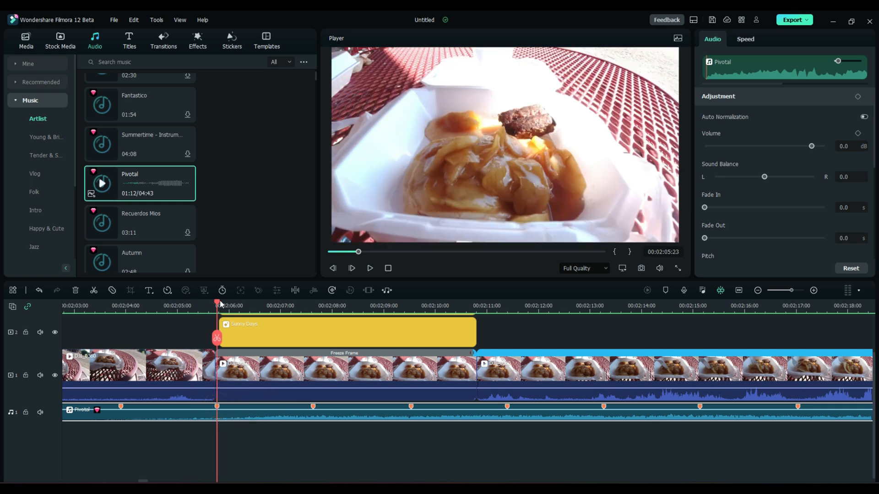
left_click_drag(217, 304, 218, 302)
left_click(216, 407)
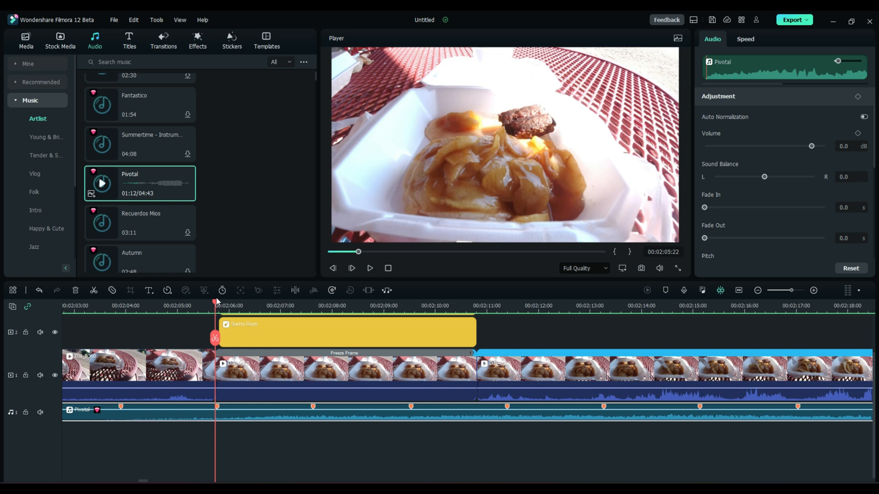
key("ctrl+b")
left_click(166, 416)
key("Delete")
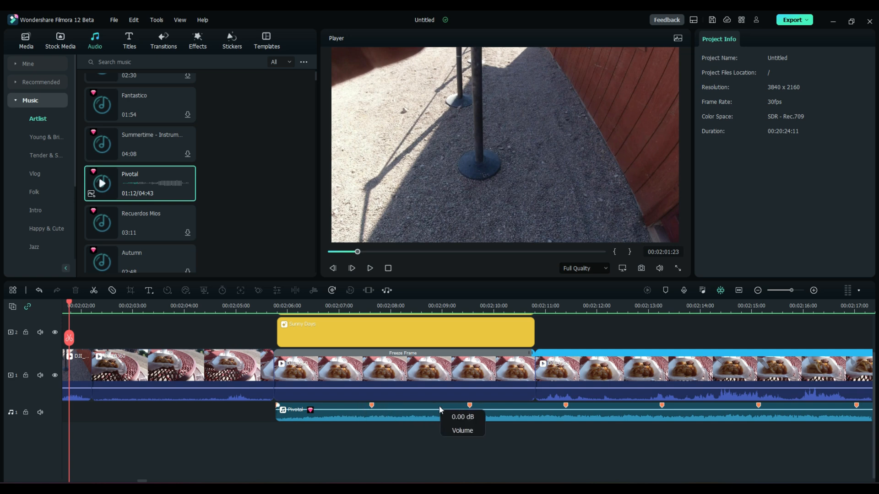
Step: Split White Rays, Sunny Days, the freeze frame and the Pivotal song together at the beat marker at 00:02:09:16
left_click(470, 408)
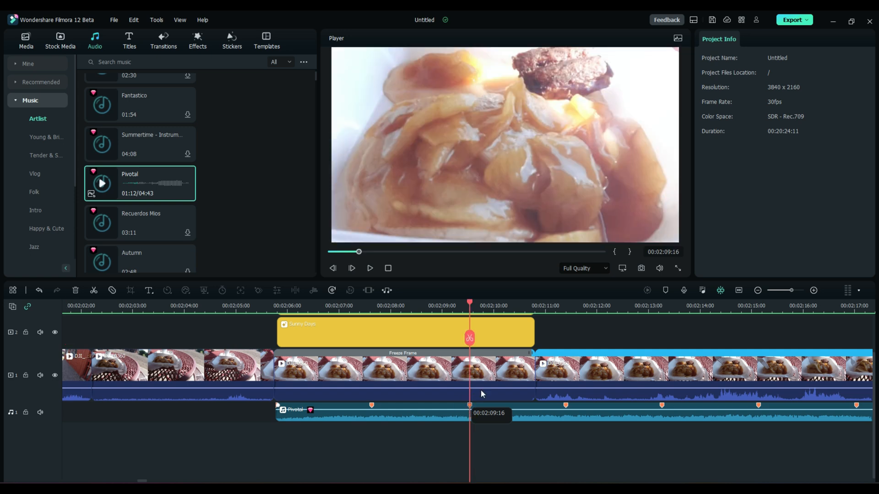
left_click(487, 325)
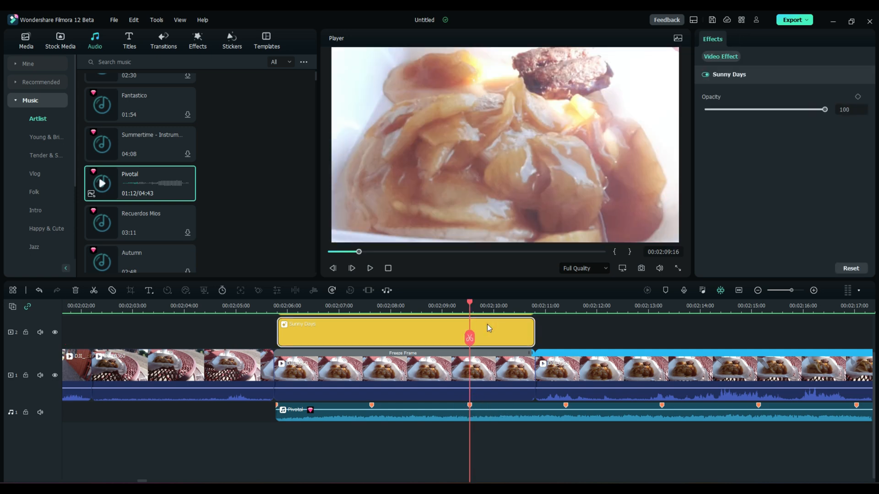
scroll(488, 325, "up", 2)
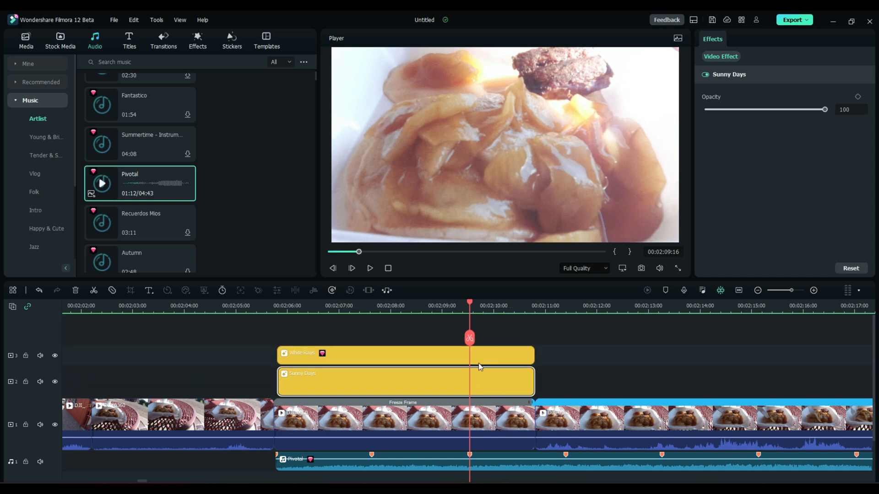
left_click(486, 356)
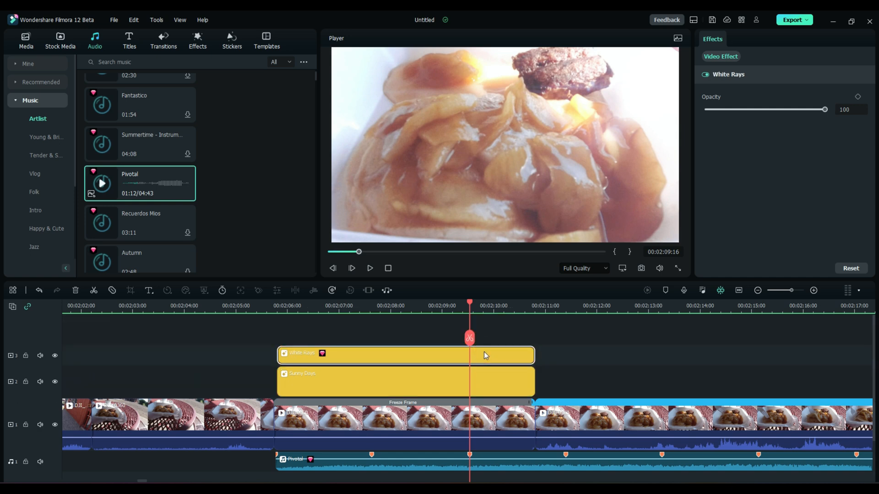
left_click(486, 382, "ctrl")
left_click(483, 421, "ctrl")
left_click(494, 465, "ctrl")
key("ctrl+b")
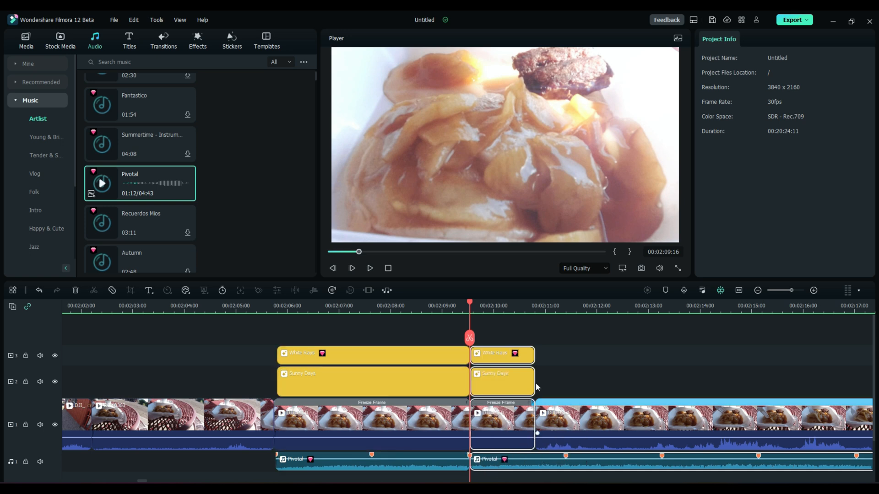
Step: Delete the White Rays, Sunny Days, freeze frame and Pivotal pieces that follow the split
left_click(570, 344)
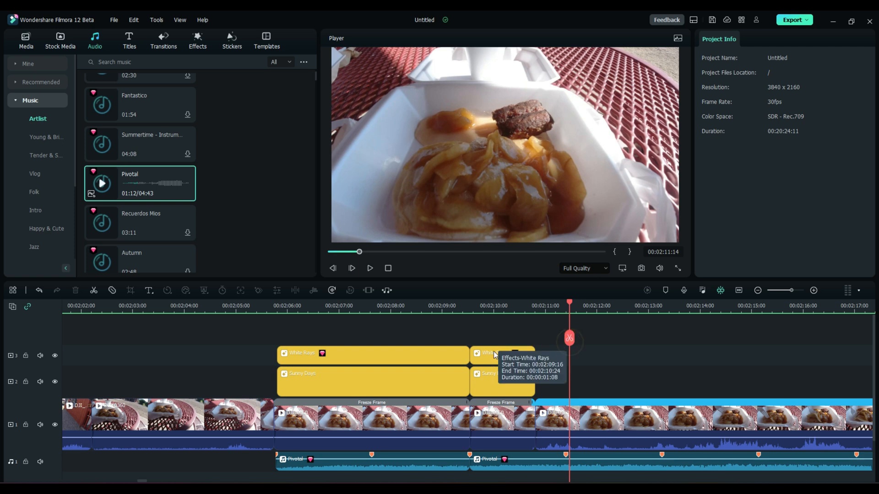
left_click(495, 354)
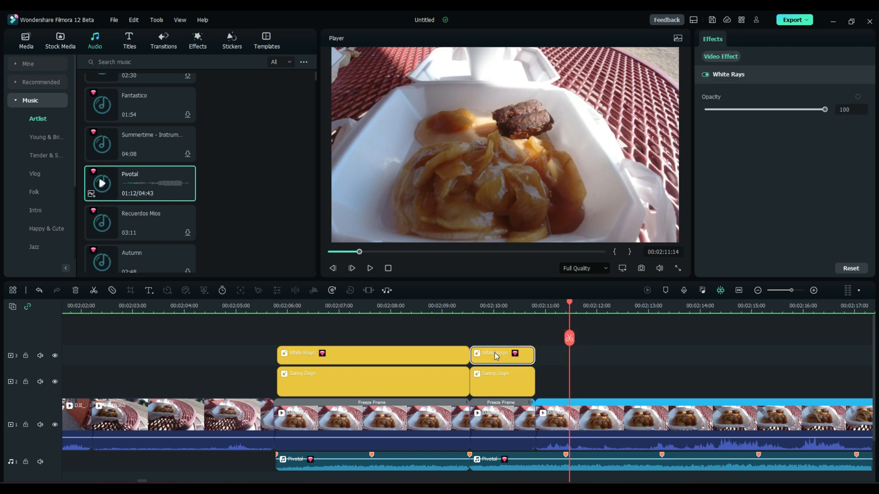
key("Delete")
left_click(495, 384)
key("Delete")
left_click(494, 420)
key("Delete")
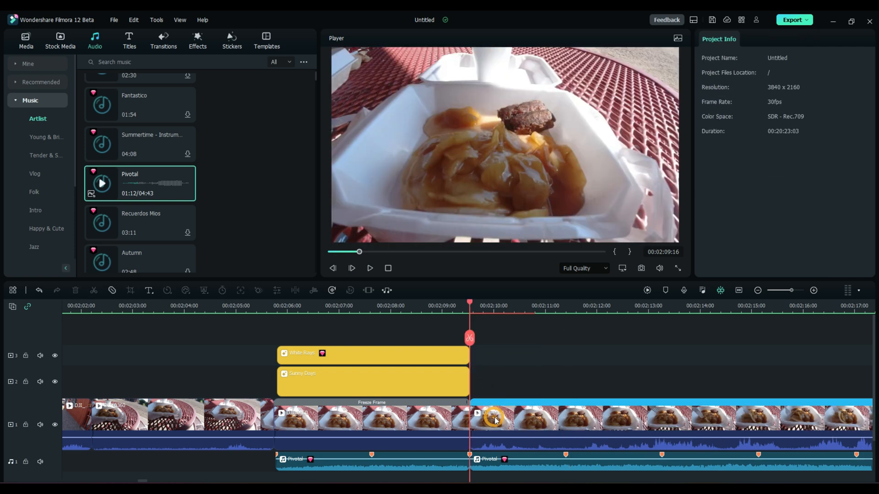
left_click(530, 466)
key("Delete")
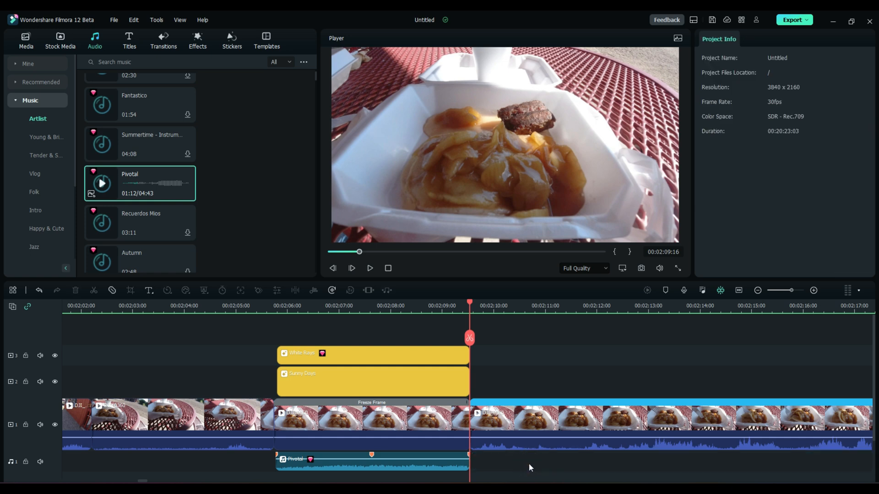
Step: Play back the freeze frame section from just before its start to check the effects and music
left_click_drag(469, 306, 265, 305)
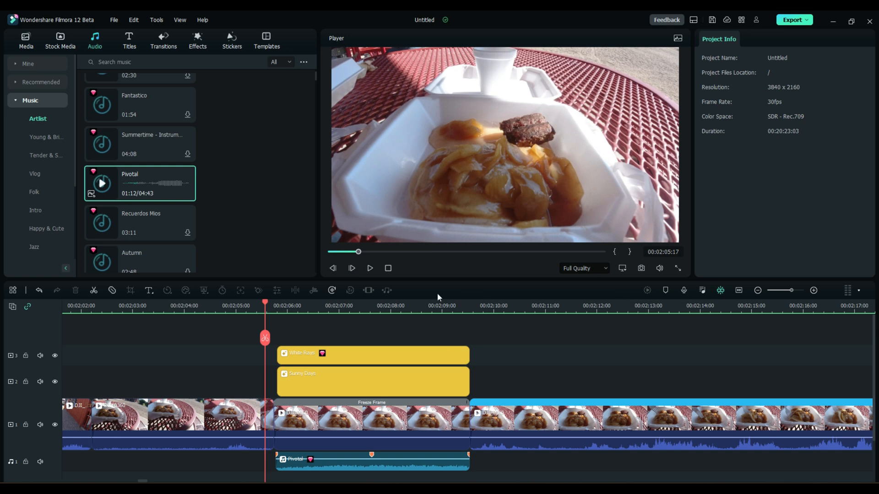
left_click(372, 269)
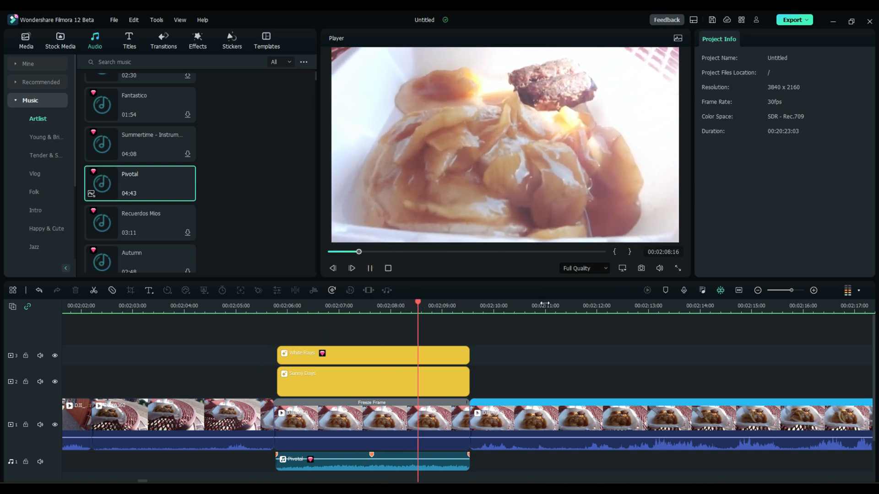
left_click(370, 269)
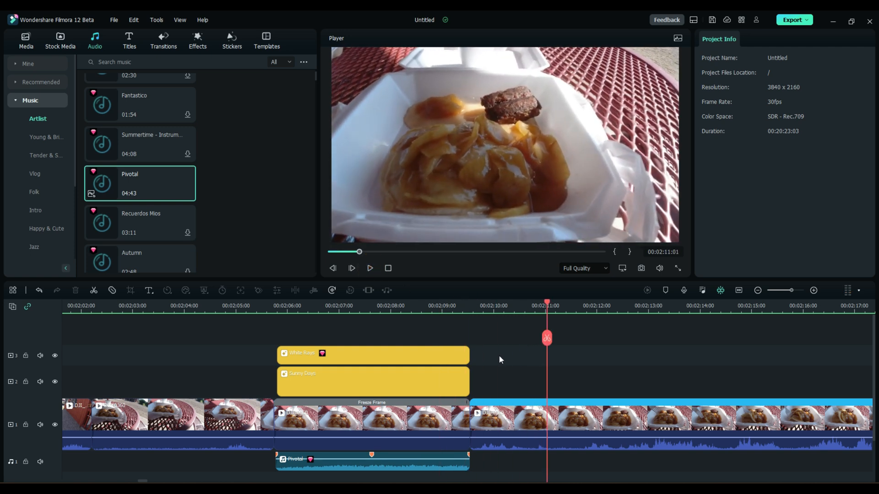
Step: Show the Apple Annies media folder and view the opening clips on a zoomed-out timeline
left_click(25, 41)
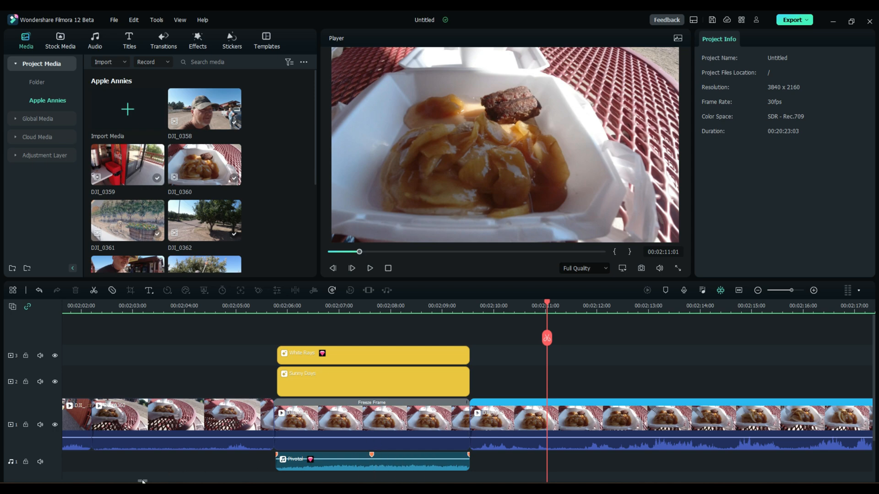
scroll(142, 482, "left", 10)
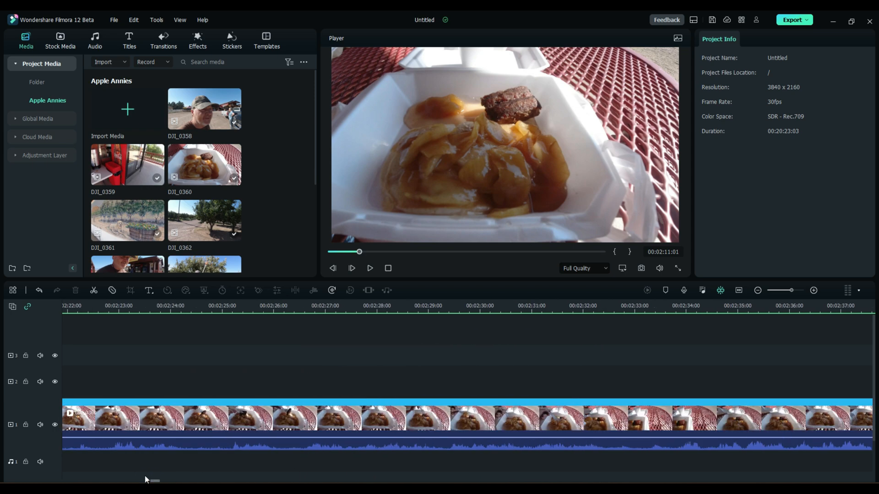
left_click_drag(454, 309, 106, 314)
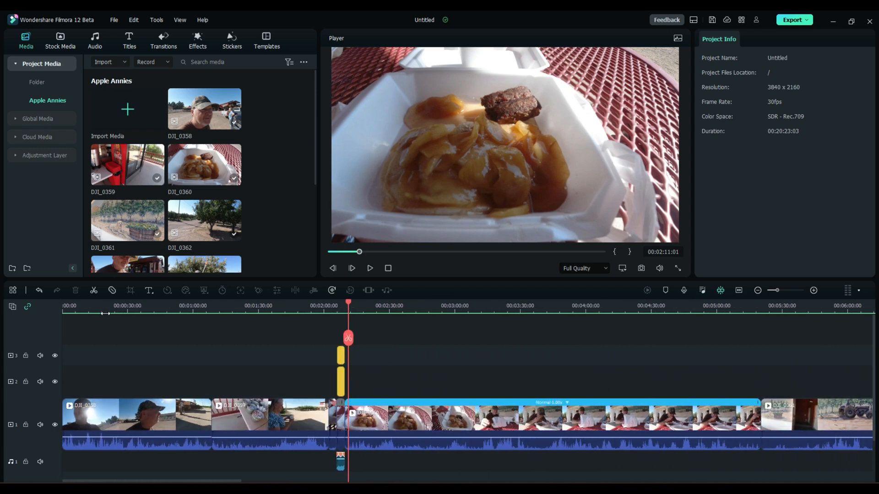
mouse_move(217, 482)
left_mouse_down()
mouse_move(669, 482)
mouse_move(217, 482)
left_mouse_up()
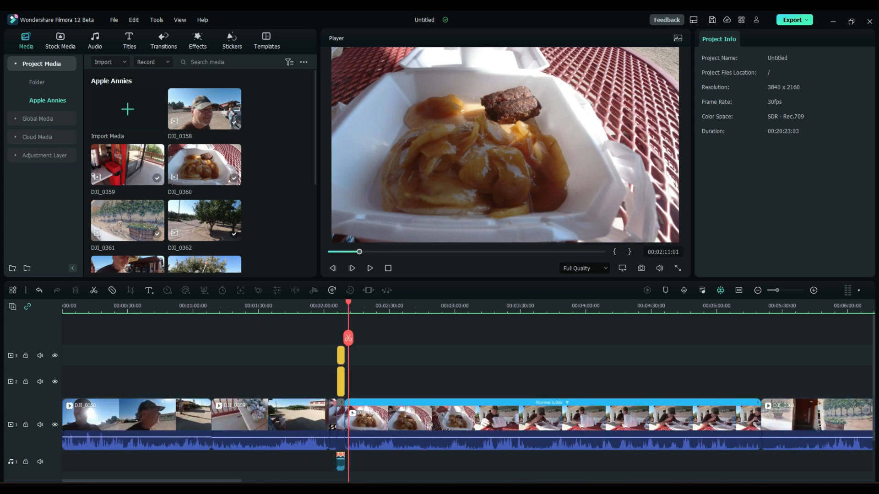